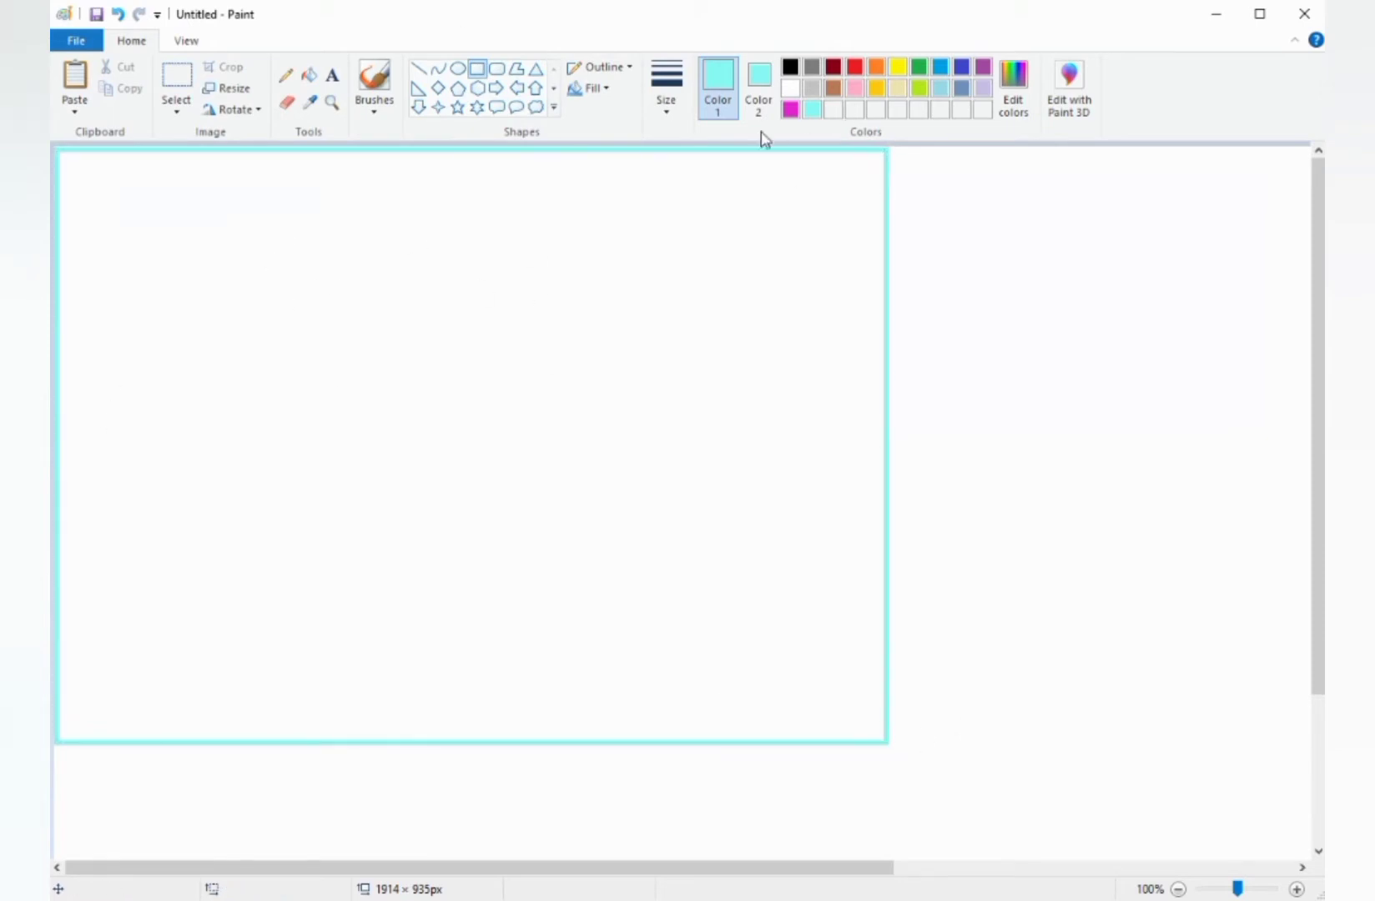
- Draw a black rectangle in the upper middle of the canvas and move it up near the cyan border's upper edge
{"action": "left_click", "coordinate": [790, 66]}
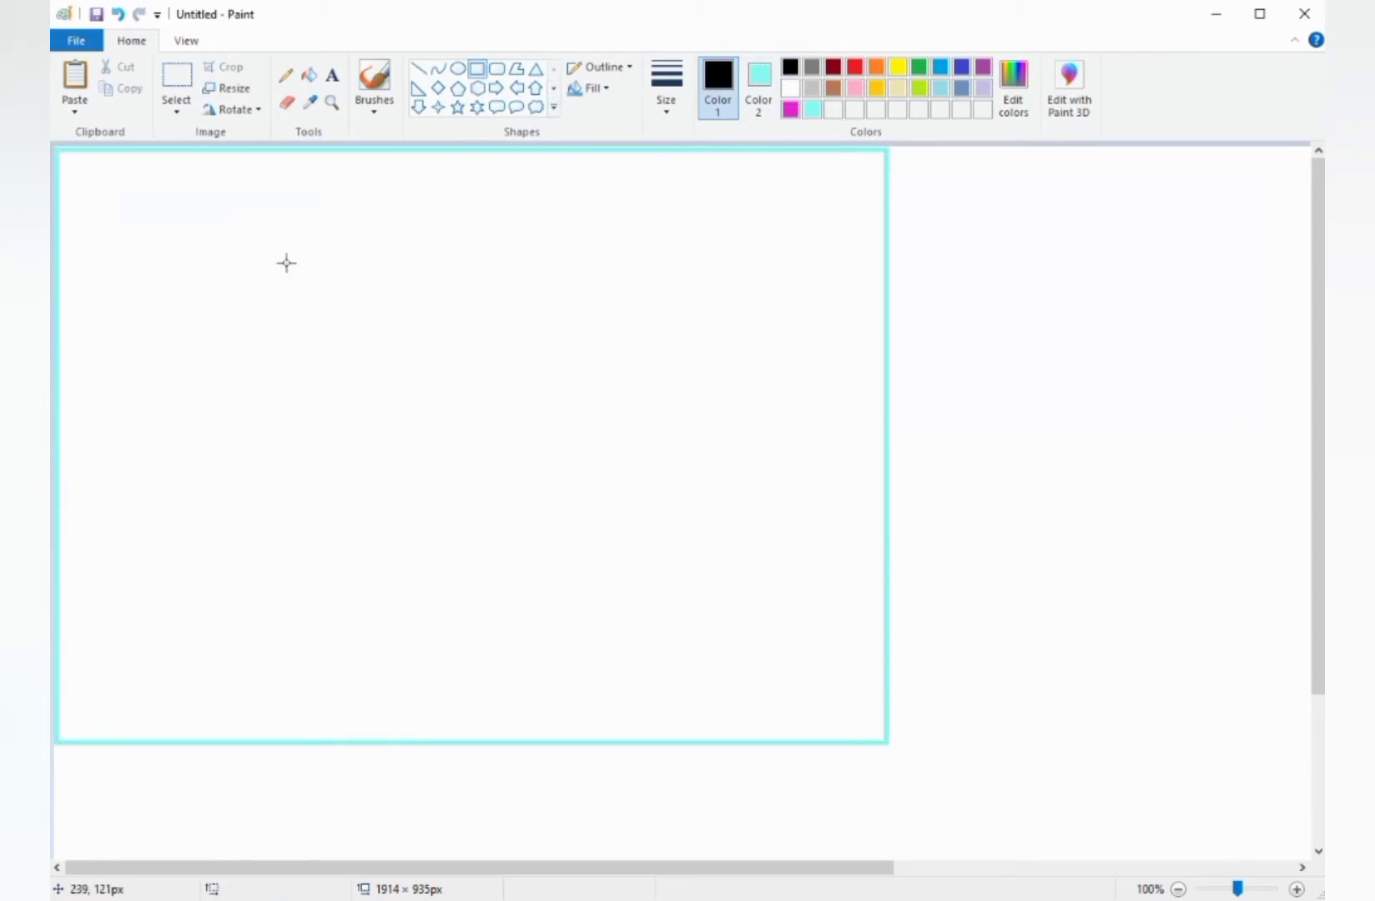
{"action": "mouse_move", "coordinate": [283, 260]}
{"action": "left_mouse_down"}
{"action": "mouse_move", "coordinate": [623, 465]}
{"action": "mouse_move", "coordinate": [638, 505]}
{"action": "left_mouse_up"}
{"action": "left_click_drag", "start_coordinate": [556, 450], "coordinate": [555, 375]}
{"action": "left_click", "coordinate": [658, 440]}
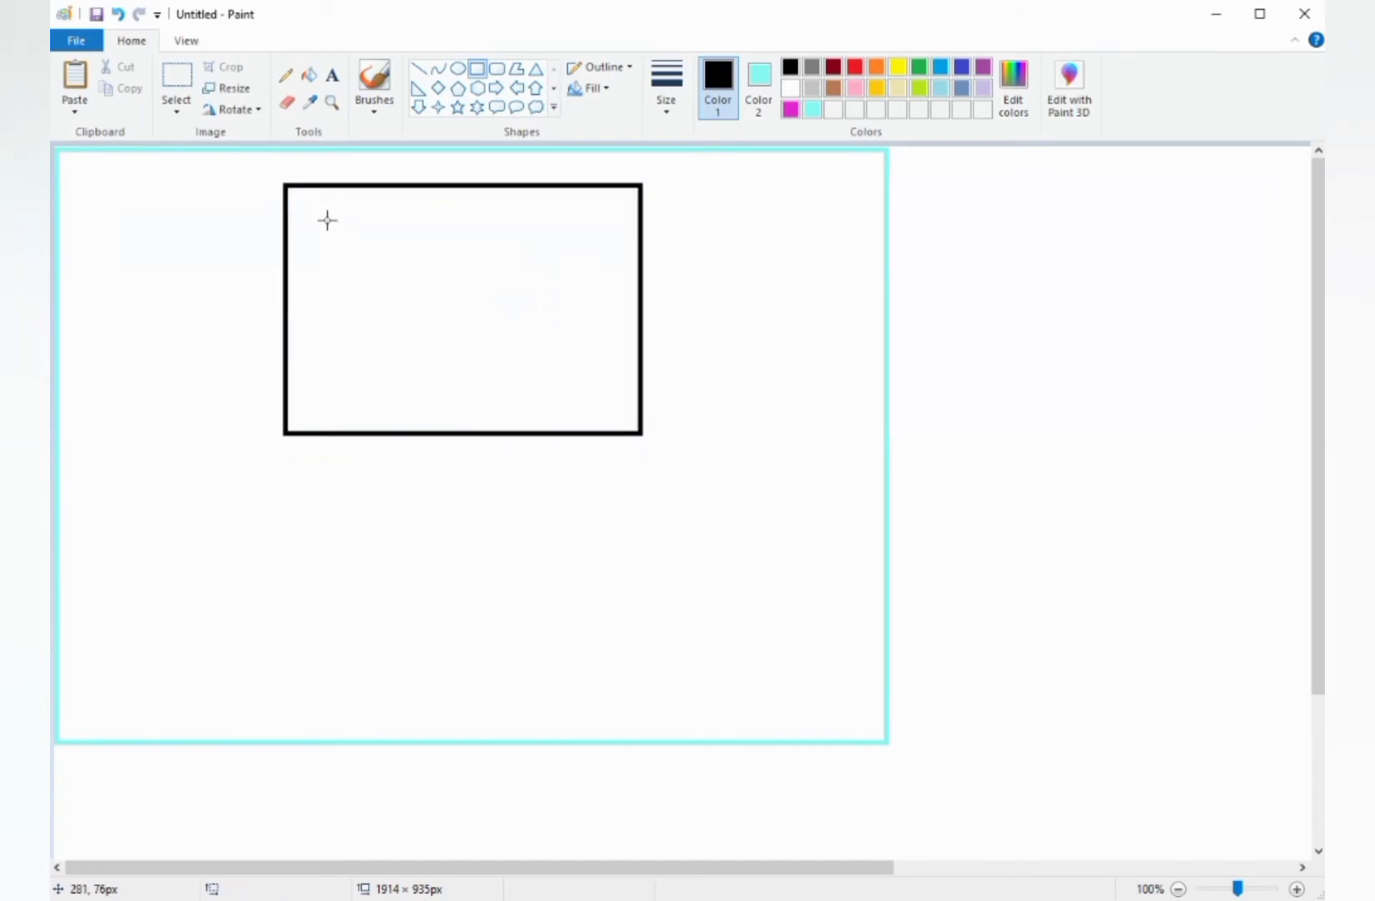
- Draw a blue rectangle about 293 × 40 px just inside the upper part of the black rectangle
{"action": "left_click", "coordinate": [940, 67]}
{"action": "left_click_drag", "start_coordinate": [322, 212], "coordinate": [606, 250]}
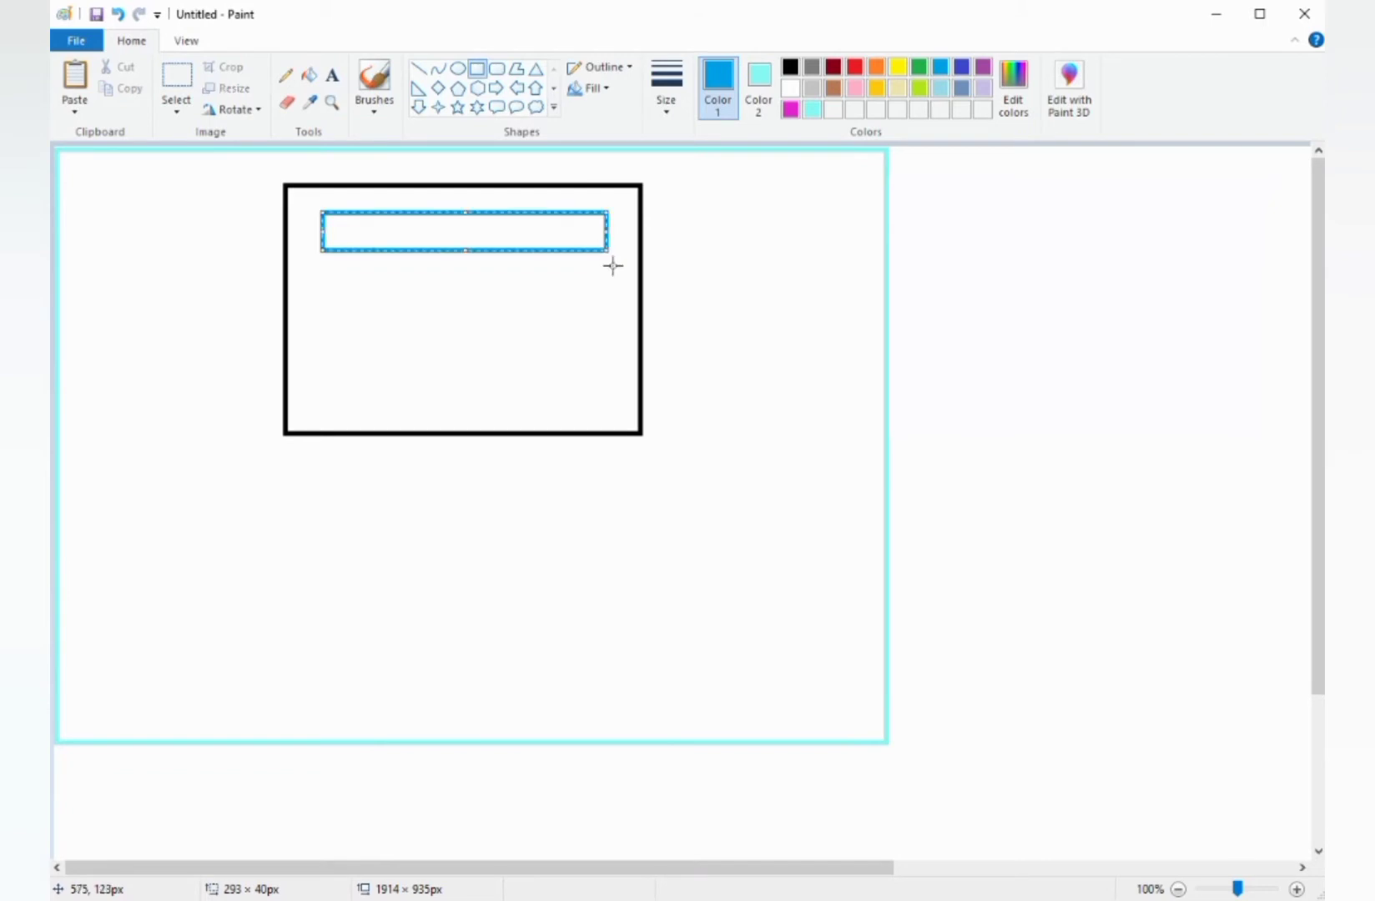
{"action": "left_click", "coordinate": [876, 89]}
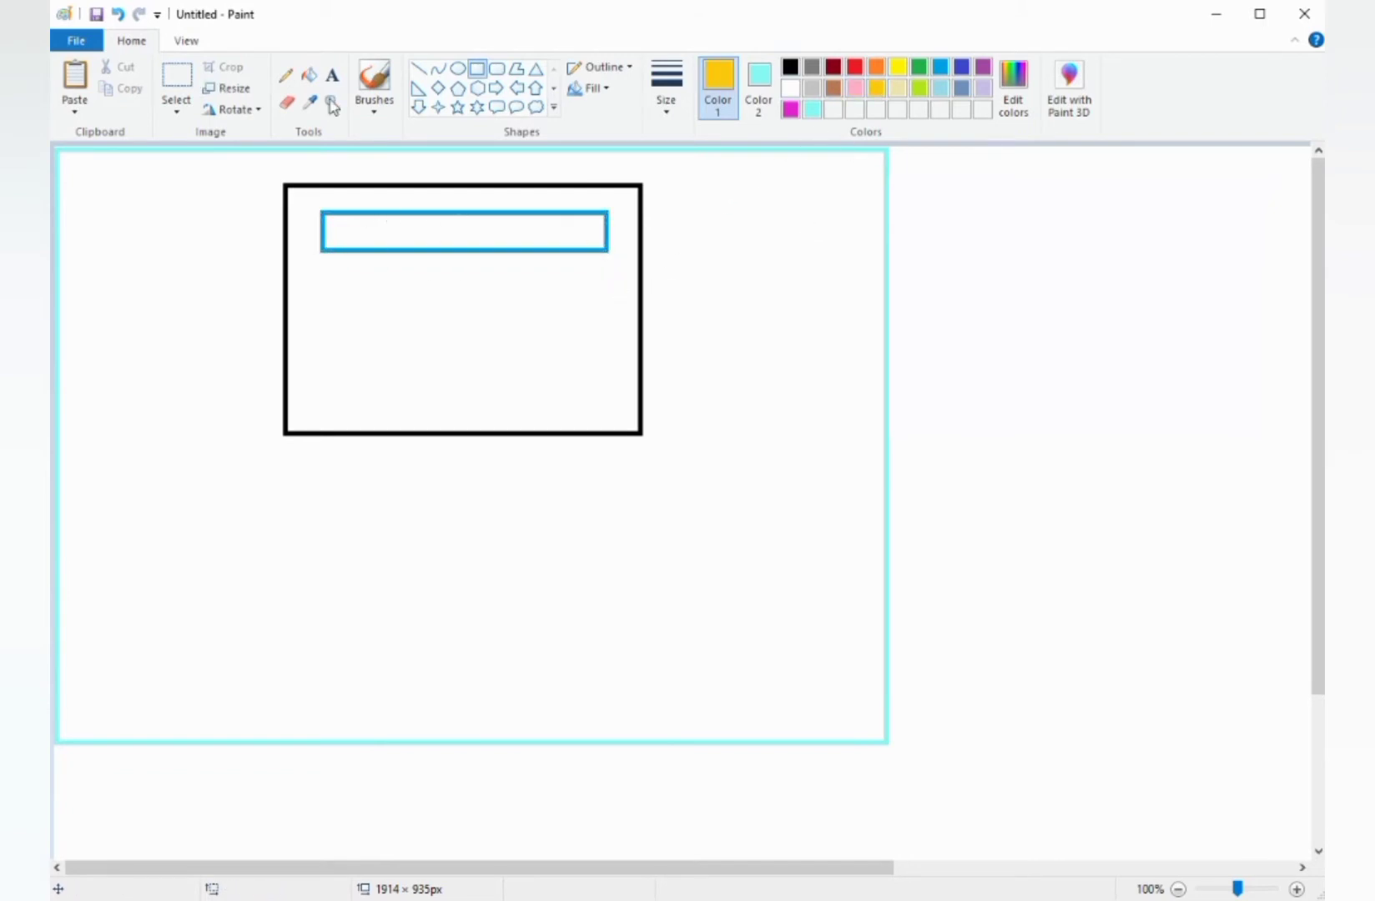
{"action": "left_click", "coordinate": [117, 15]}
{"action": "left_click", "coordinate": [116, 15]}
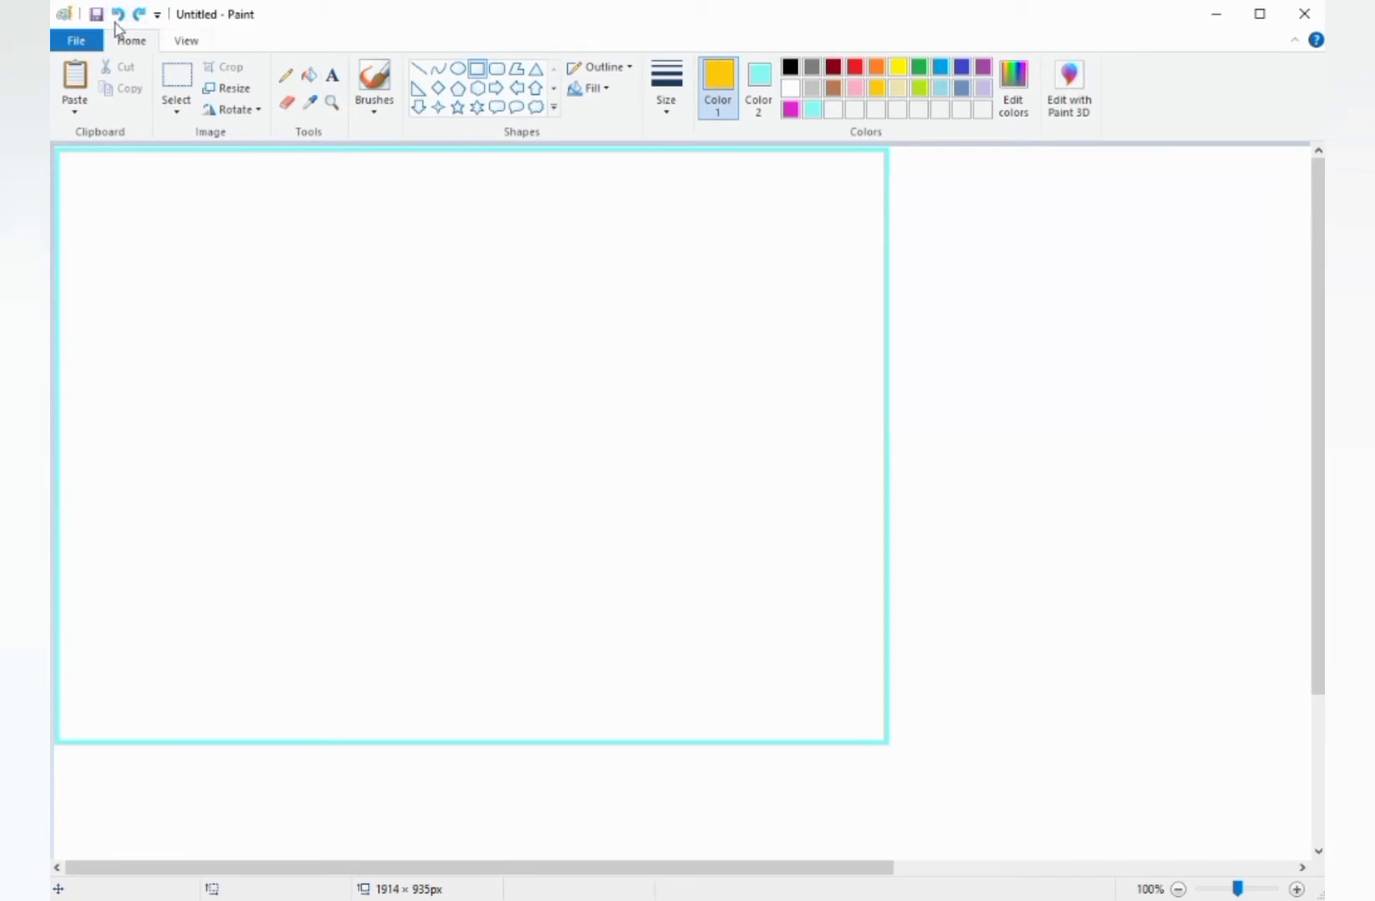
{"action": "left_click", "coordinate": [138, 14]}
{"action": "left_click", "coordinate": [139, 14]}
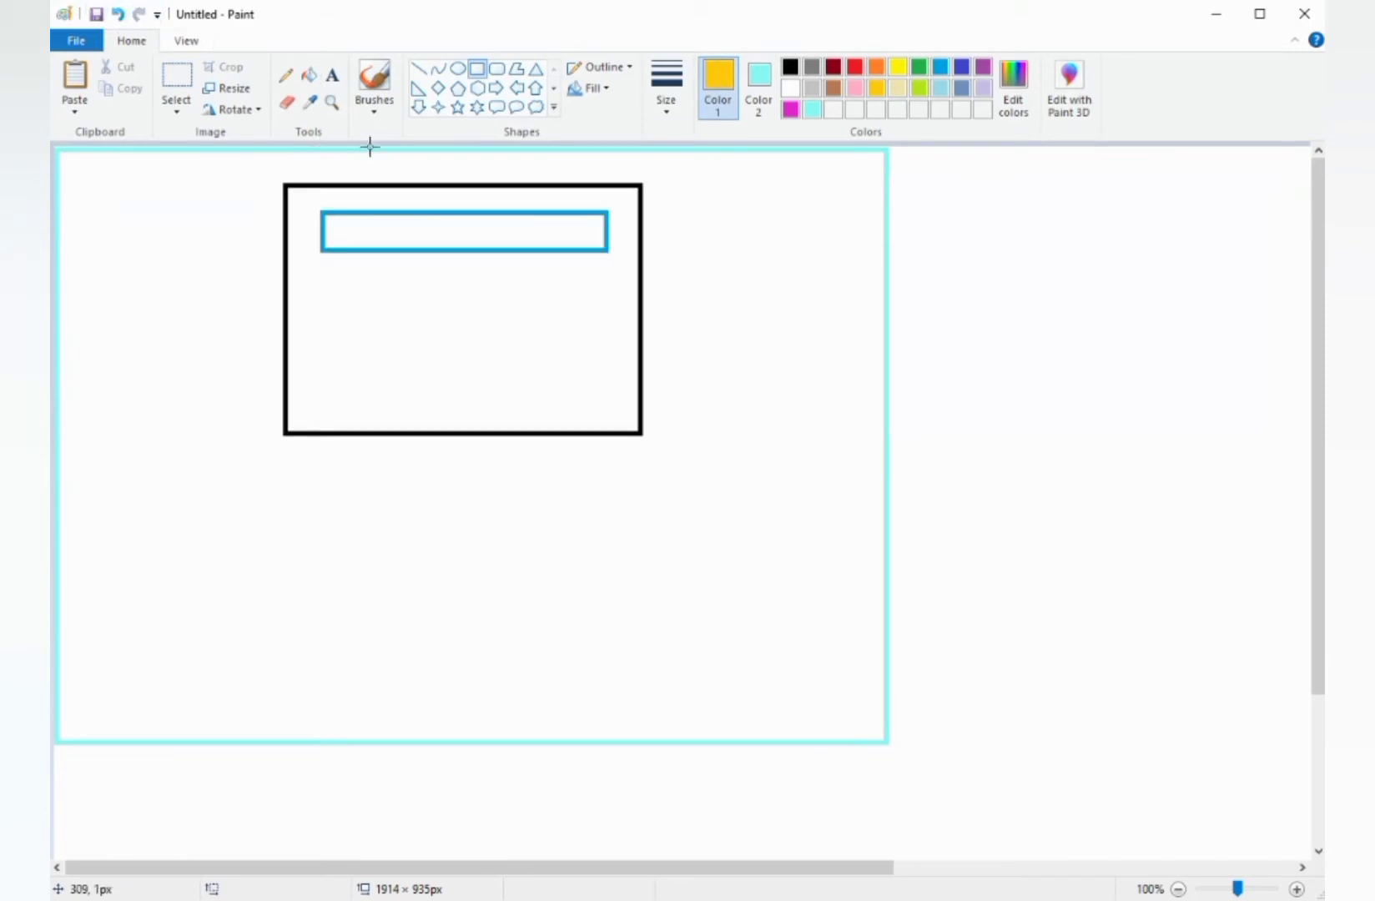
- Define a custom dark grey with red 68, green 65 and blue 71 as the foreground colour
{"action": "left_click", "coordinate": [790, 66]}
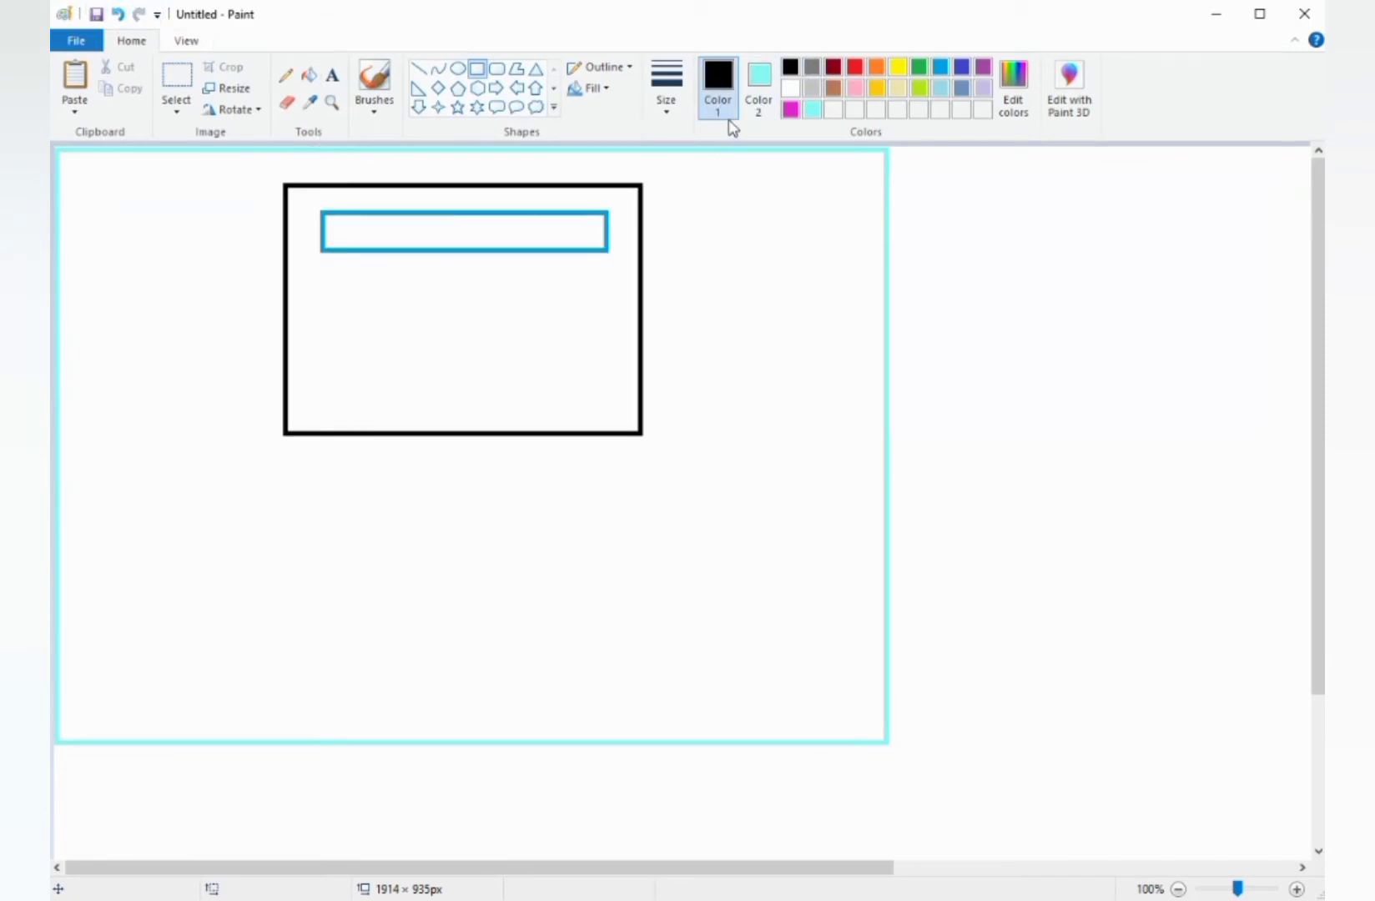
{"action": "left_click", "coordinate": [1013, 90]}
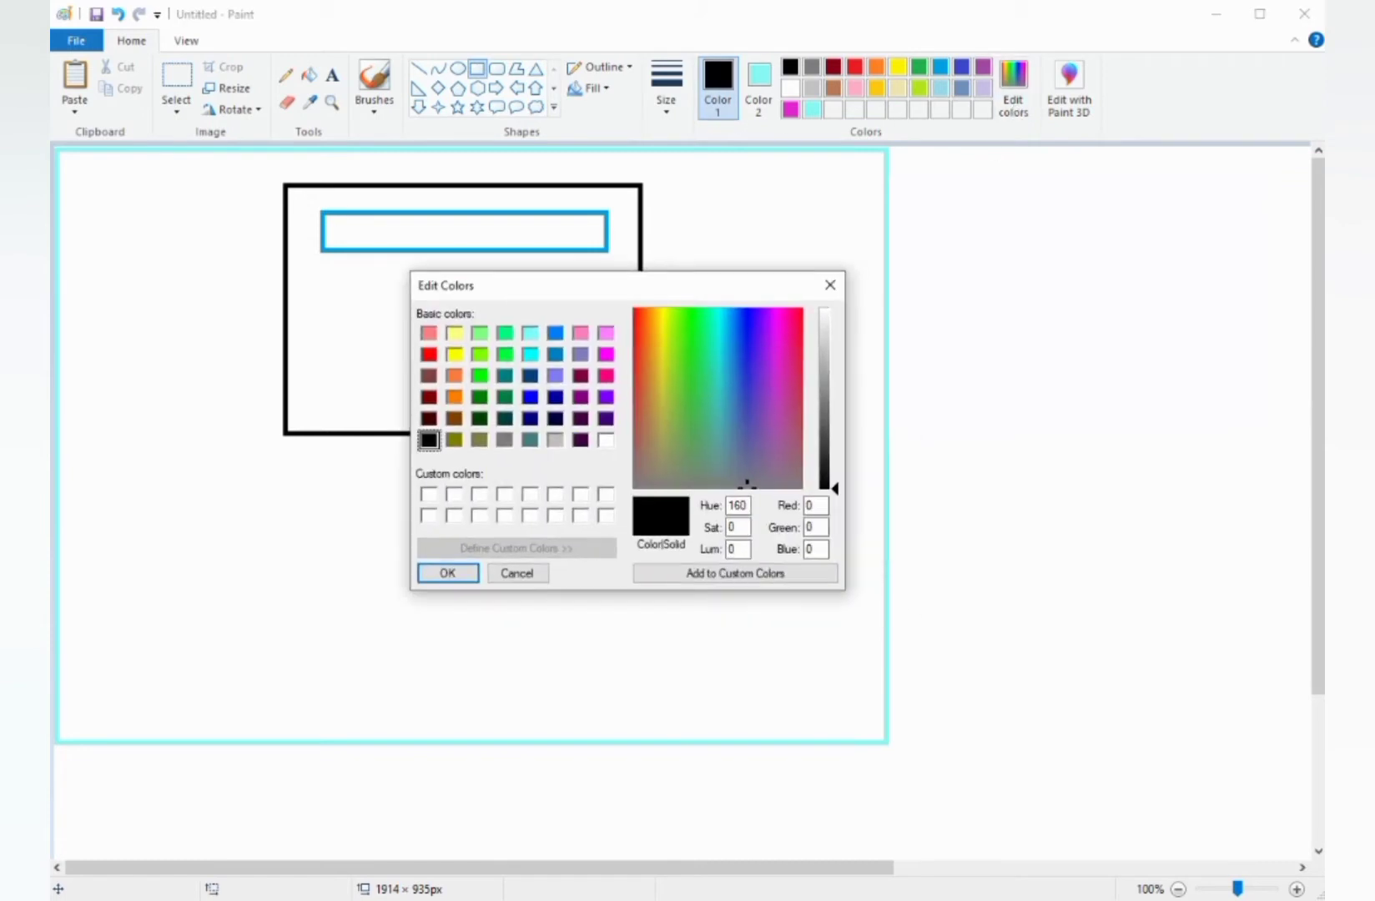
{"action": "mouse_move", "coordinate": [747, 484]}
{"action": "left_mouse_down"}
{"action": "mouse_move", "coordinate": [690, 433]}
{"action": "mouse_move", "coordinate": [644, 457]}
{"action": "mouse_move", "coordinate": [651, 377]}
{"action": "mouse_move", "coordinate": [762, 478]}
{"action": "left_mouse_up"}
{"action": "left_click_drag", "start_coordinate": [828, 437], "coordinate": [828, 440]}
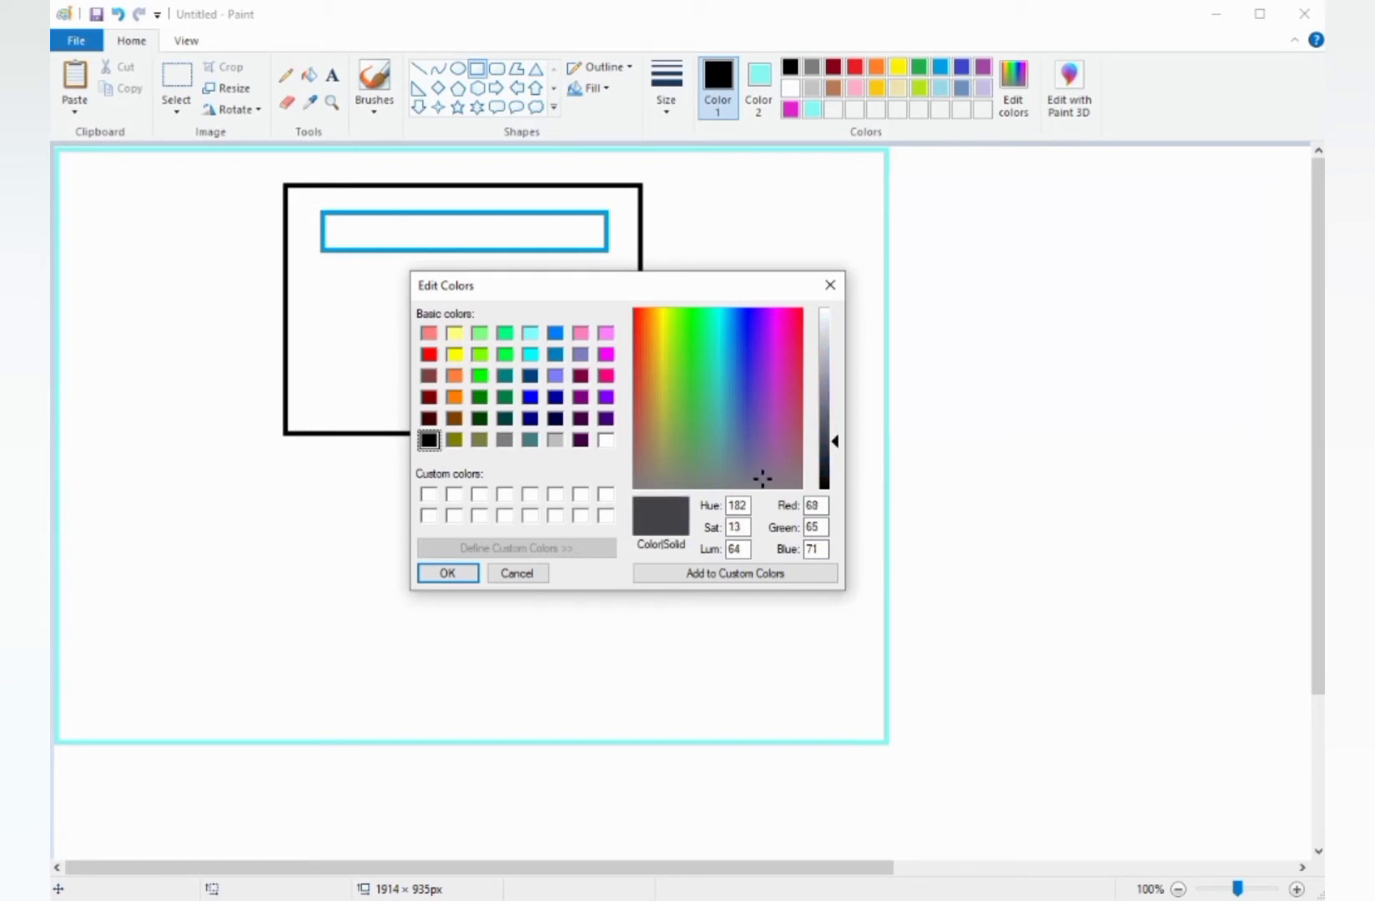
{"action": "left_click", "coordinate": [448, 573]}
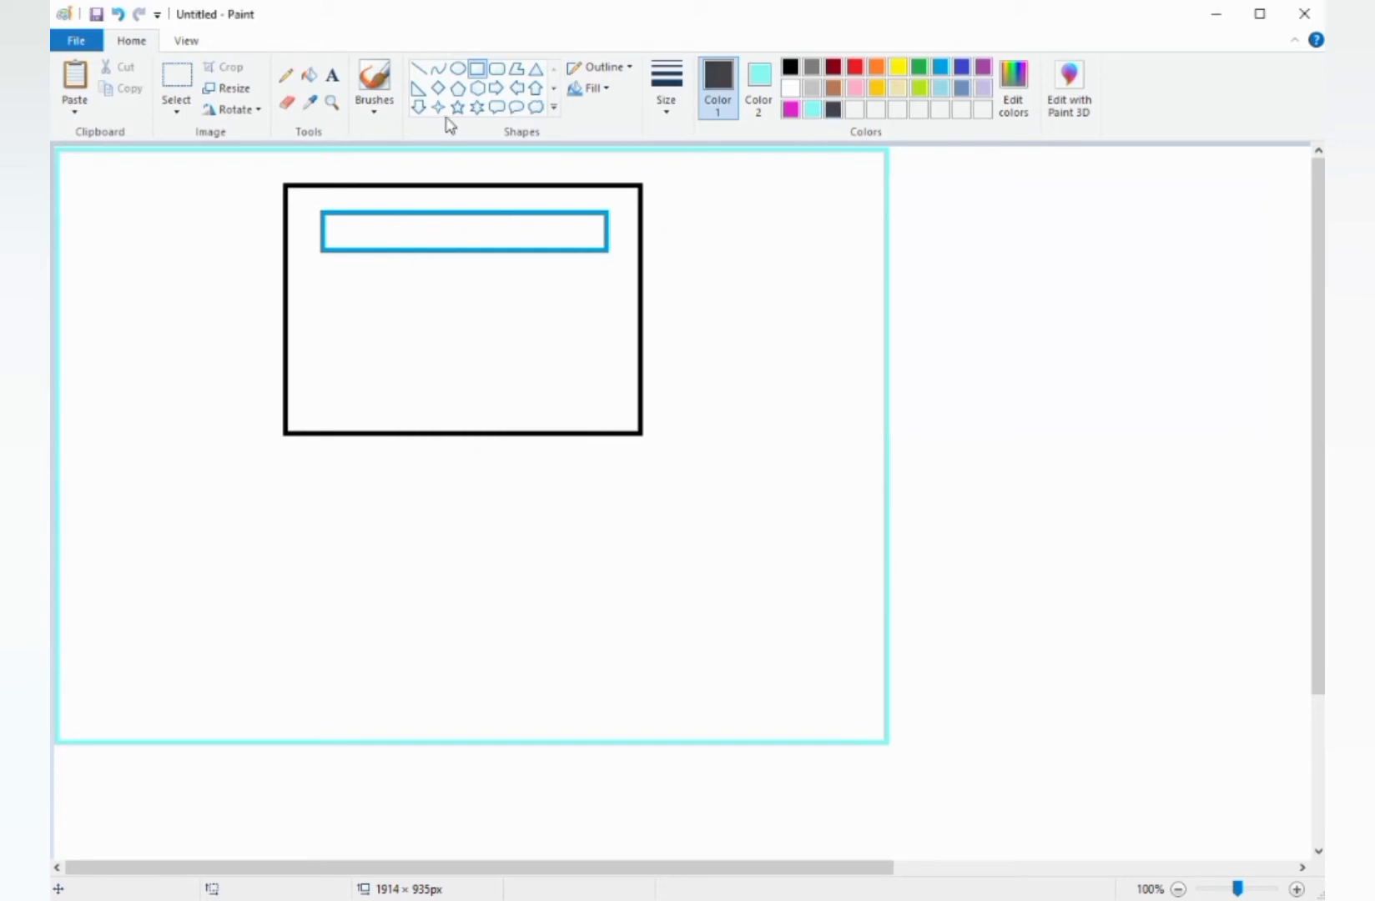
- Draw a dark grey rounded rectangle centred inside the black frame, overlapping the lower edge of the blue rectangle
{"action": "left_click", "coordinate": [497, 68]}
{"action": "left_click_drag", "start_coordinate": [362, 235], "coordinate": [566, 284]}
{"action": "left_click", "coordinate": [610, 299]}
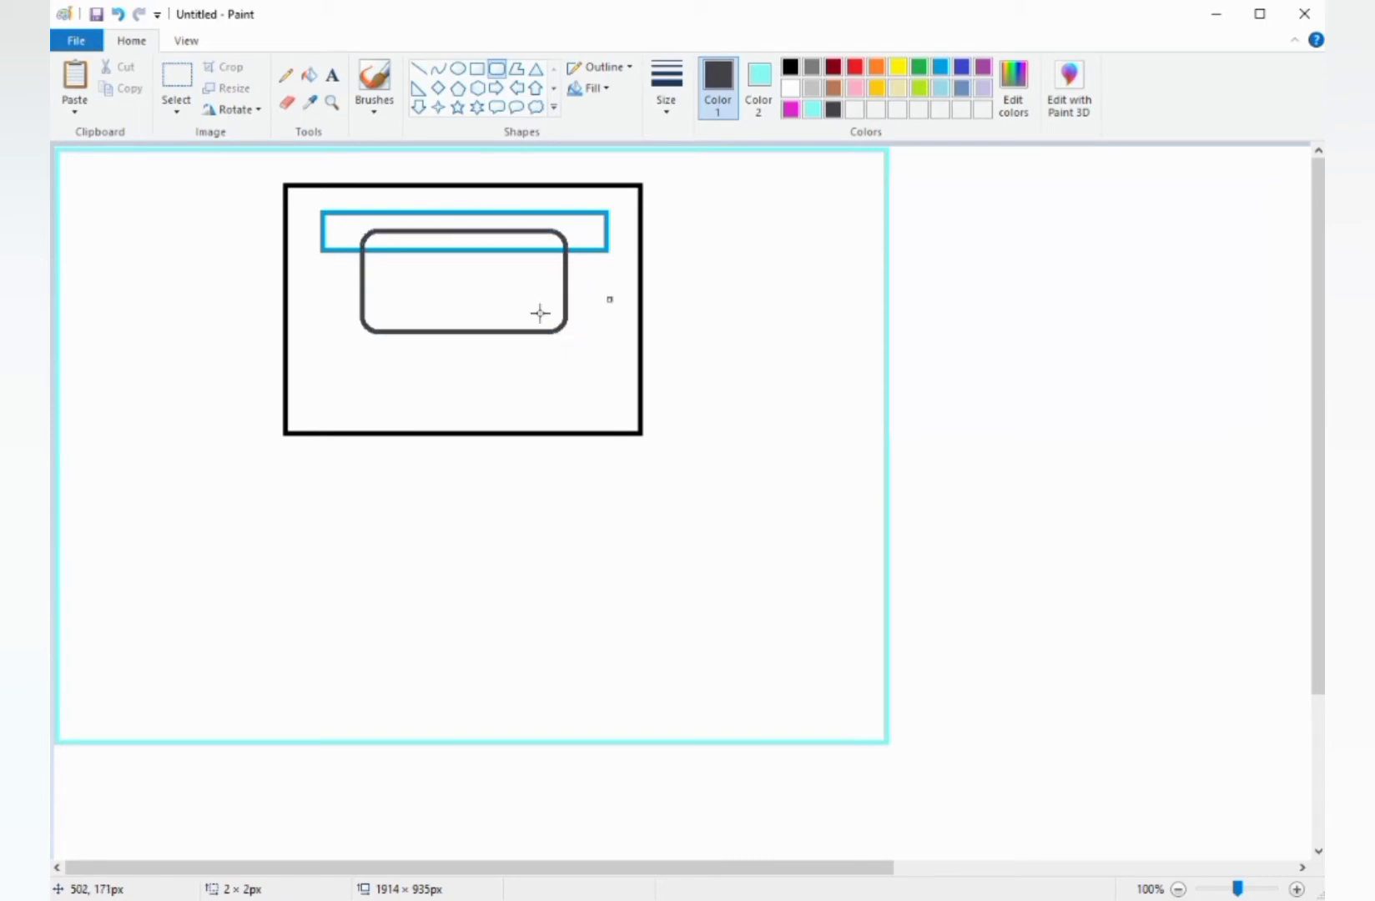
{"action": "key", "text": "ctrl+z"}
- Draw a red square-cornered rectangle about 293 × 107 px directly below the blue one, matching its width
{"action": "left_click", "coordinate": [854, 67]}
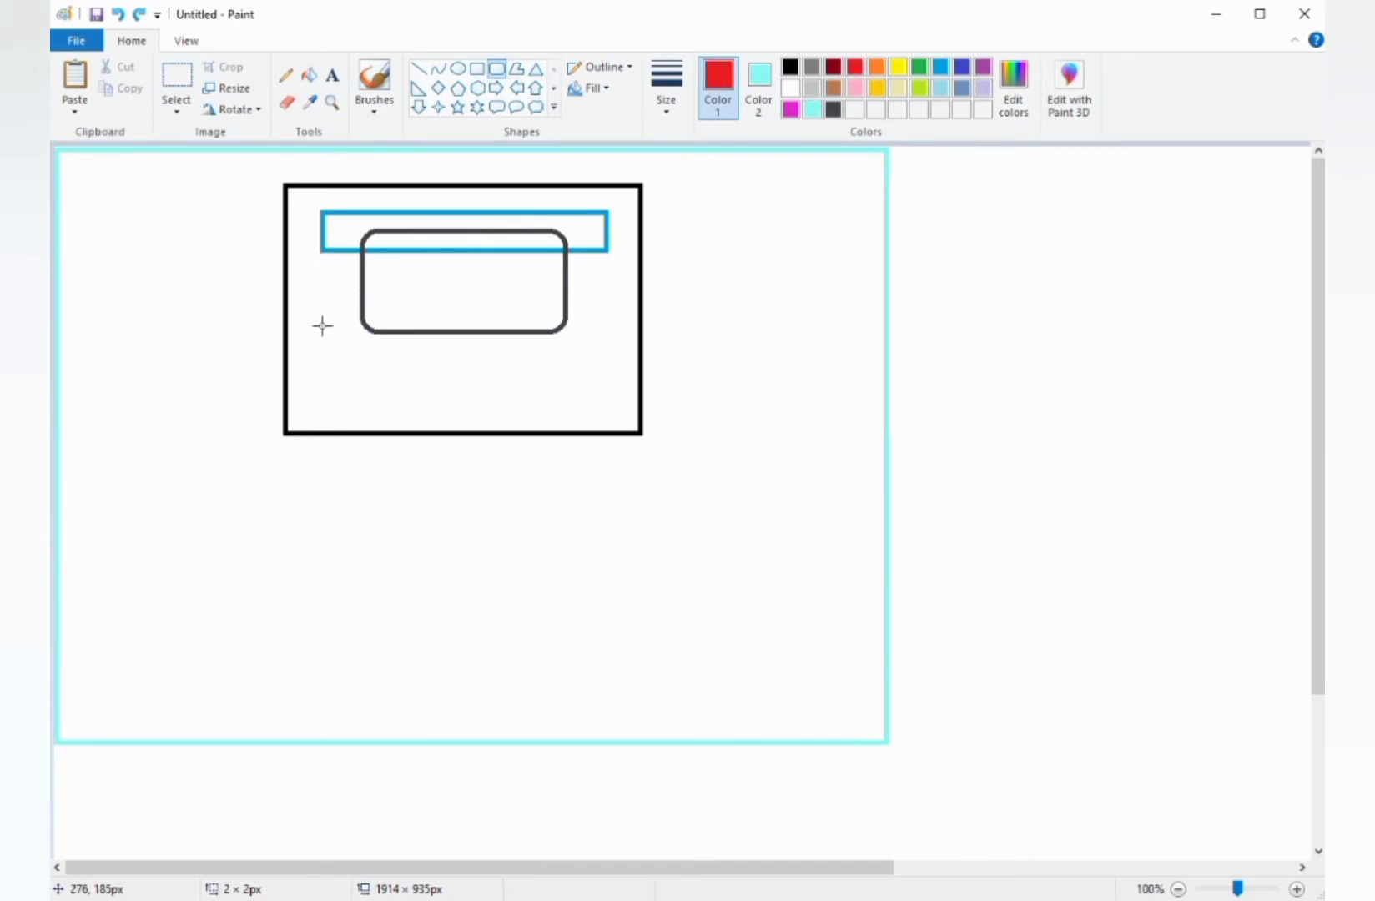
{"action": "left_click_drag", "start_coordinate": [323, 252], "coordinate": [402, 344]}
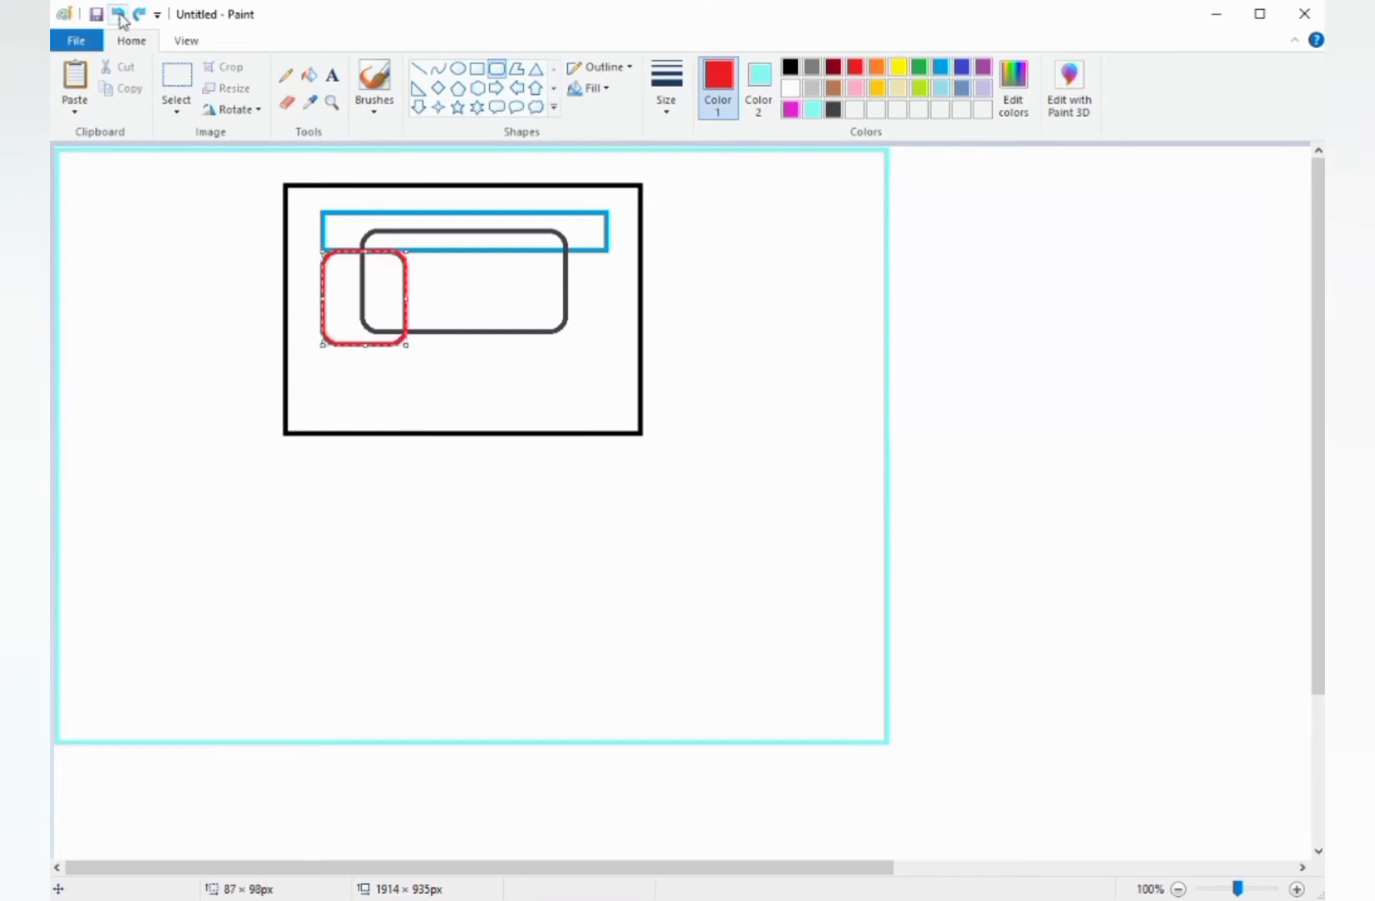
{"action": "left_click", "coordinate": [117, 13]}
{"action": "left_click", "coordinate": [476, 68]}
{"action": "left_click_drag", "start_coordinate": [323, 249], "coordinate": [609, 356]}
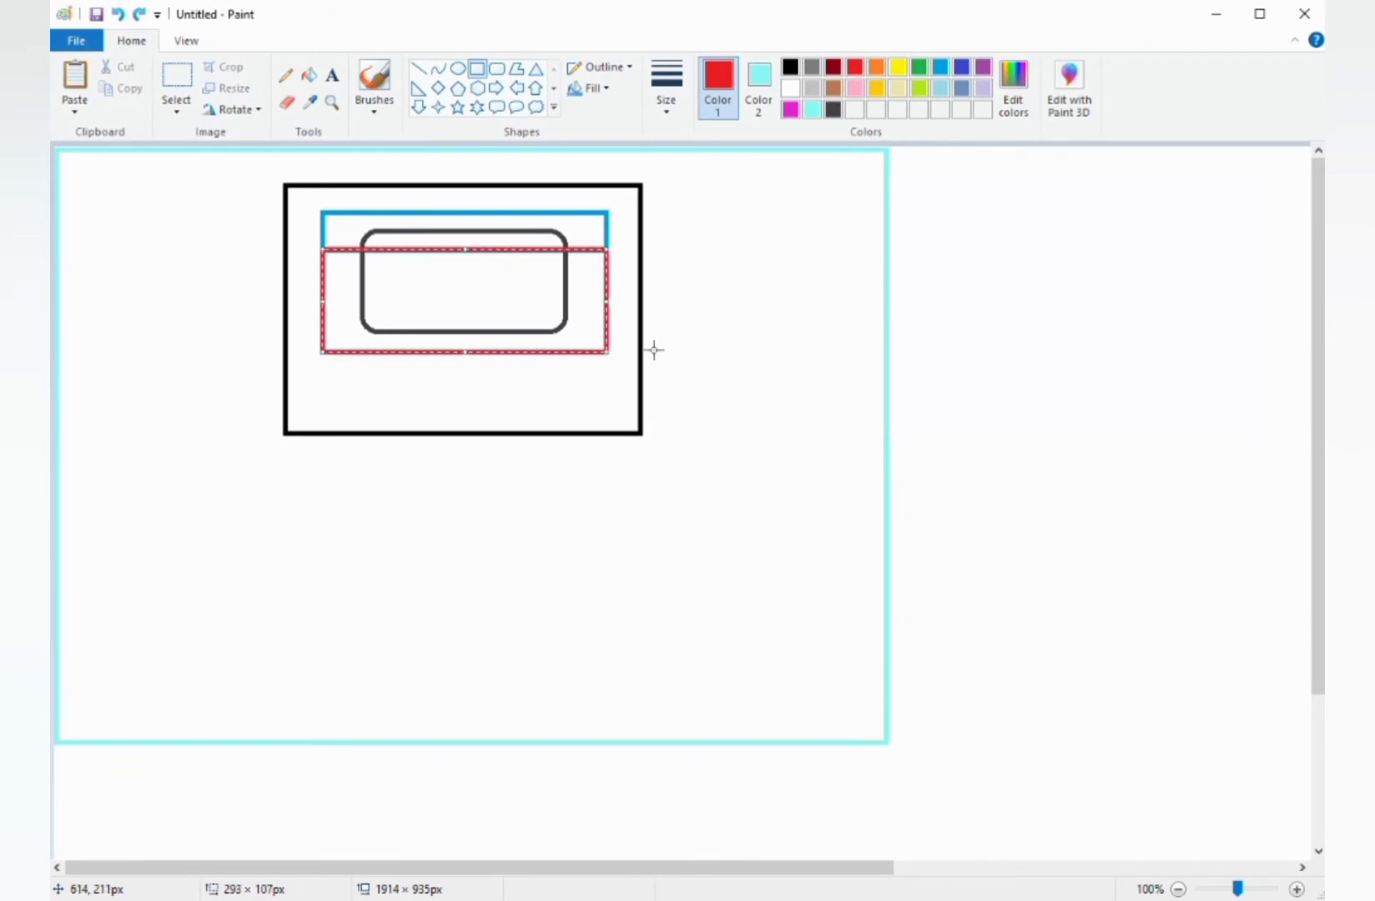
{"action": "left_click", "coordinate": [698, 343]}
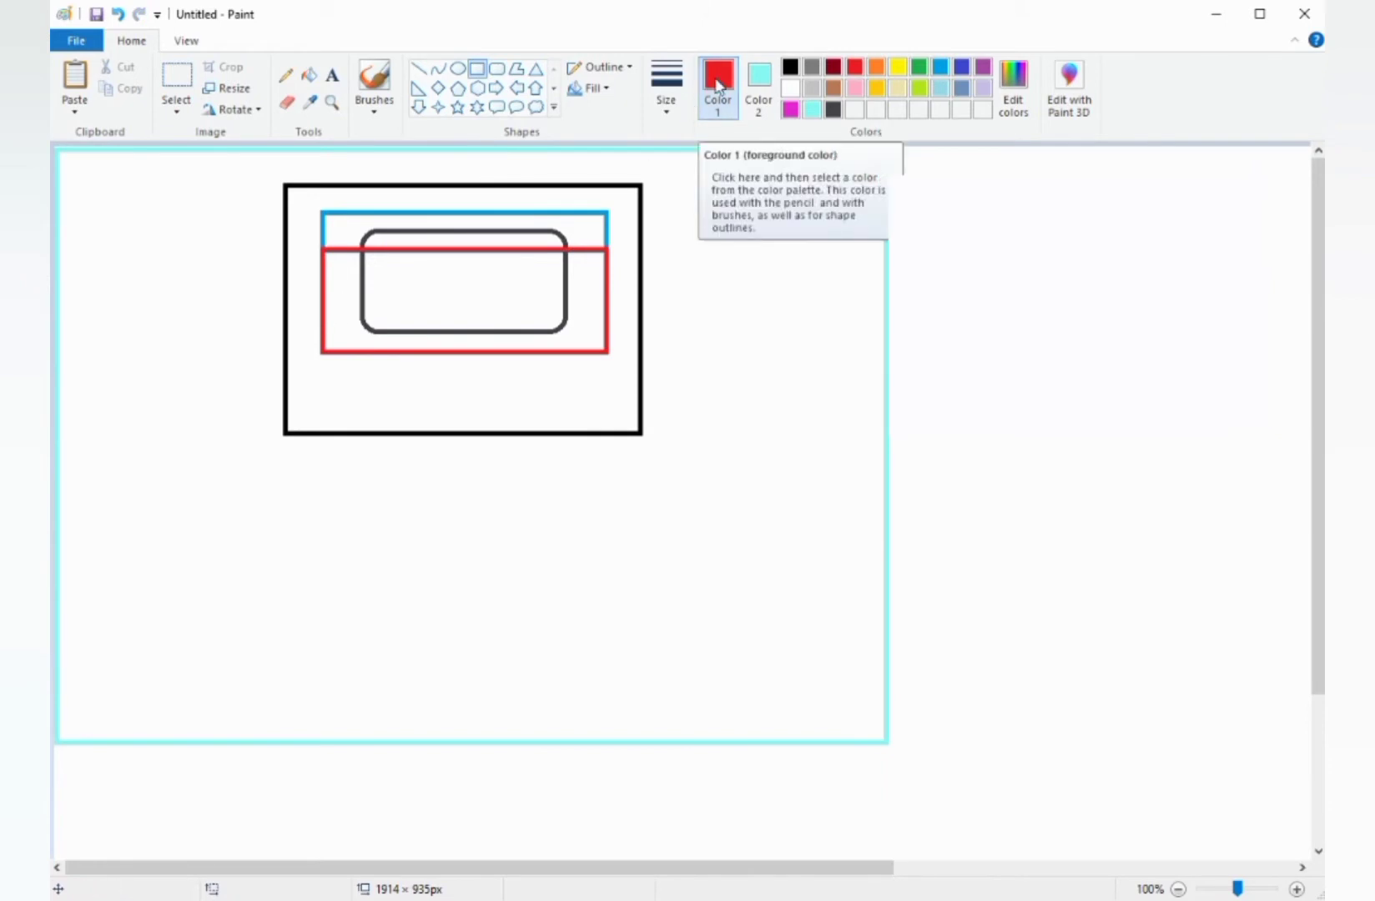
- Set the eraser colour to white and erase the red rectangle's upper edge inside and beside the rounded rectangle
{"action": "left_click", "coordinate": [832, 109]}
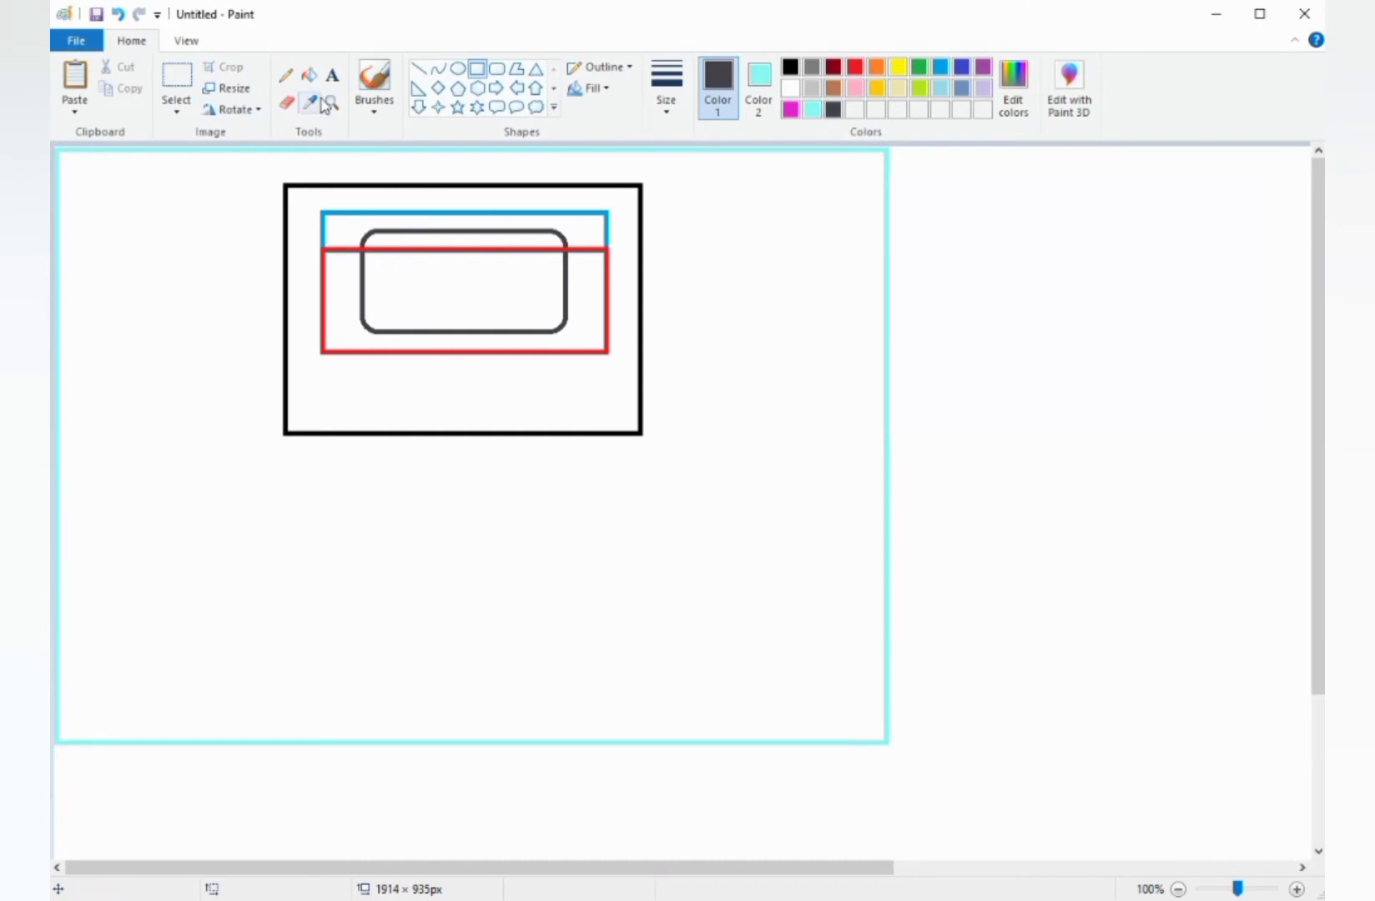
{"action": "left_click", "coordinate": [286, 101]}
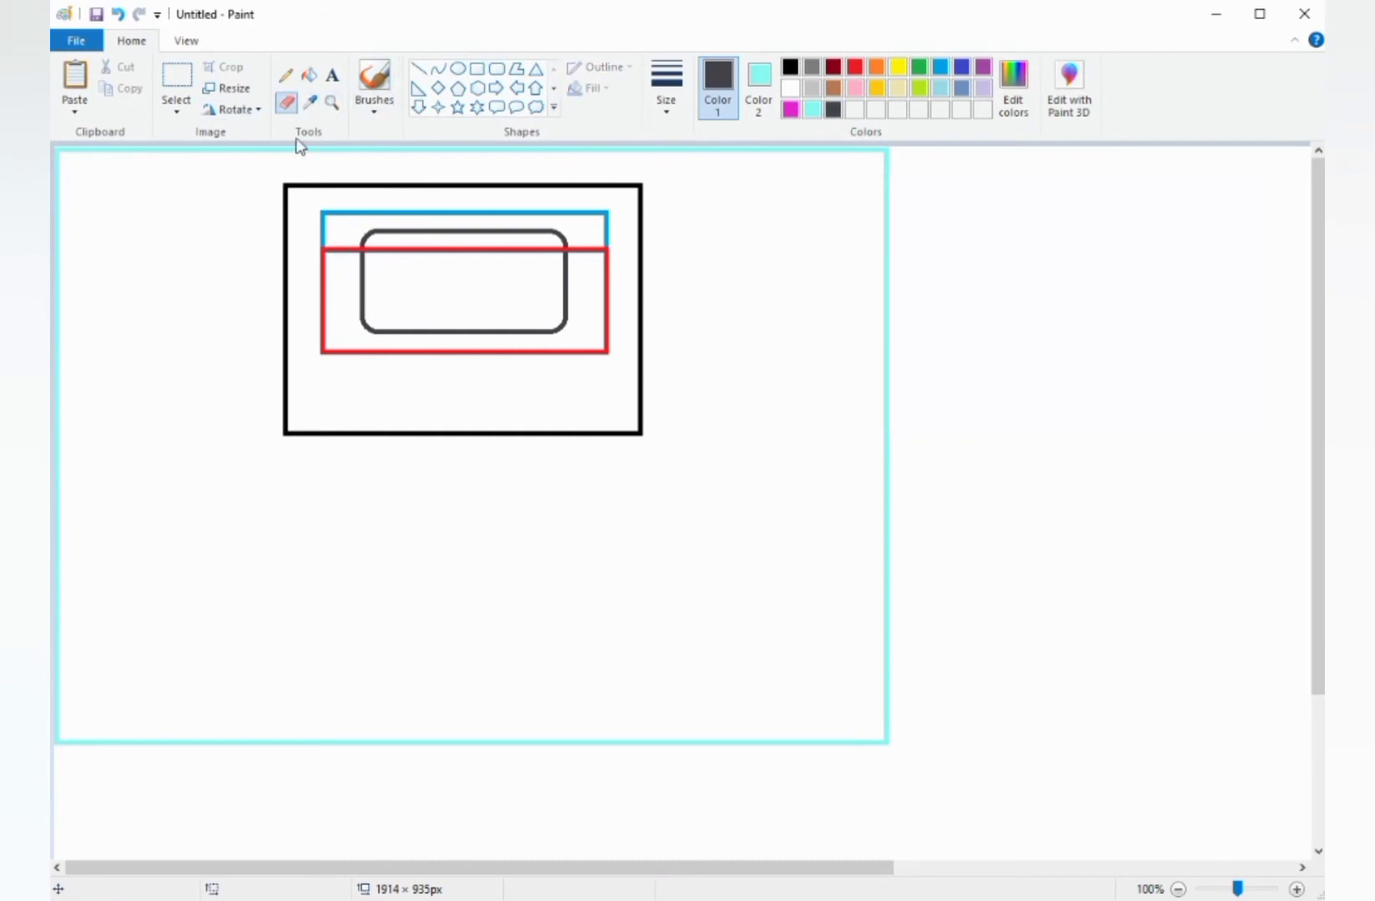
{"action": "left_click", "coordinate": [788, 88]}
{"action": "left_click", "coordinate": [758, 84]}
{"action": "left_click", "coordinate": [788, 89]}
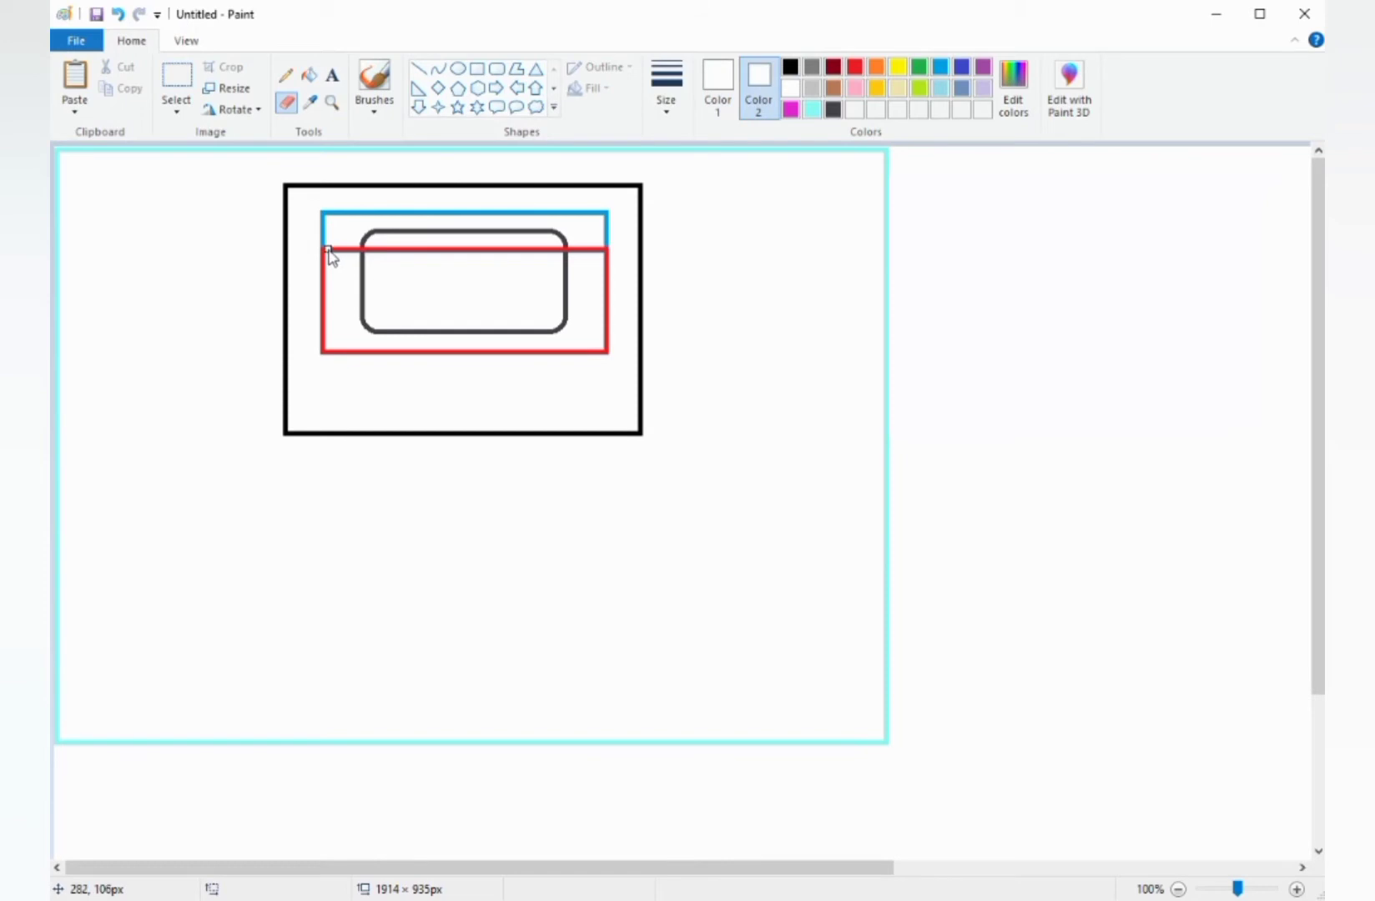
{"action": "left_click_drag", "start_coordinate": [332, 250], "coordinate": [357, 248]}
{"action": "left_click_drag", "start_coordinate": [574, 249], "coordinate": [598, 249]}
{"action": "left_click_drag", "start_coordinate": [373, 250], "coordinate": [561, 251]}
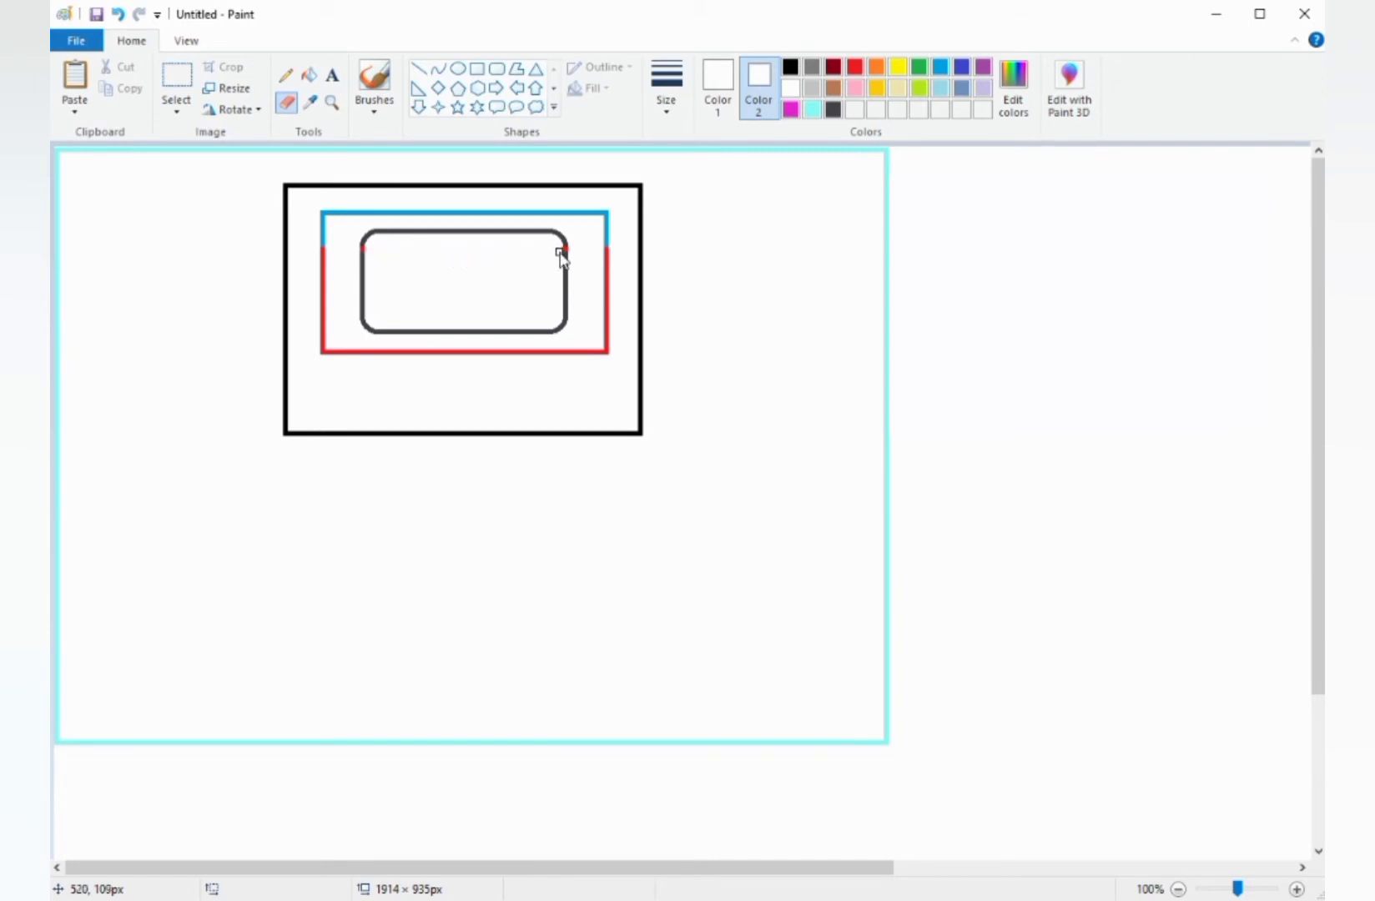
- Cover the red marks on the rounded rectangle's outline with the custom dark grey and fill its interior with the same colour
{"action": "left_click", "coordinate": [833, 109]}
{"action": "left_click_drag", "start_coordinate": [364, 250], "coordinate": [563, 250]}
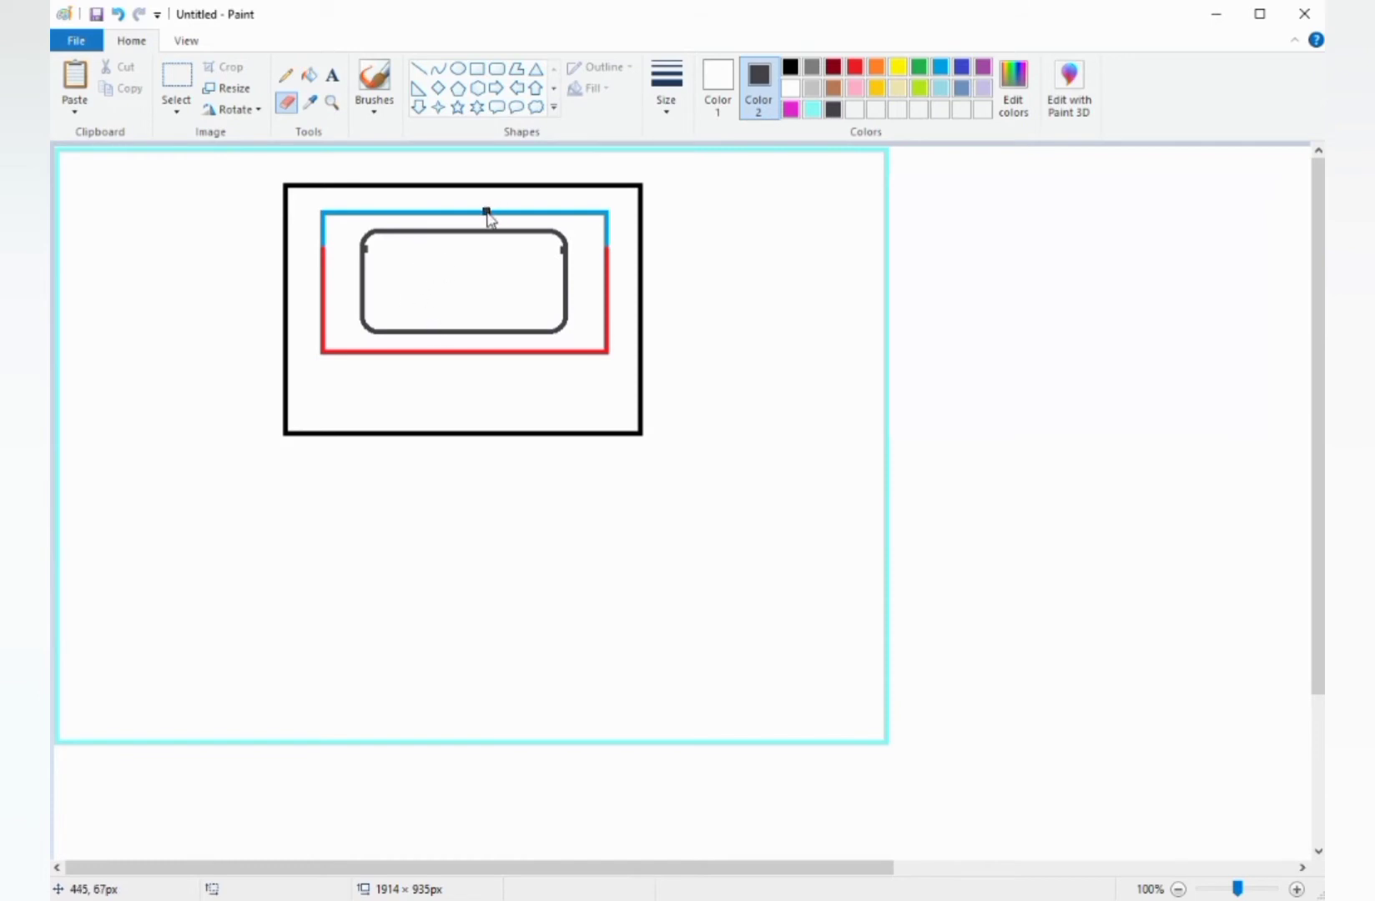
{"action": "left_click", "coordinate": [308, 75]}
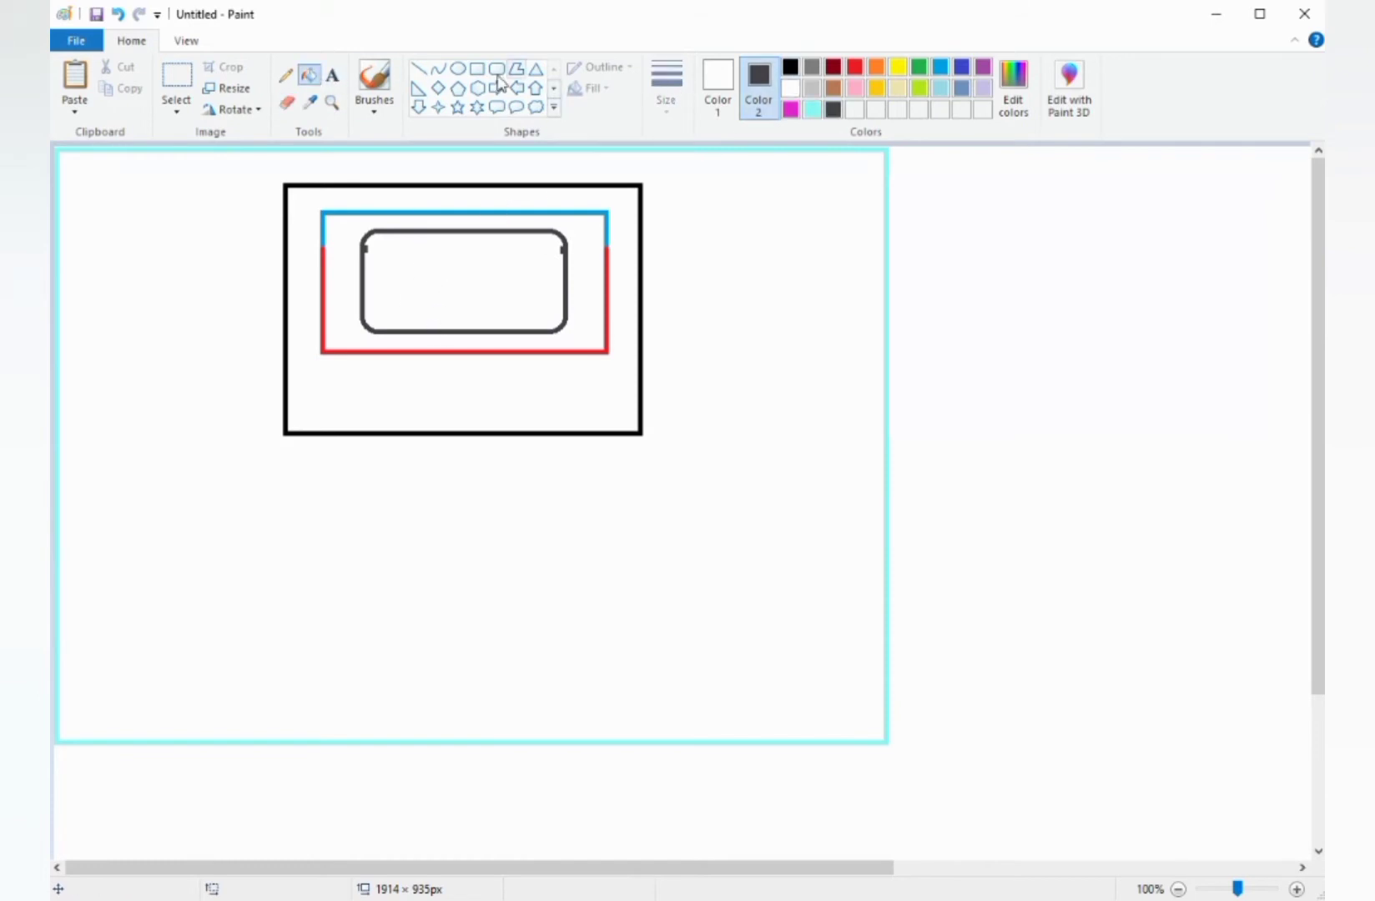
{"action": "left_click", "coordinate": [718, 83]}
{"action": "left_click", "coordinate": [833, 109]}
{"action": "left_click", "coordinate": [464, 281]}
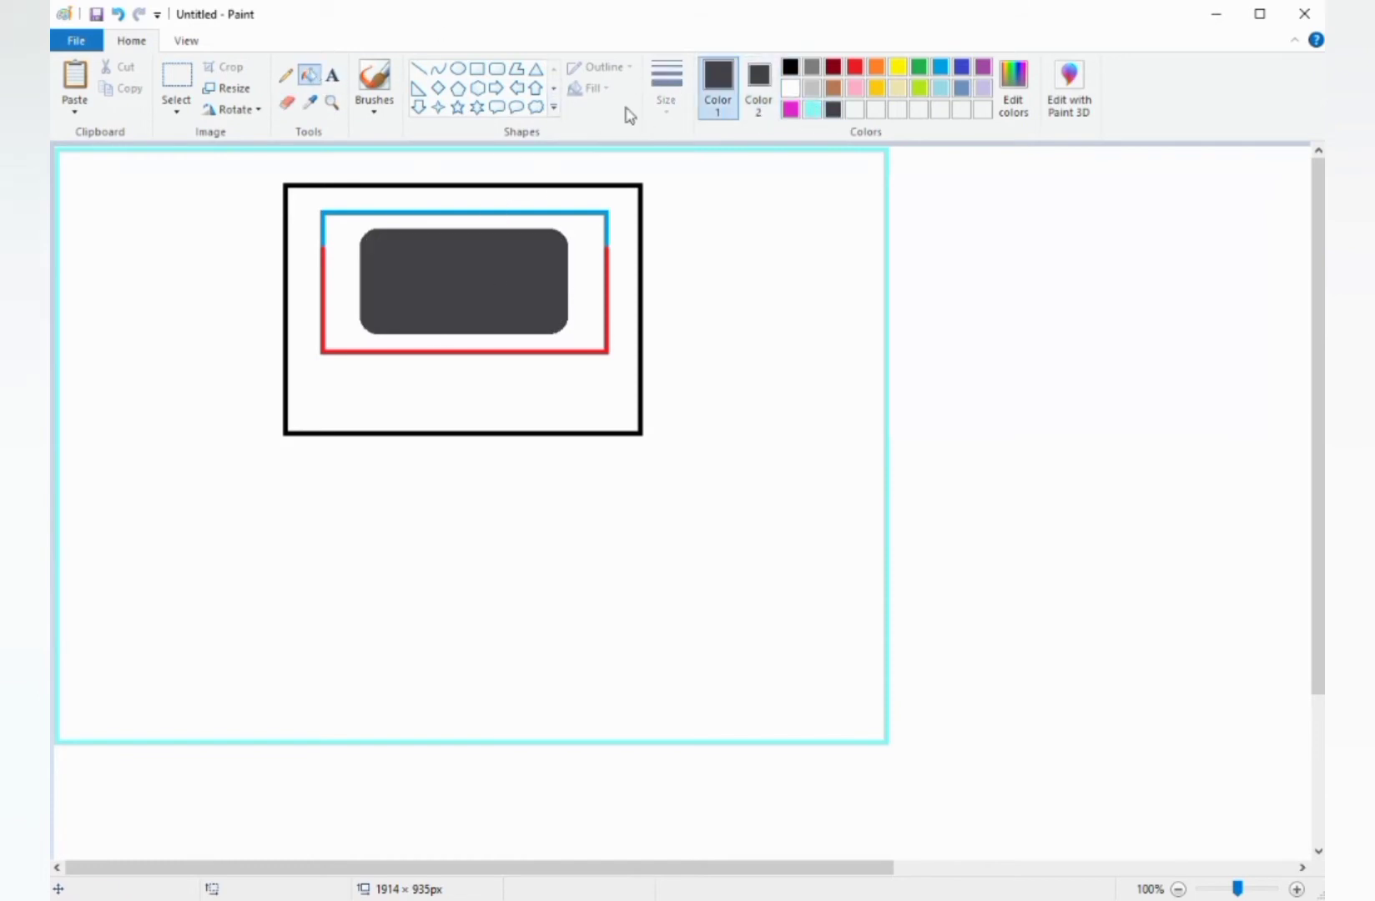
- Draw a yellow rectangle about 37 × 46 px between the red outline's left side and the dark rounded rectangle
{"action": "left_click", "coordinate": [881, 90]}
{"action": "left_click", "coordinate": [897, 68]}
{"action": "left_click", "coordinate": [477, 68]}
{"action": "left_click_drag", "start_coordinate": [324, 256], "coordinate": [359, 302]}
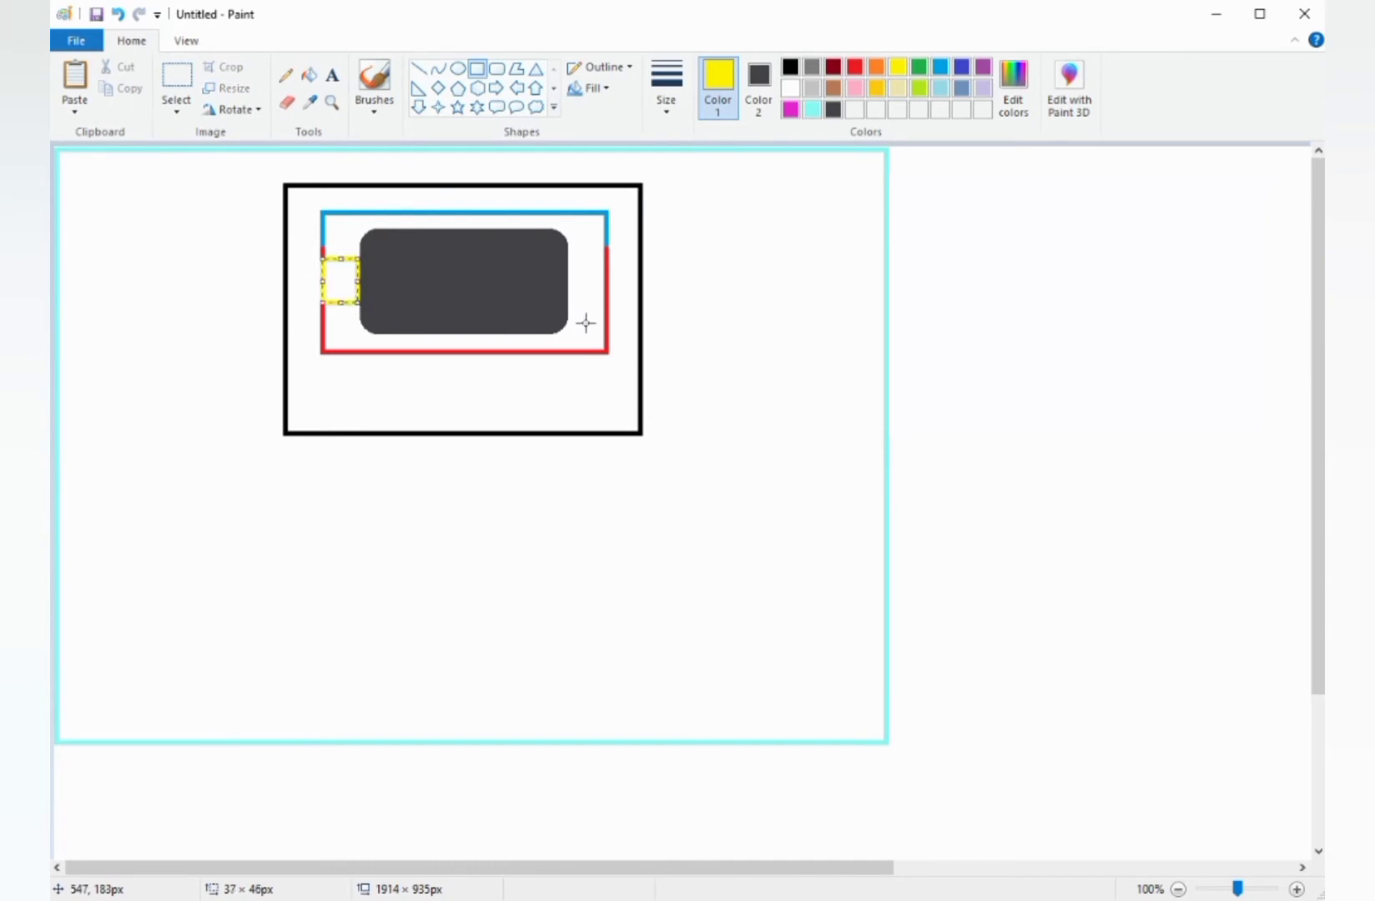
- Draw a matching yellow rectangle about 38 × 49 px between the dark rounded rectangle and the red outline's right side
{"action": "left_click", "coordinate": [176, 104]}
{"action": "left_click", "coordinate": [565, 257]}
{"action": "left_click", "coordinate": [571, 261]}
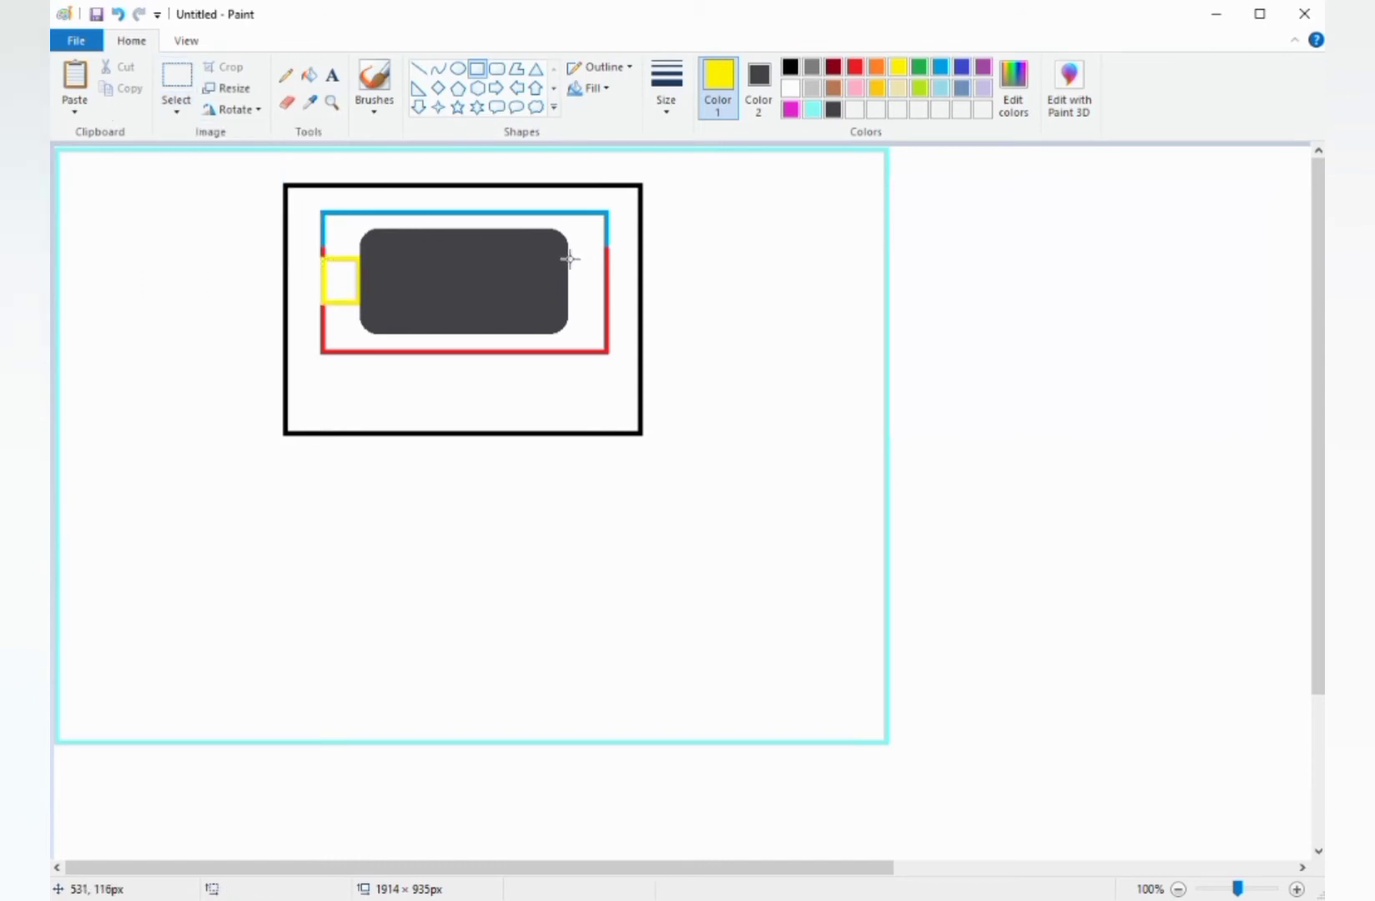
{"action": "left_click_drag", "start_coordinate": [570, 259], "coordinate": [607, 304]}
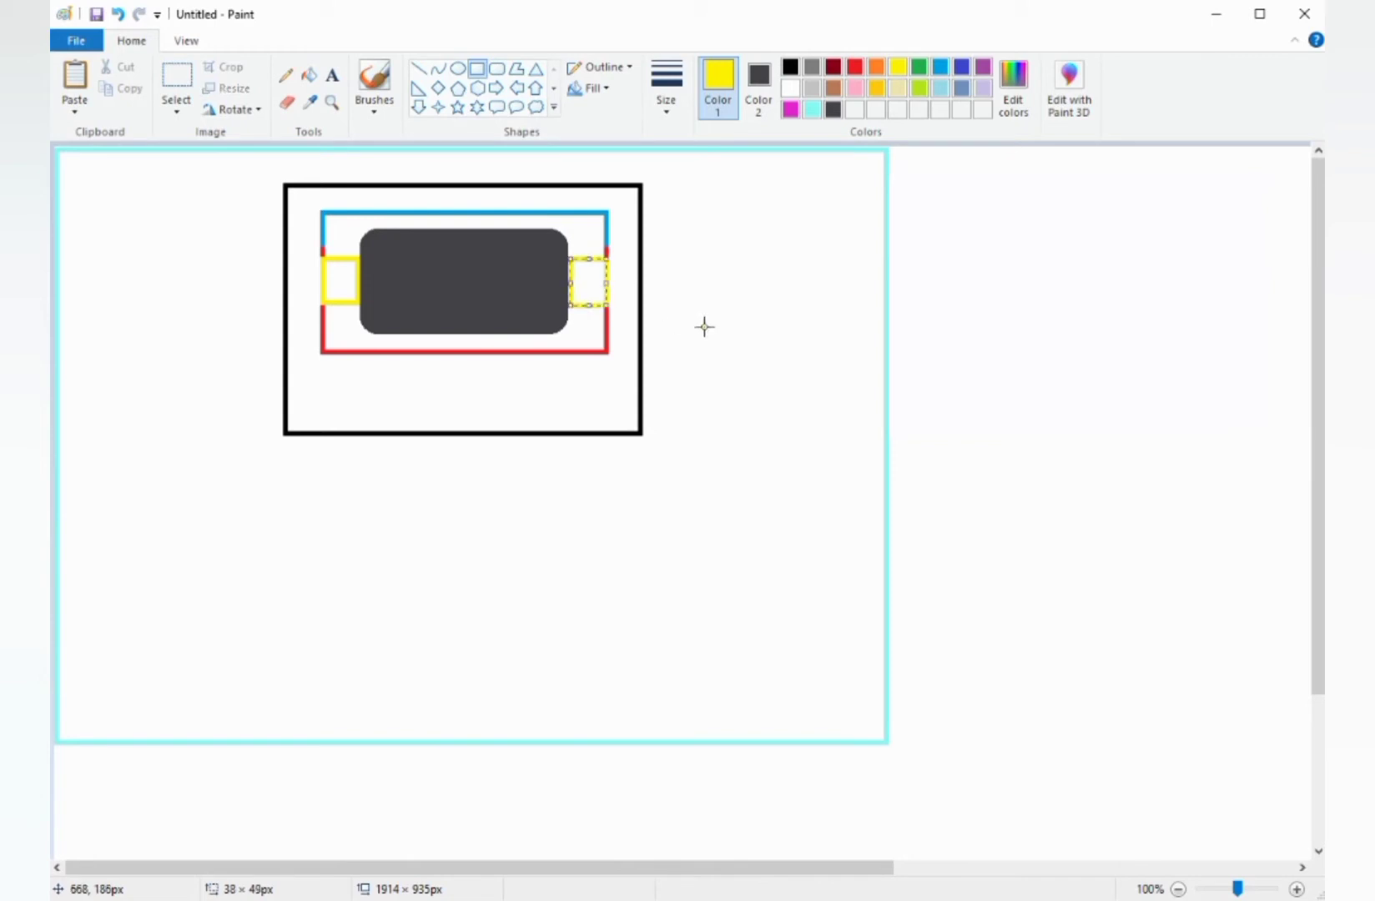
{"action": "left_click", "coordinate": [702, 325]}
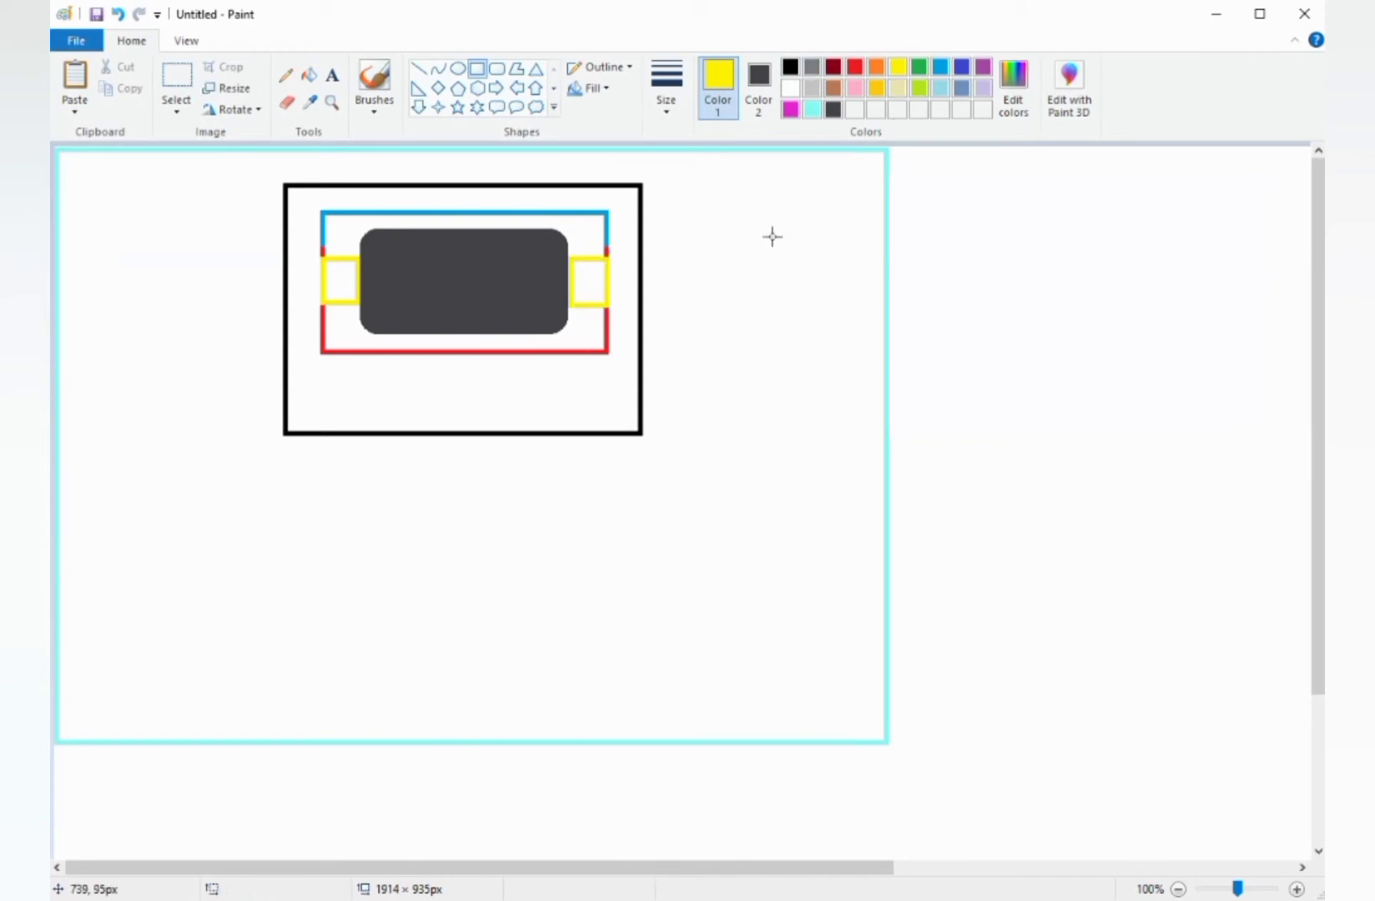
- Extend the blue outline down to both yellow rectangles with blue lines covering the leftover red segments above them
{"action": "left_click", "coordinate": [941, 66]}
{"action": "left_click", "coordinate": [418, 67]}
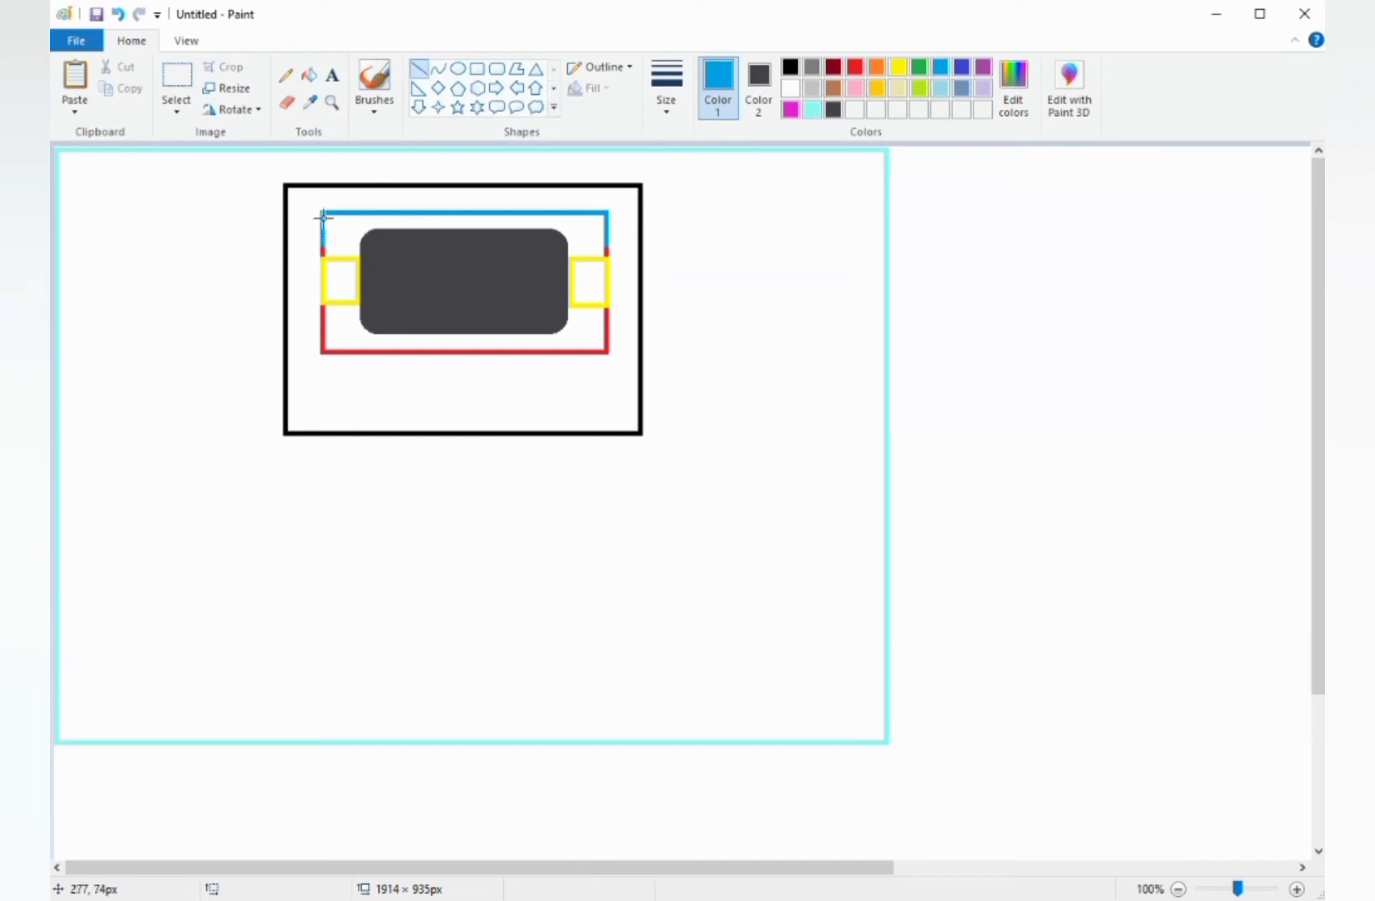
{"action": "left_click_drag", "start_coordinate": [322, 216], "coordinate": [323, 252]}
{"action": "left_click", "coordinate": [425, 377]}
{"action": "left_click_drag", "start_coordinate": [607, 213], "coordinate": [608, 256]}
{"action": "left_click", "coordinate": [117, 14]}
{"action": "left_click", "coordinate": [118, 14]}
{"action": "left_click_drag", "start_coordinate": [607, 239], "coordinate": [608, 256]}
- Fill both rectangles beside the dark rounded shape with yellow
{"action": "left_click", "coordinate": [899, 67]}
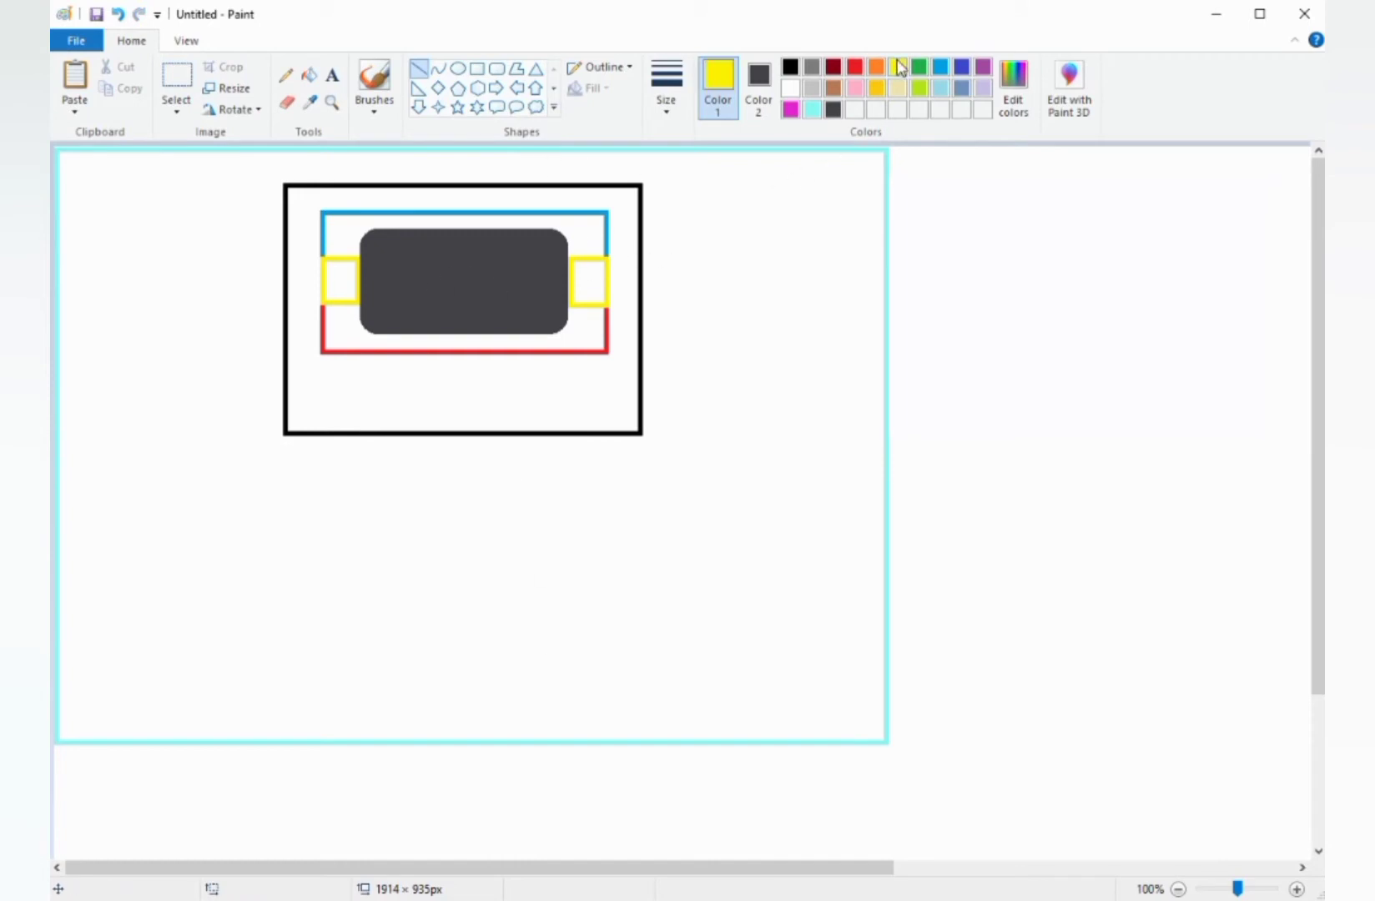
{"action": "left_click", "coordinate": [309, 74]}
{"action": "left_click", "coordinate": [340, 281]}
{"action": "left_click", "coordinate": [590, 277]}
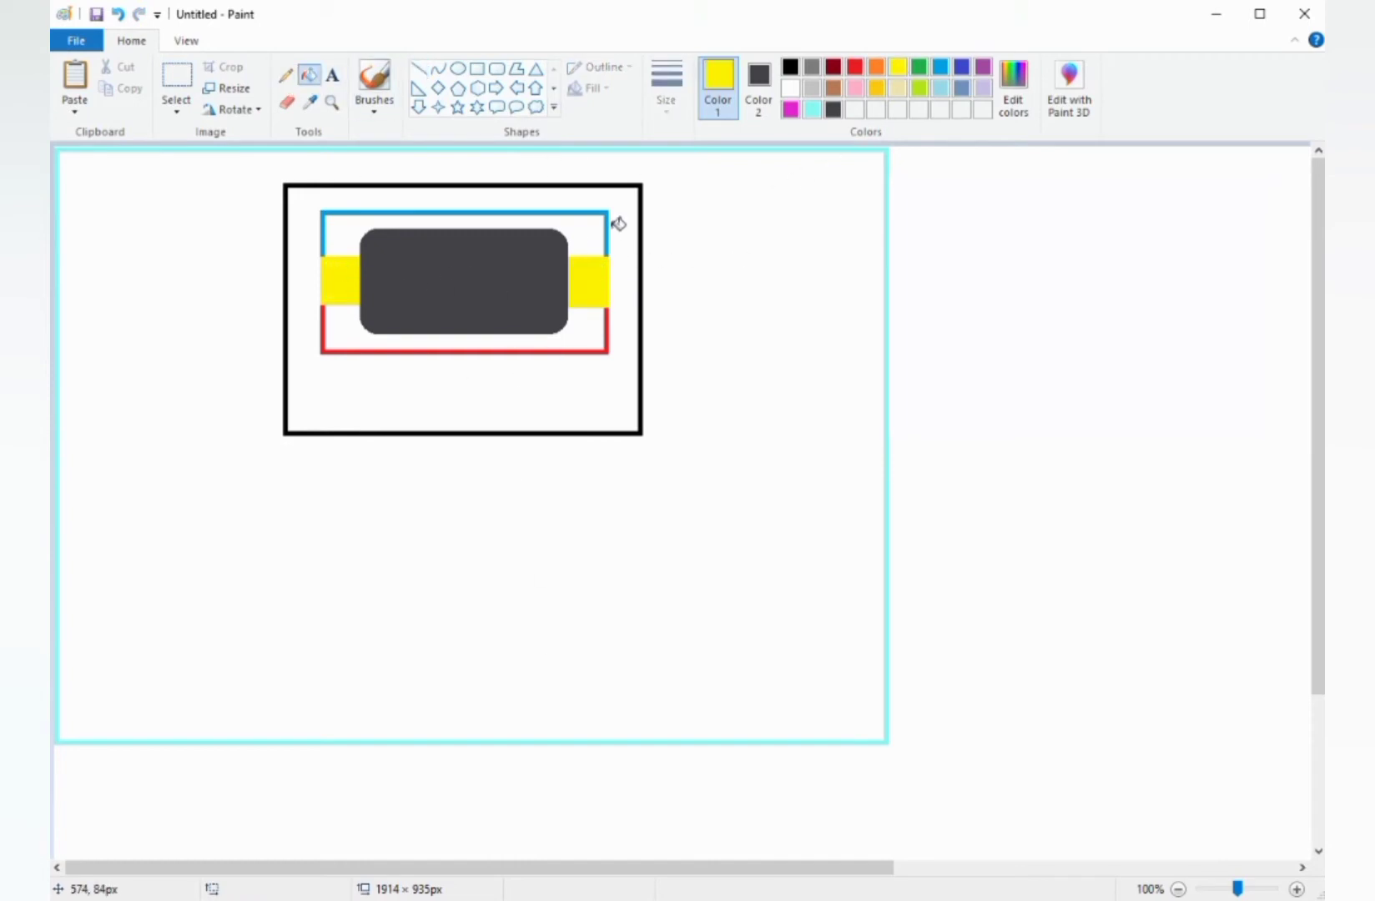
- Fill the upper band with blue, the lower band with red and the remaining area inside the black frame with the custom dark grey
{"action": "left_click", "coordinate": [941, 66]}
{"action": "left_click", "coordinate": [599, 219]}
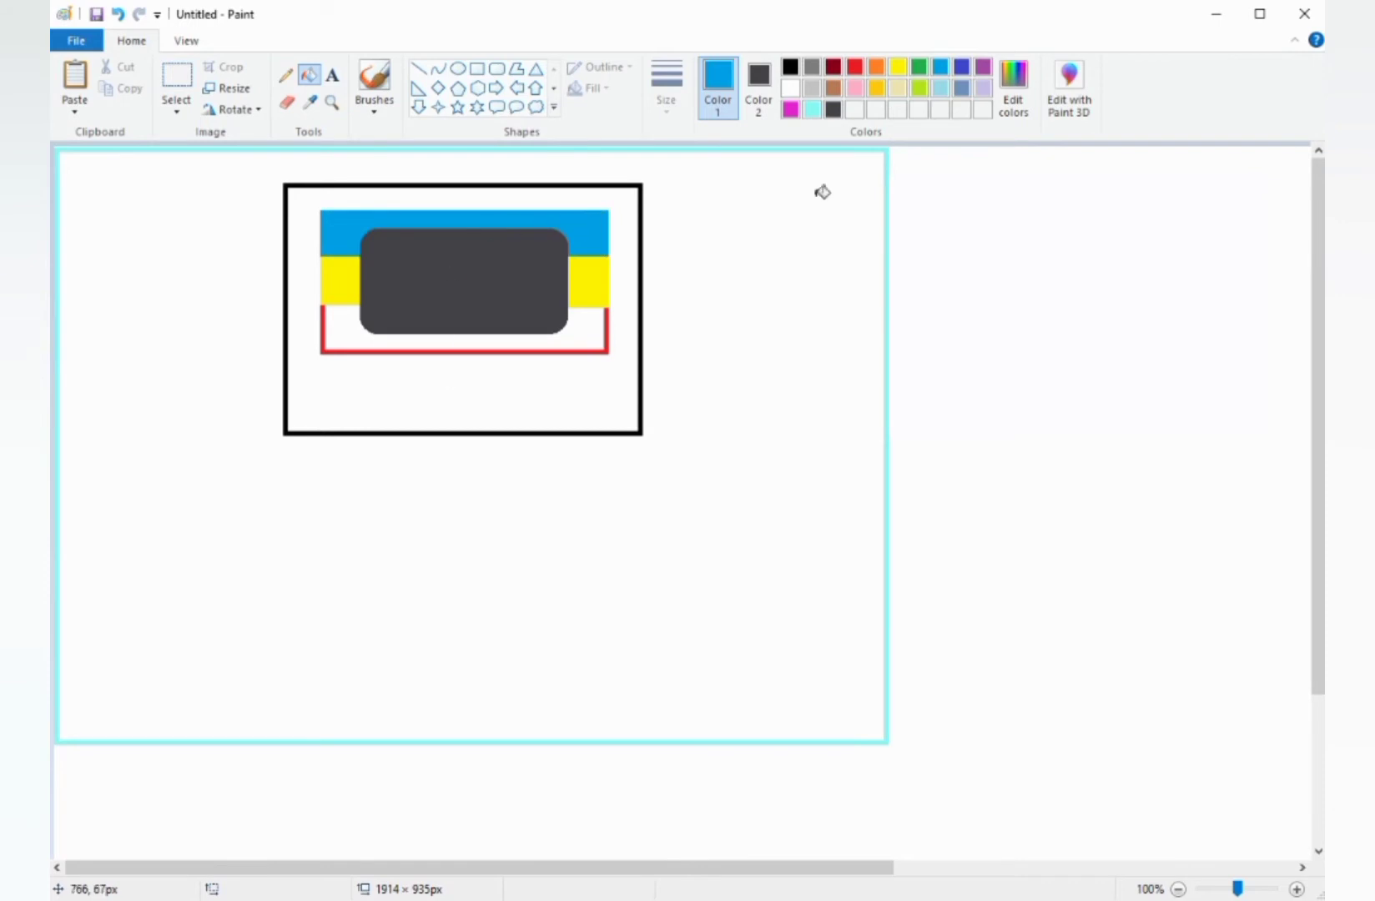
{"action": "left_click", "coordinate": [855, 67]}
{"action": "left_click", "coordinate": [592, 330]}
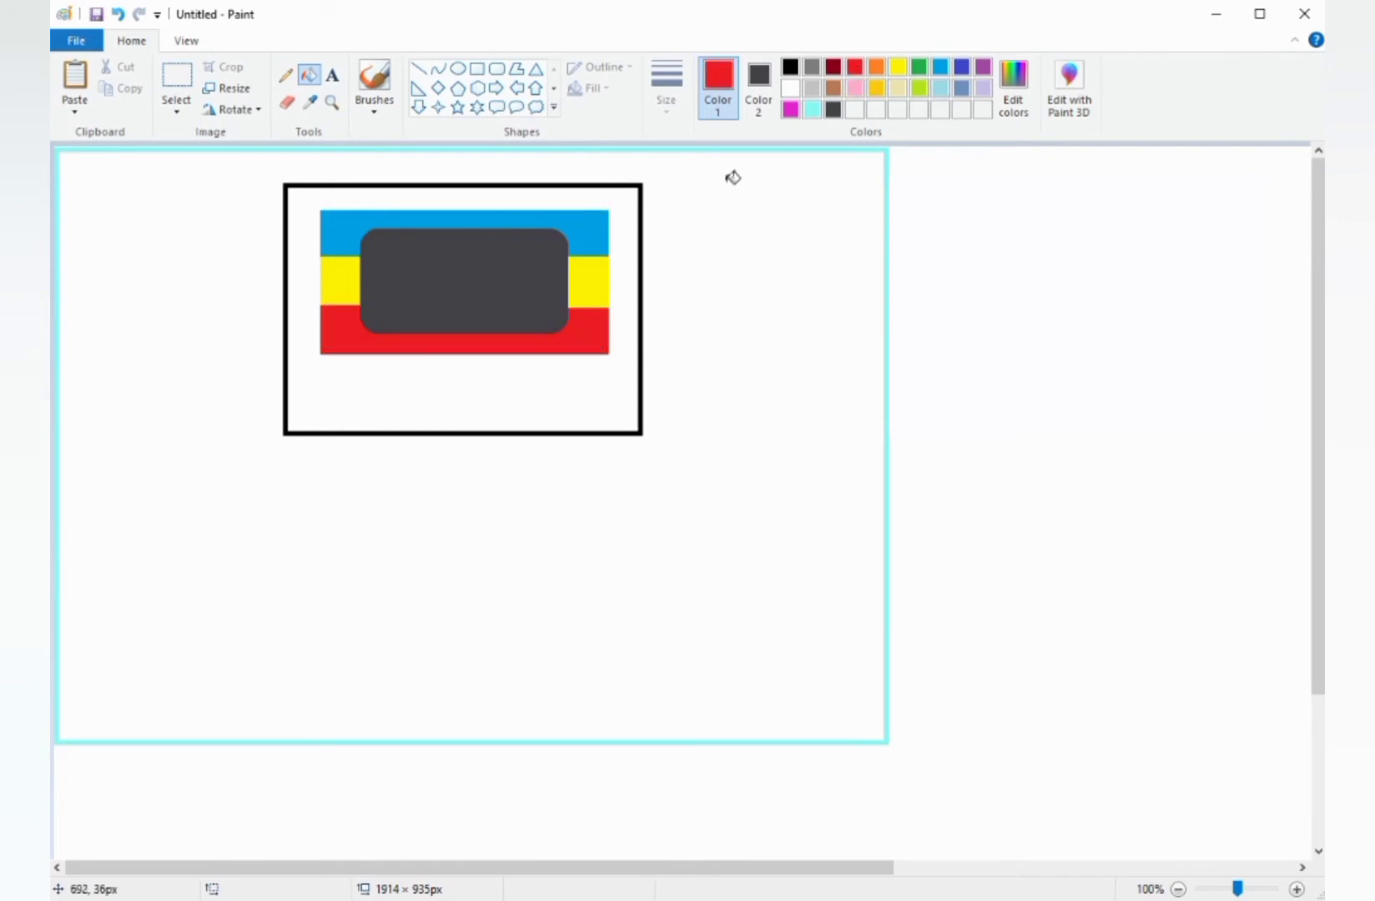
{"action": "left_click", "coordinate": [831, 109]}
{"action": "left_click", "coordinate": [376, 404]}
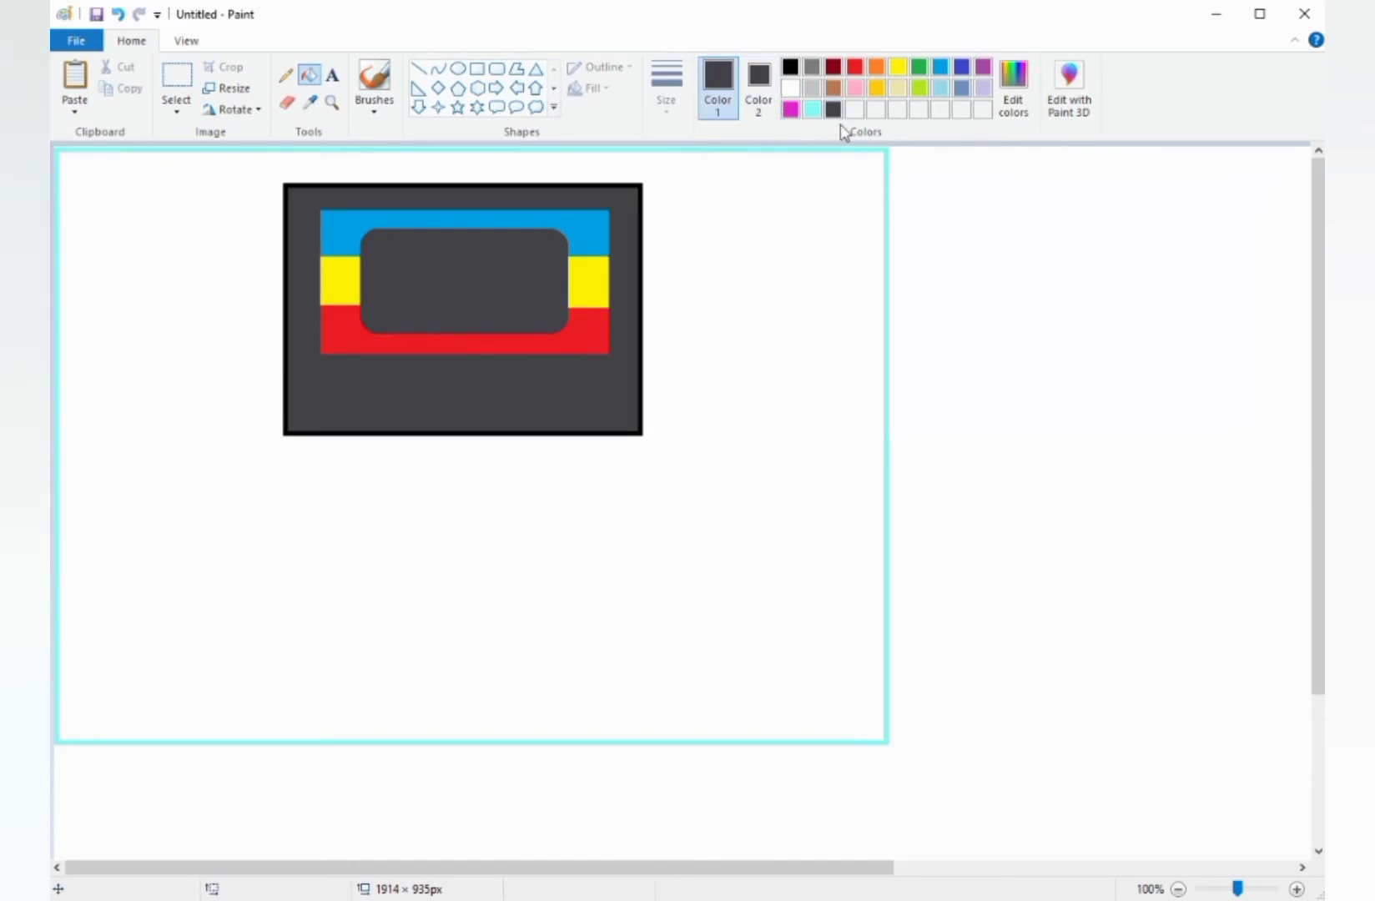
- Draw two white circle outlines below the red band, about 36 × 34 px on the left and 38 × 36 px on the right
{"action": "left_click", "coordinate": [790, 88]}
{"action": "left_click", "coordinate": [458, 68]}
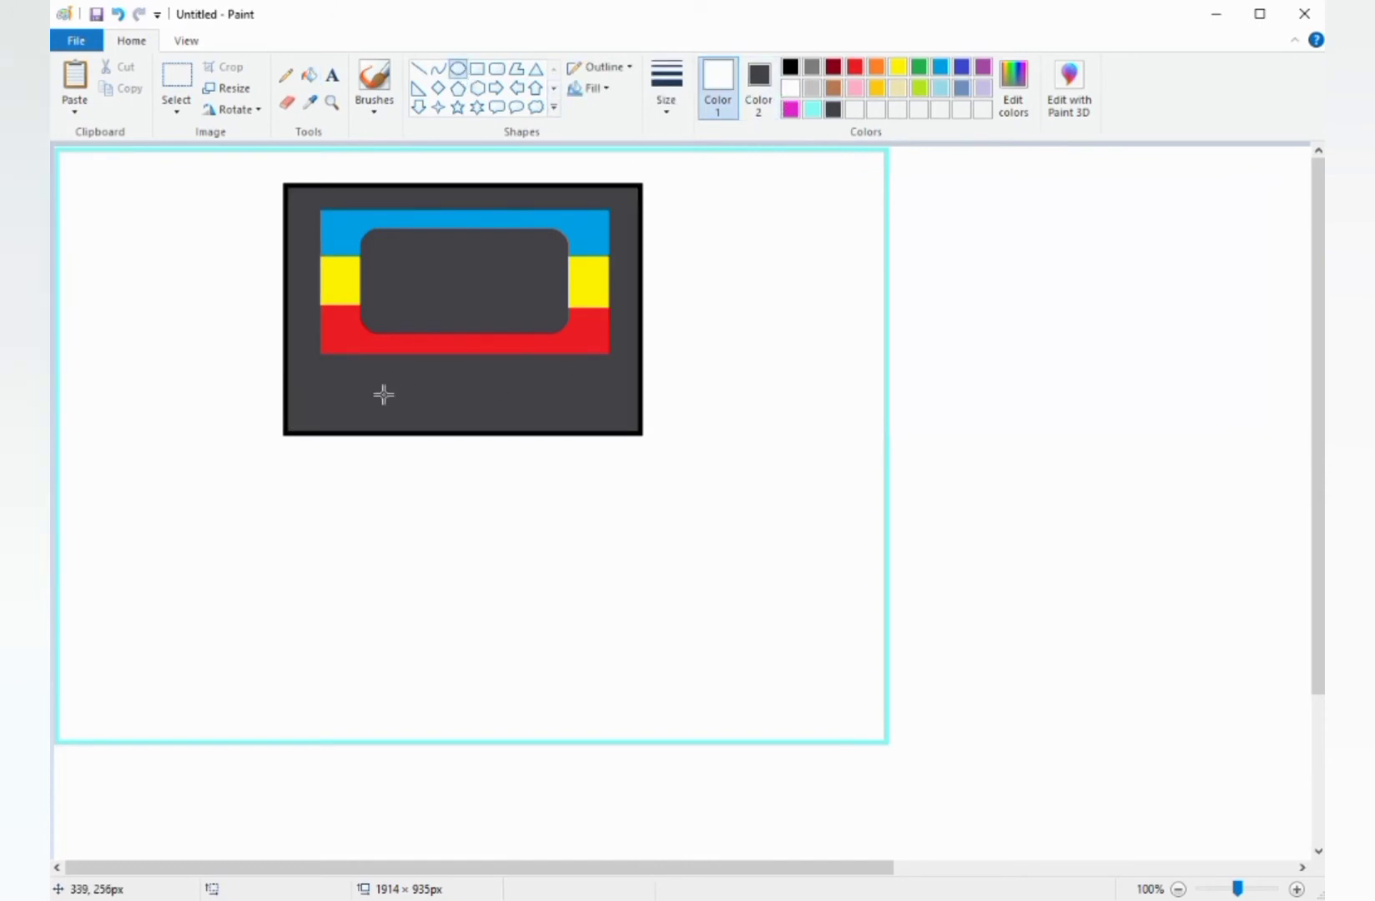
{"action": "left_click_drag", "start_coordinate": [395, 377], "coordinate": [347, 368]}
{"action": "left_click_drag", "start_coordinate": [427, 405], "coordinate": [389, 401]}
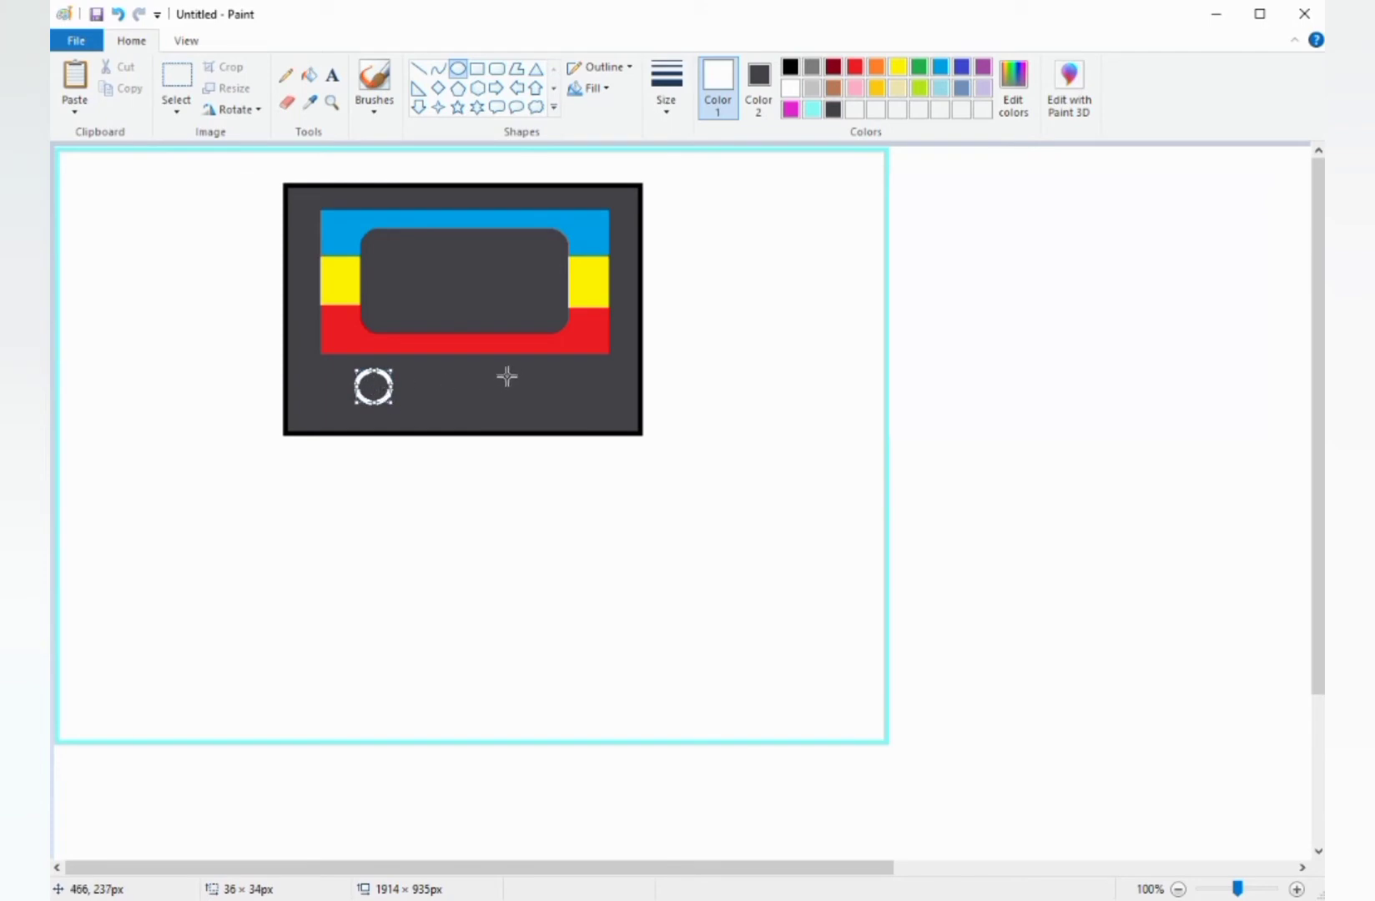
{"action": "mouse_move", "coordinate": [546, 378]}
{"action": "left_mouse_down"}
{"action": "mouse_move", "coordinate": [583, 408]}
{"action": "mouse_move", "coordinate": [564, 367]}
{"action": "mouse_move", "coordinate": [564, 403]}
{"action": "left_mouse_up"}
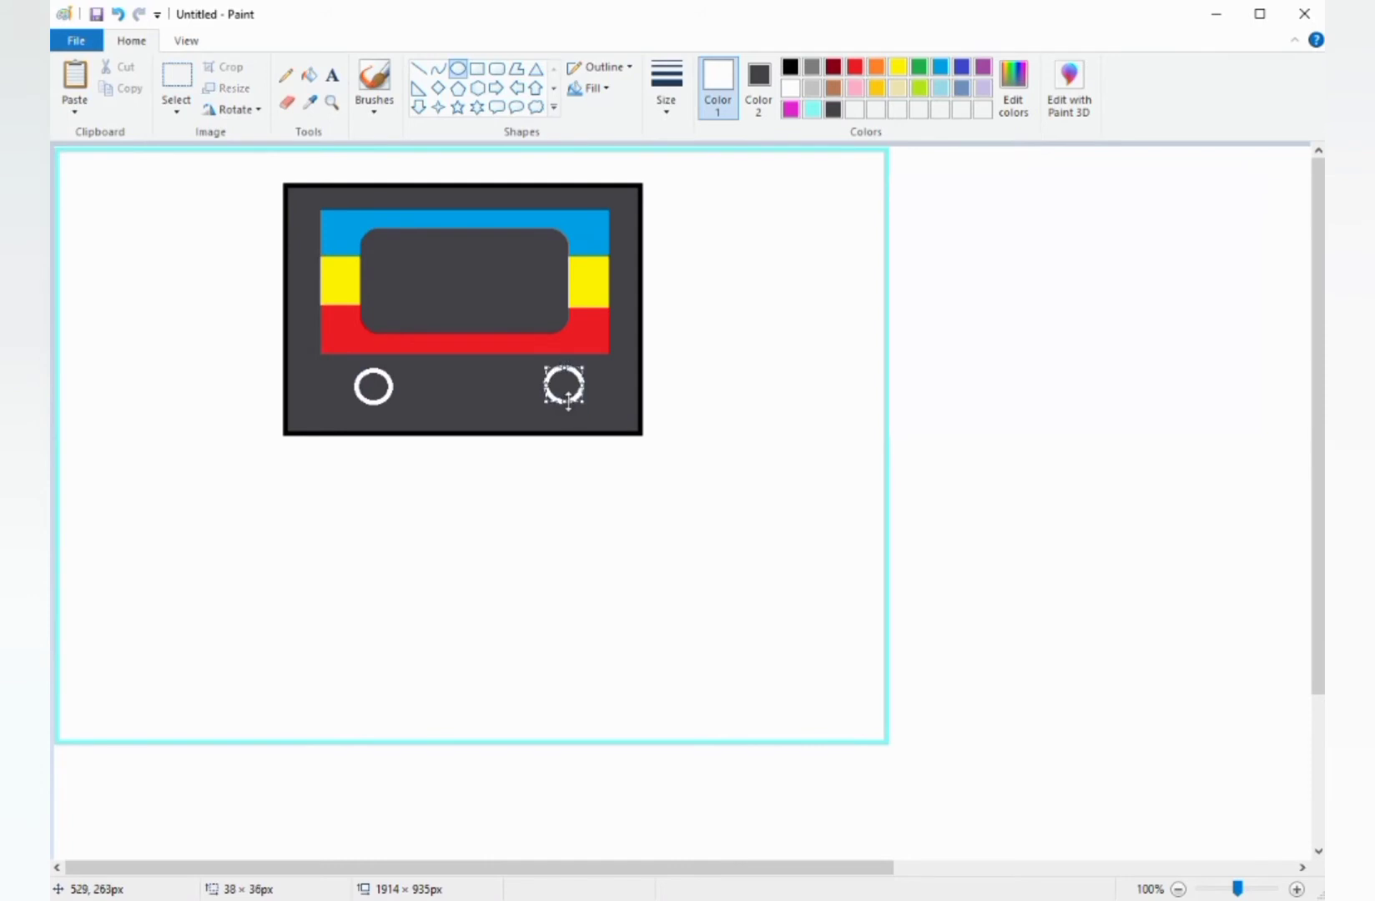
- Undo the two white circle outlines drawn below the red band
{"action": "left_click", "coordinate": [613, 408]}
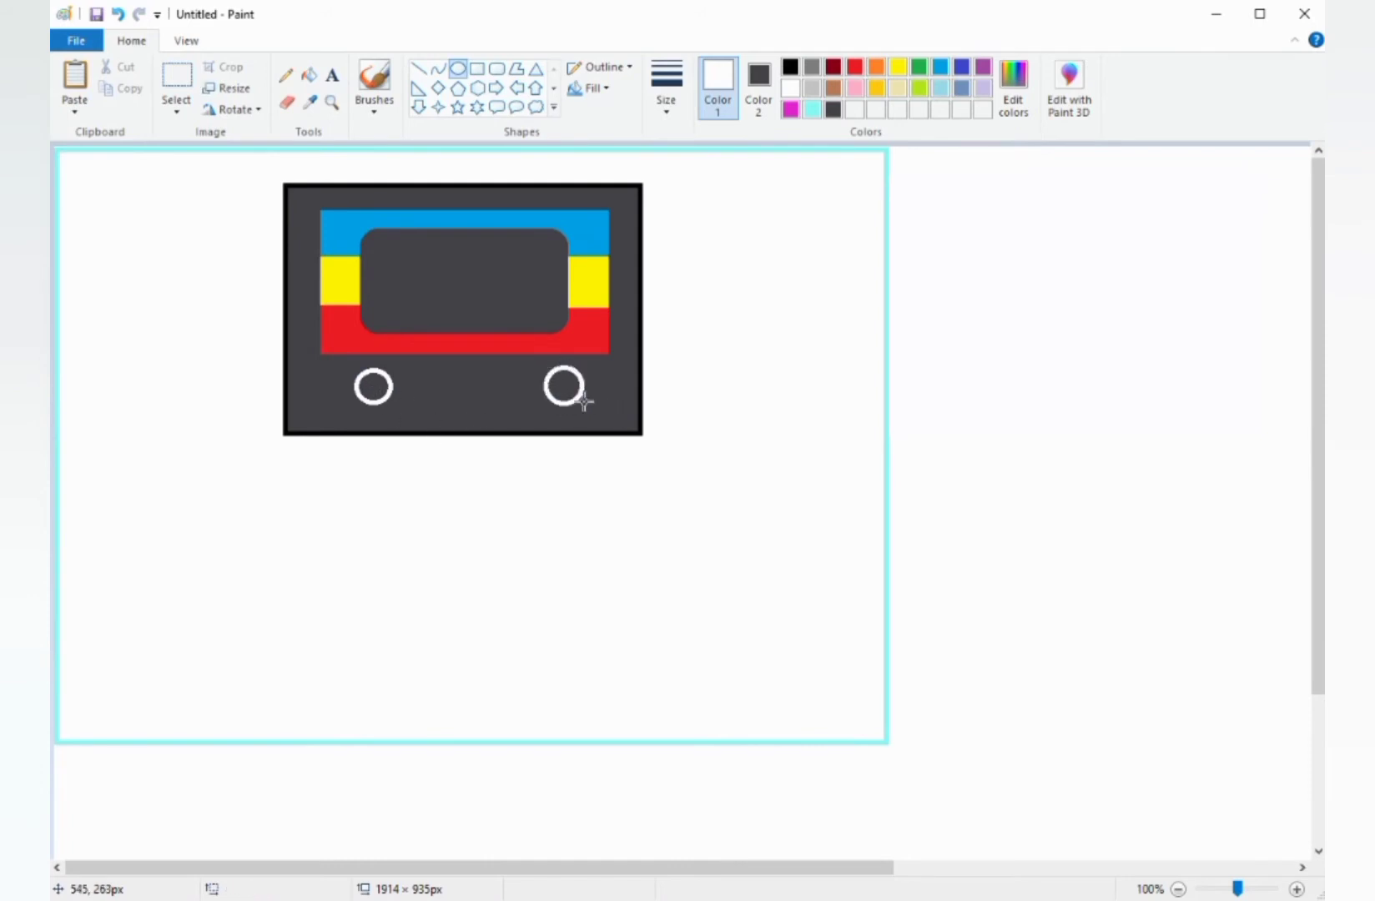
{"action": "left_click", "coordinate": [117, 12]}
{"action": "left_click", "coordinate": [116, 11]}
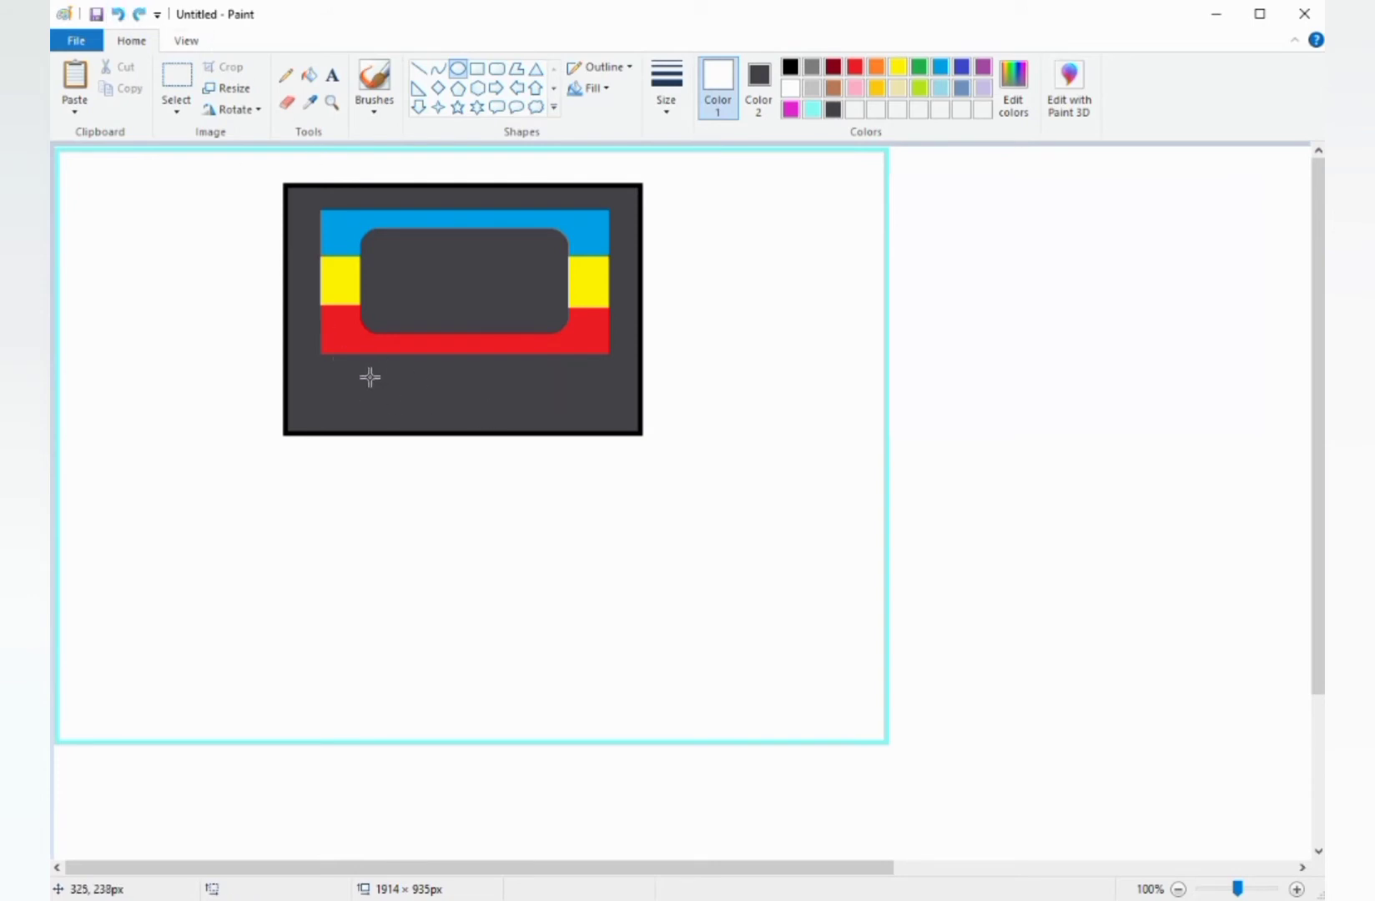
- Draw two white circle outlines, about 36 × 34 px, below the red band and one about 26 × 26 px outside the right one
{"action": "left_click_drag", "start_coordinate": [369, 376], "coordinate": [391, 397]}
{"action": "left_click", "coordinate": [537, 382]}
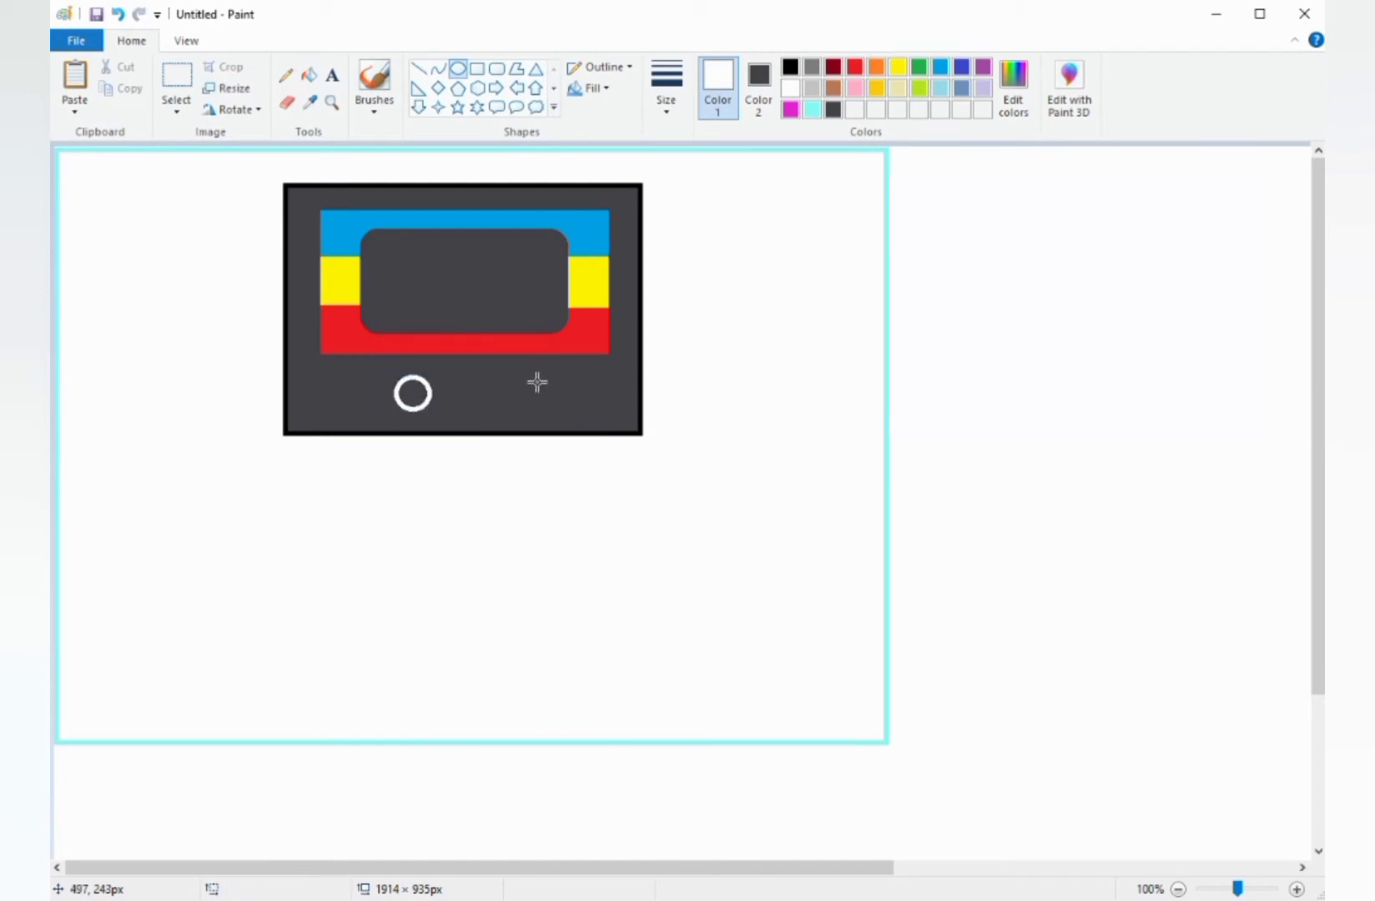
{"action": "left_click_drag", "start_coordinate": [523, 378], "coordinate": [548, 421]}
{"action": "mouse_move", "coordinate": [555, 411]}
{"action": "left_mouse_down"}
{"action": "mouse_move", "coordinate": [534, 400]}
{"action": "mouse_move", "coordinate": [551, 407]}
{"action": "left_mouse_up"}
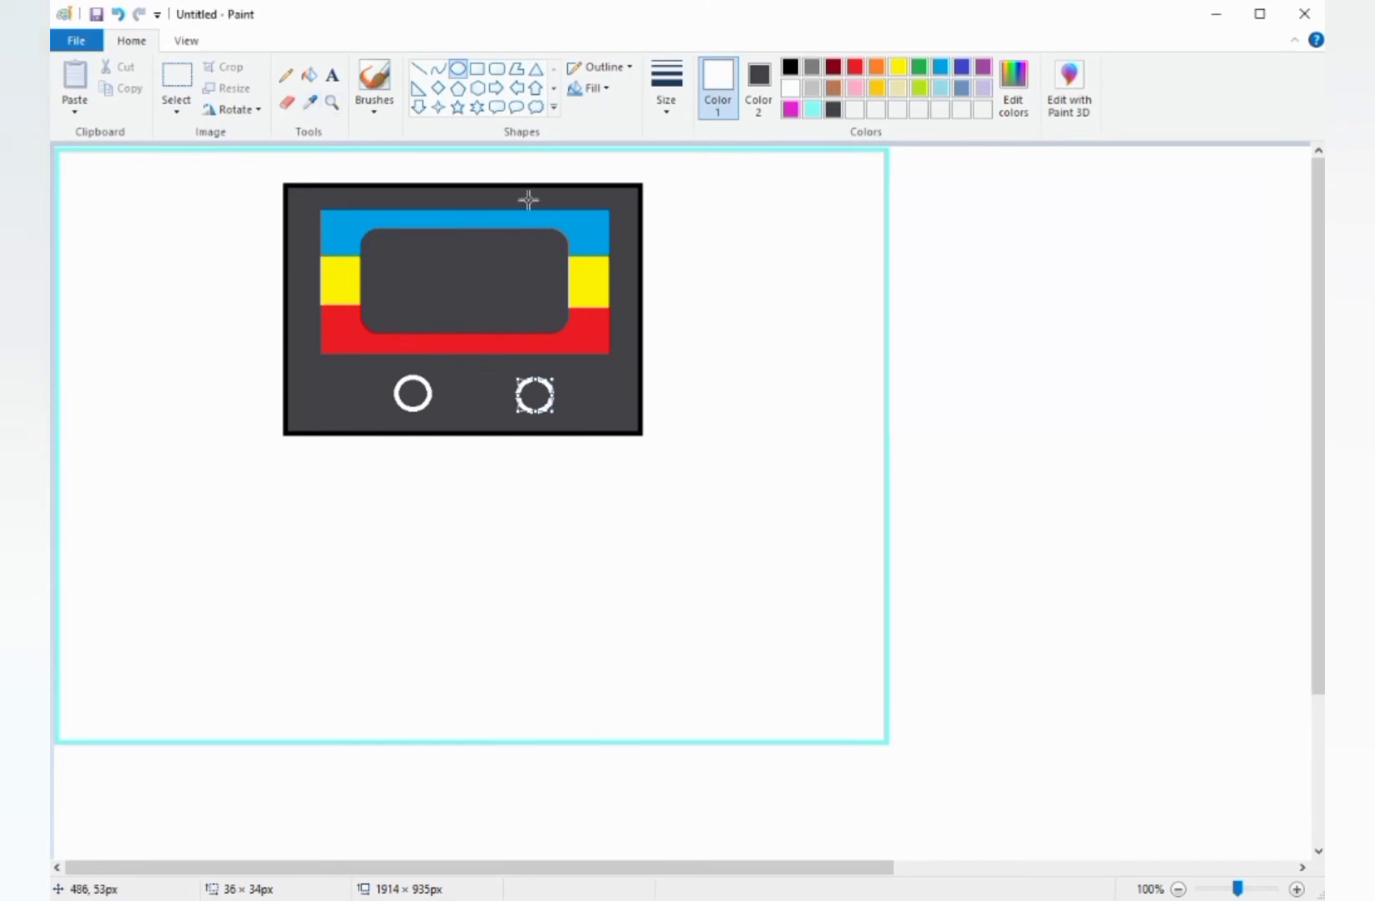
{"action": "left_click", "coordinate": [572, 393]}
{"action": "left_click_drag", "start_coordinate": [564, 401], "coordinate": [587, 424]}
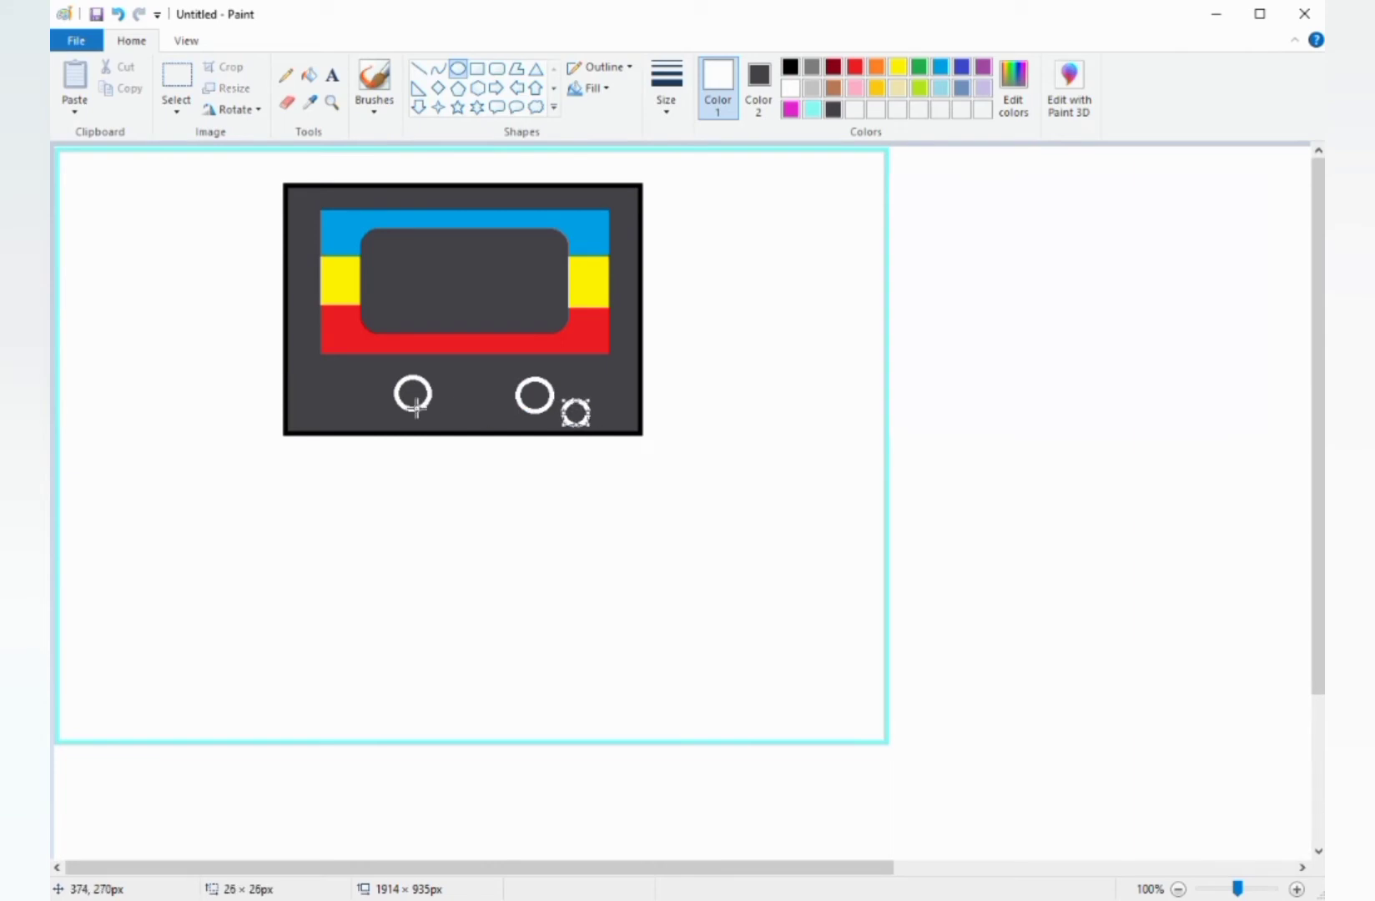
{"action": "mouse_move", "coordinate": [359, 410]}
{"action": "left_mouse_down"}
{"action": "mouse_move", "coordinate": [386, 431]}
{"action": "mouse_move", "coordinate": [377, 398]}
{"action": "mouse_move", "coordinate": [377, 438]}
{"action": "mouse_move", "coordinate": [389, 433]}
{"action": "mouse_move", "coordinate": [369, 390]}
{"action": "mouse_move", "coordinate": [356, 408]}
{"action": "left_mouse_up"}
{"action": "left_click", "coordinate": [369, 400]}
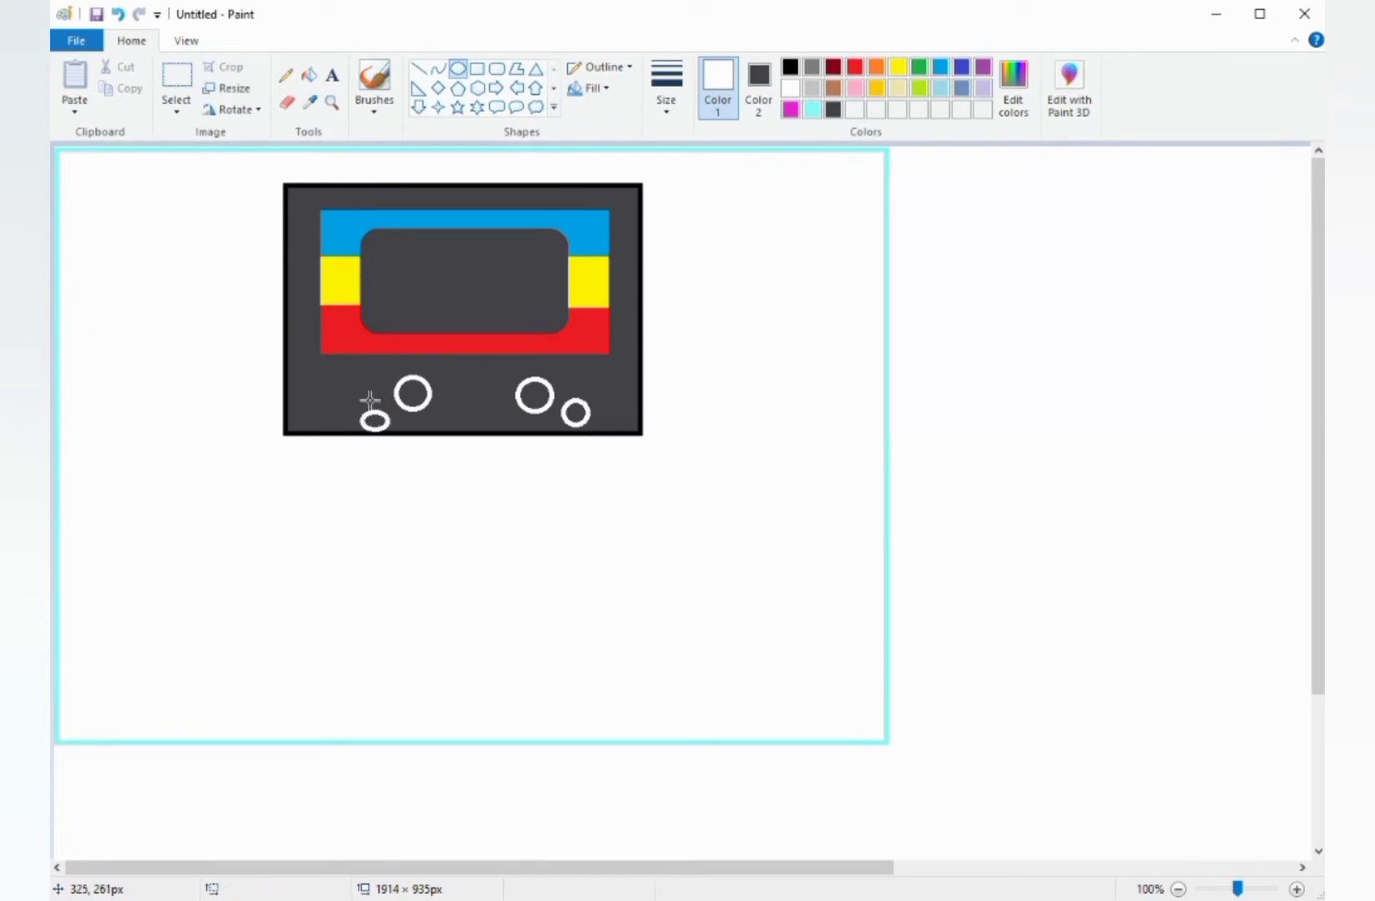
{"action": "left_click", "coordinate": [118, 14]}
- Draw a small white circle outline to the lower left of the left large circle, mirroring the small one on the right
{"action": "left_click_drag", "start_coordinate": [364, 407], "coordinate": [382, 423]}
{"action": "left_click_drag", "start_coordinate": [373, 424], "coordinate": [373, 419]}
{"action": "left_click_drag", "start_coordinate": [349, 423], "coordinate": [369, 395]}
{"action": "left_click", "coordinate": [547, 469]}
- Fill the four circles below the red band with white
{"action": "left_click", "coordinate": [308, 76]}
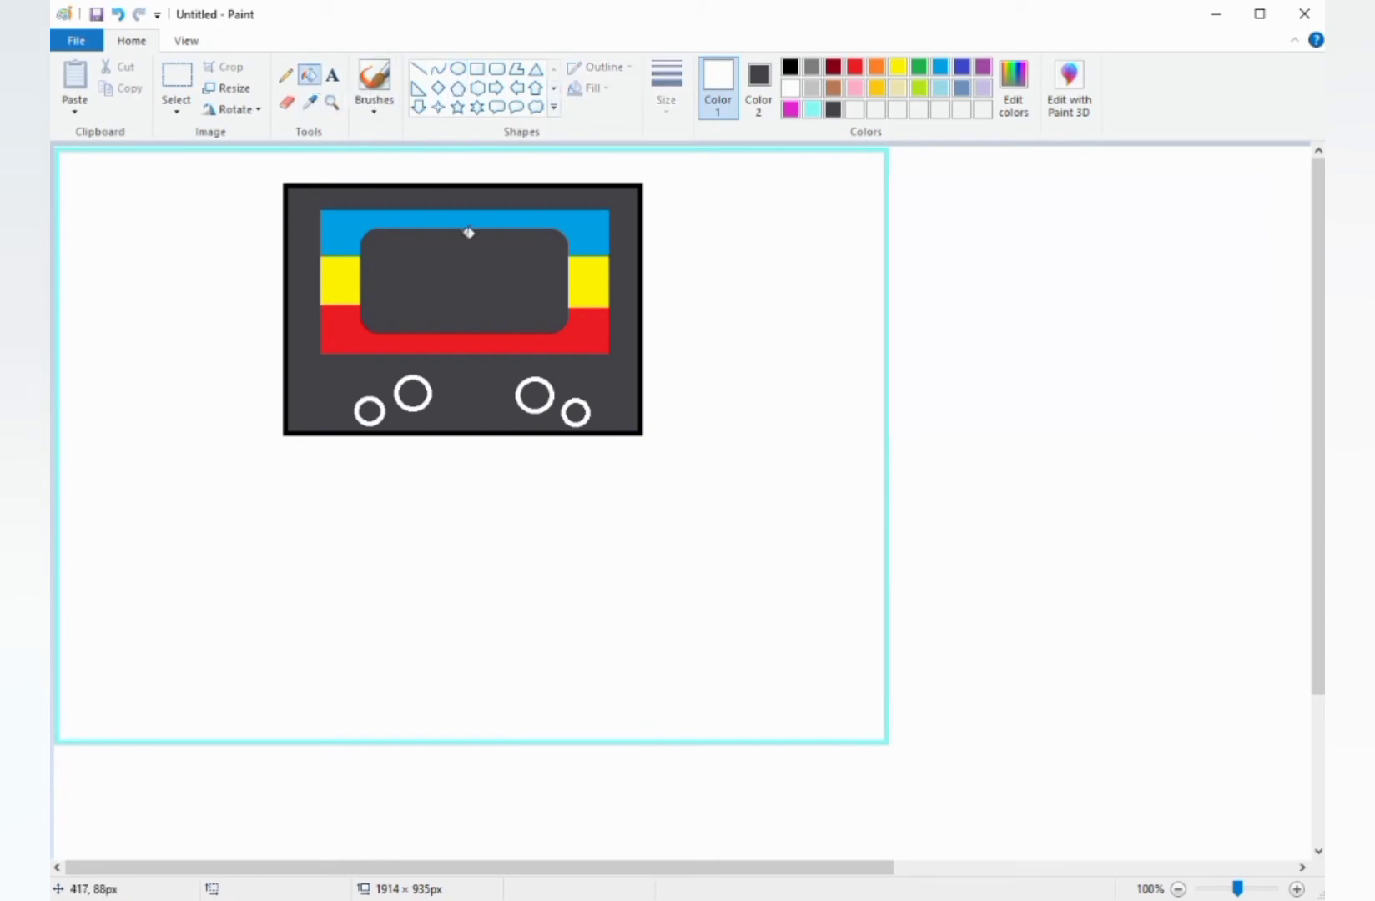
{"action": "left_click", "coordinate": [414, 392]}
{"action": "left_click", "coordinate": [546, 386]}
{"action": "left_click", "coordinate": [577, 407]}
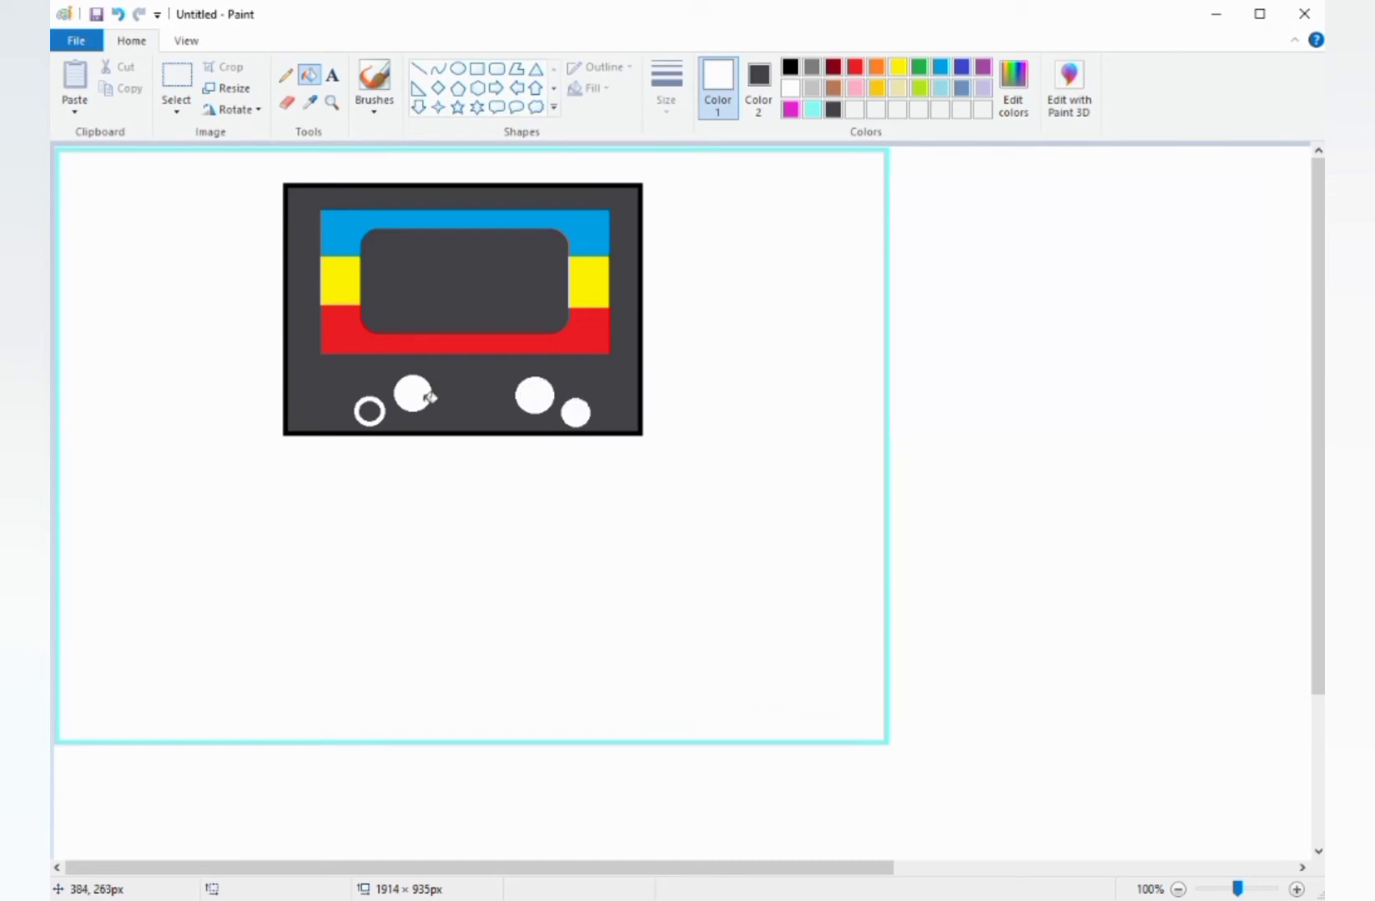
{"action": "left_click", "coordinate": [369, 408]}
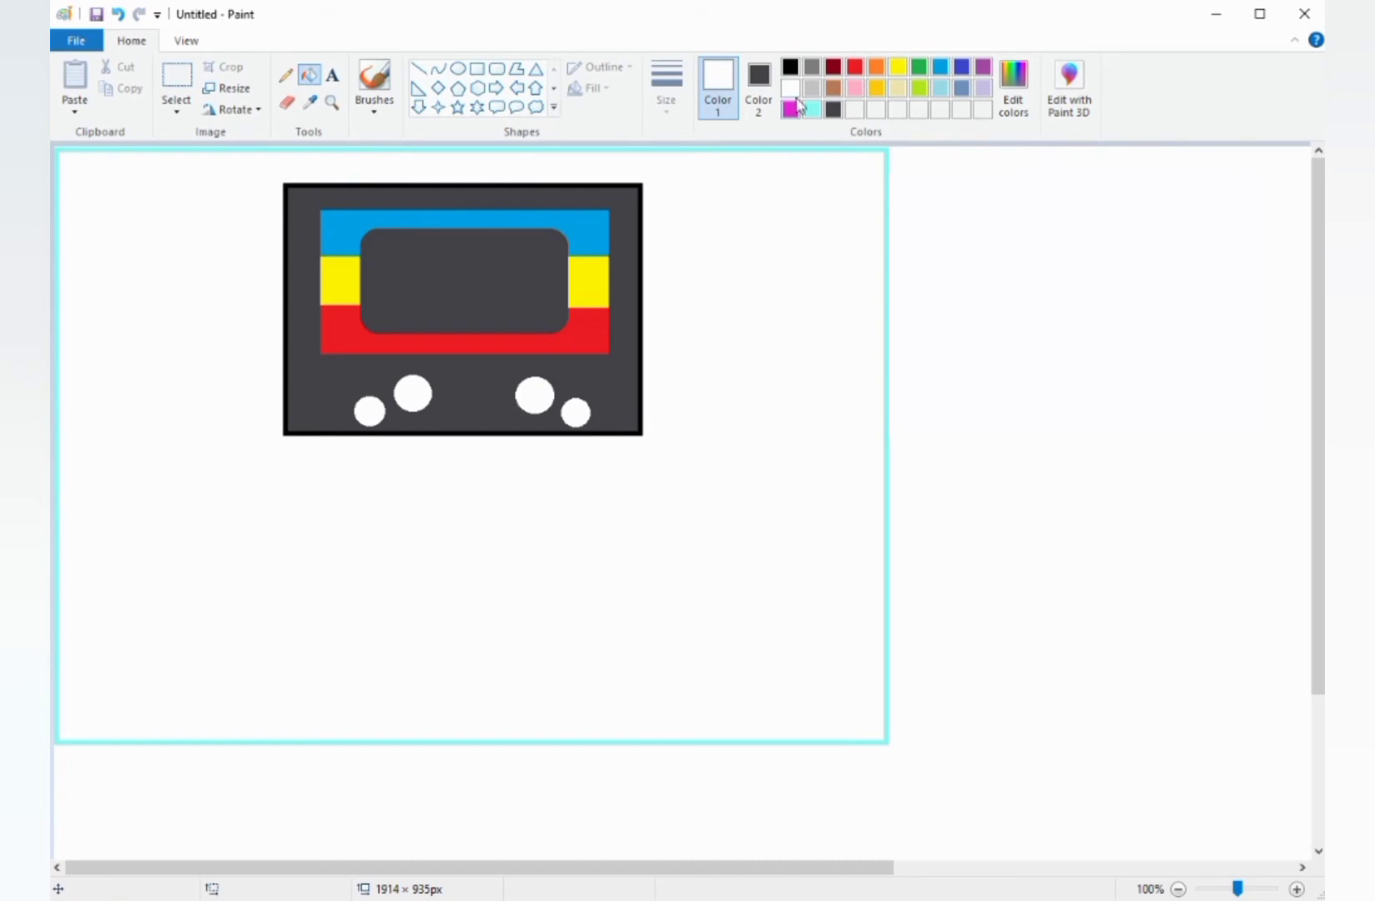
- Draw a white rectangle about 62 × 47 px in the centre of the dark rounded shape and fill it with white
{"action": "left_click", "coordinate": [477, 68]}
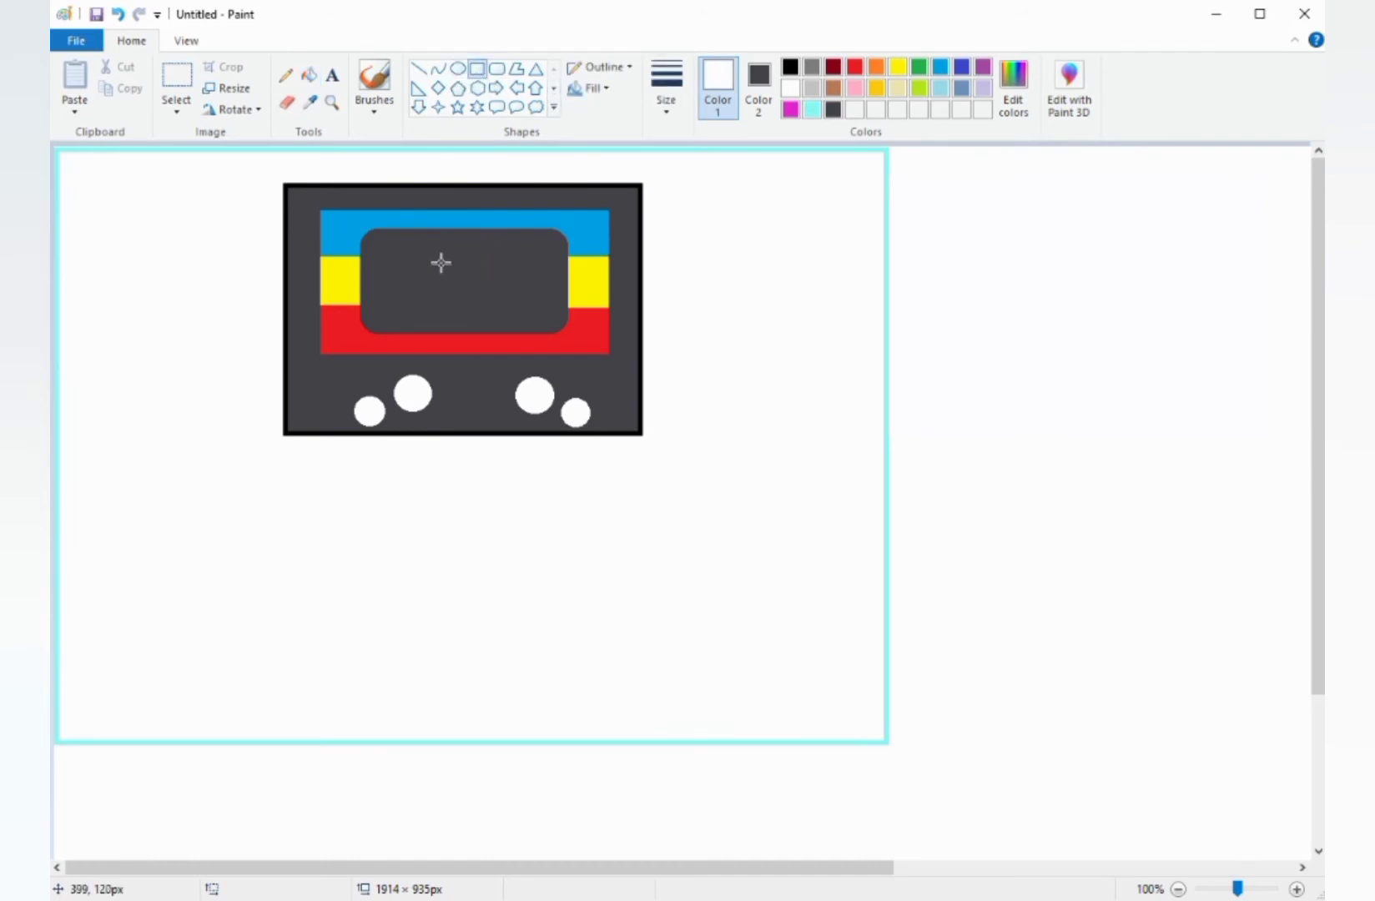
{"action": "left_click_drag", "start_coordinate": [432, 254], "coordinate": [474, 279]}
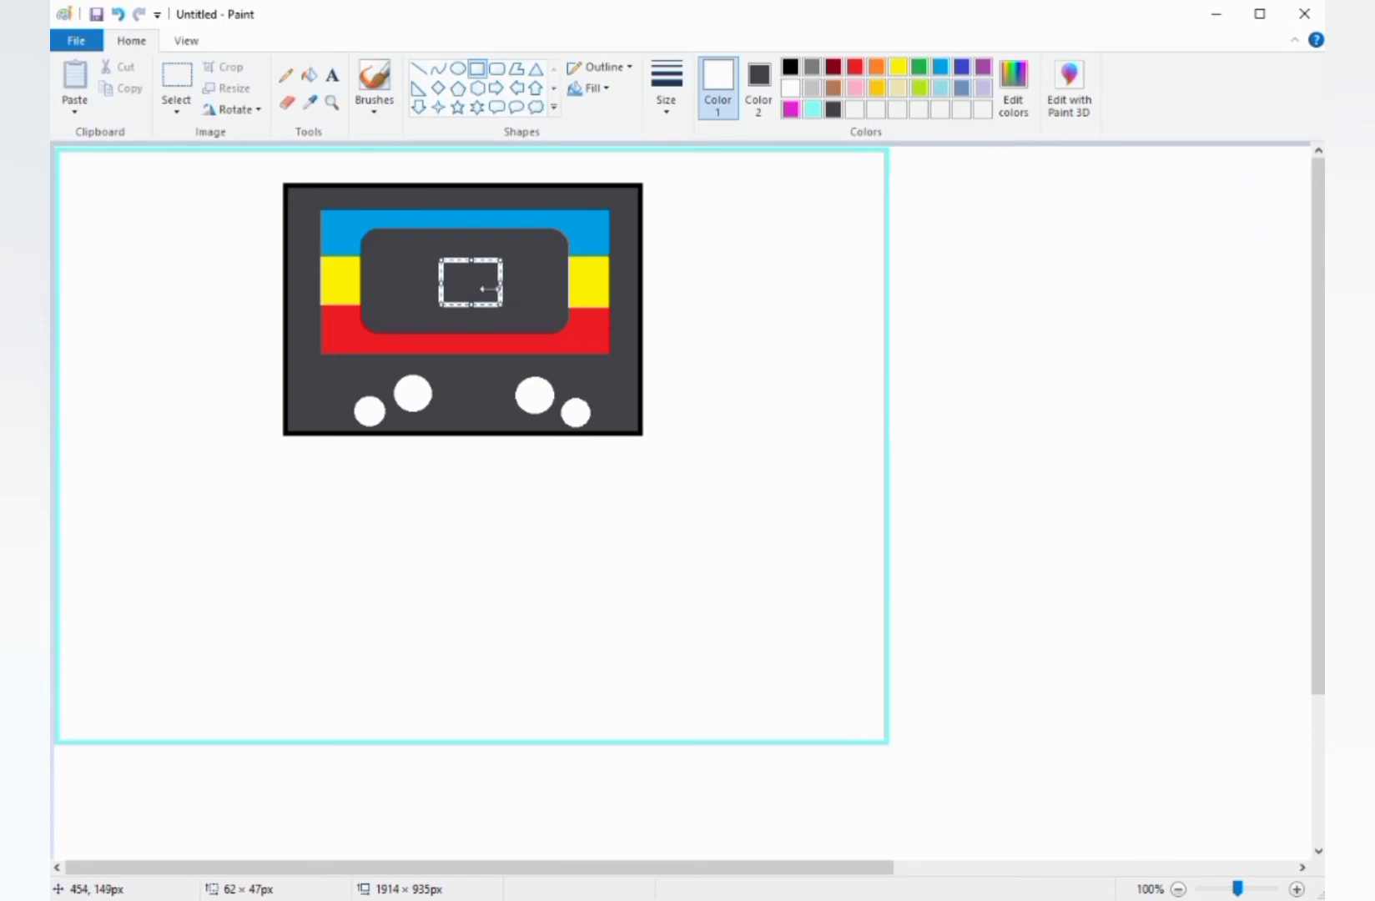
{"action": "left_click_drag", "start_coordinate": [475, 284], "coordinate": [472, 283]}
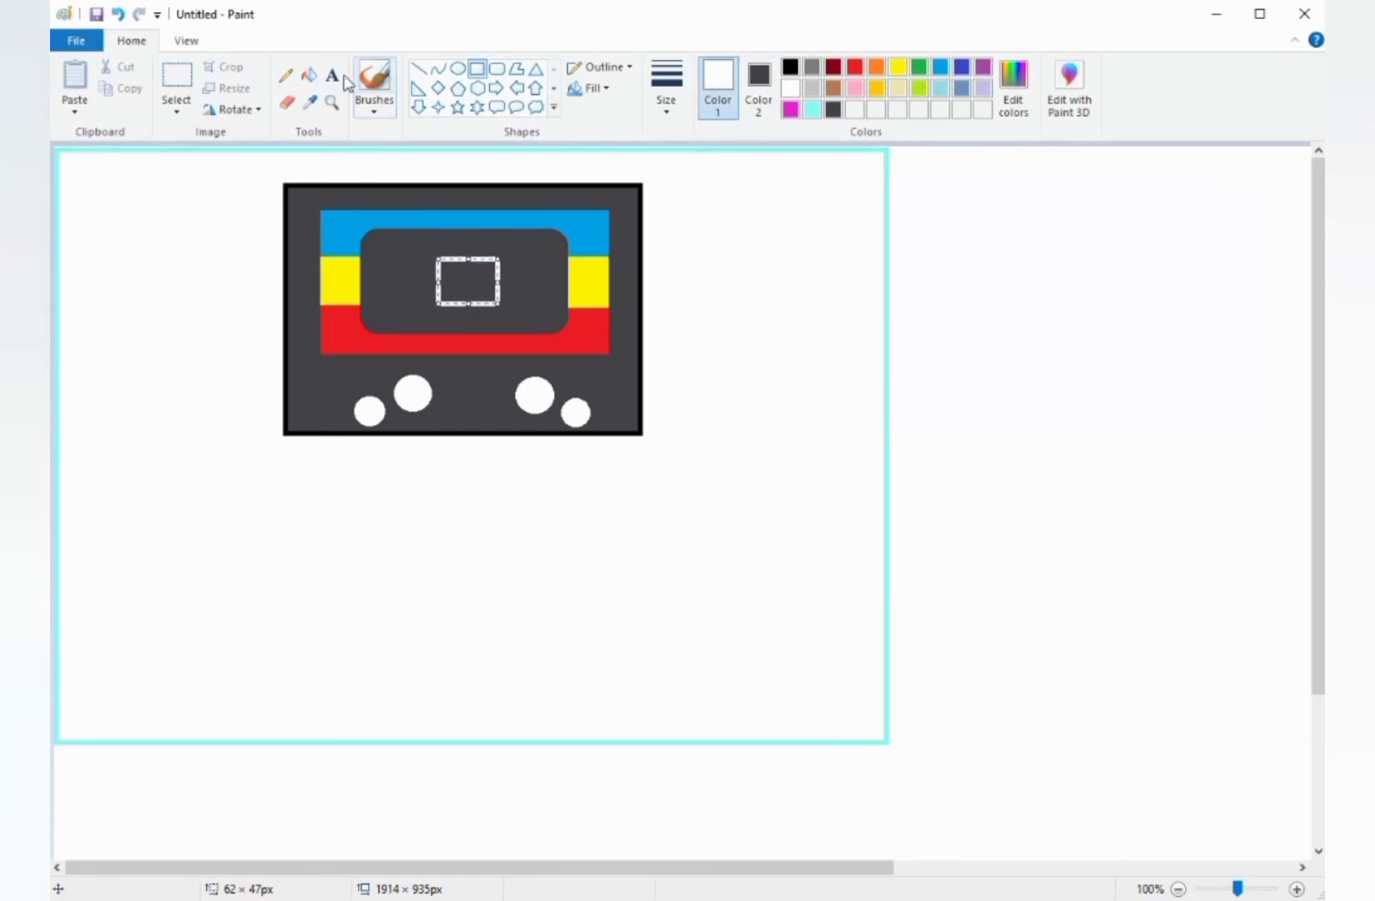
{"action": "left_click", "coordinate": [308, 75]}
{"action": "left_click", "coordinate": [472, 277]}
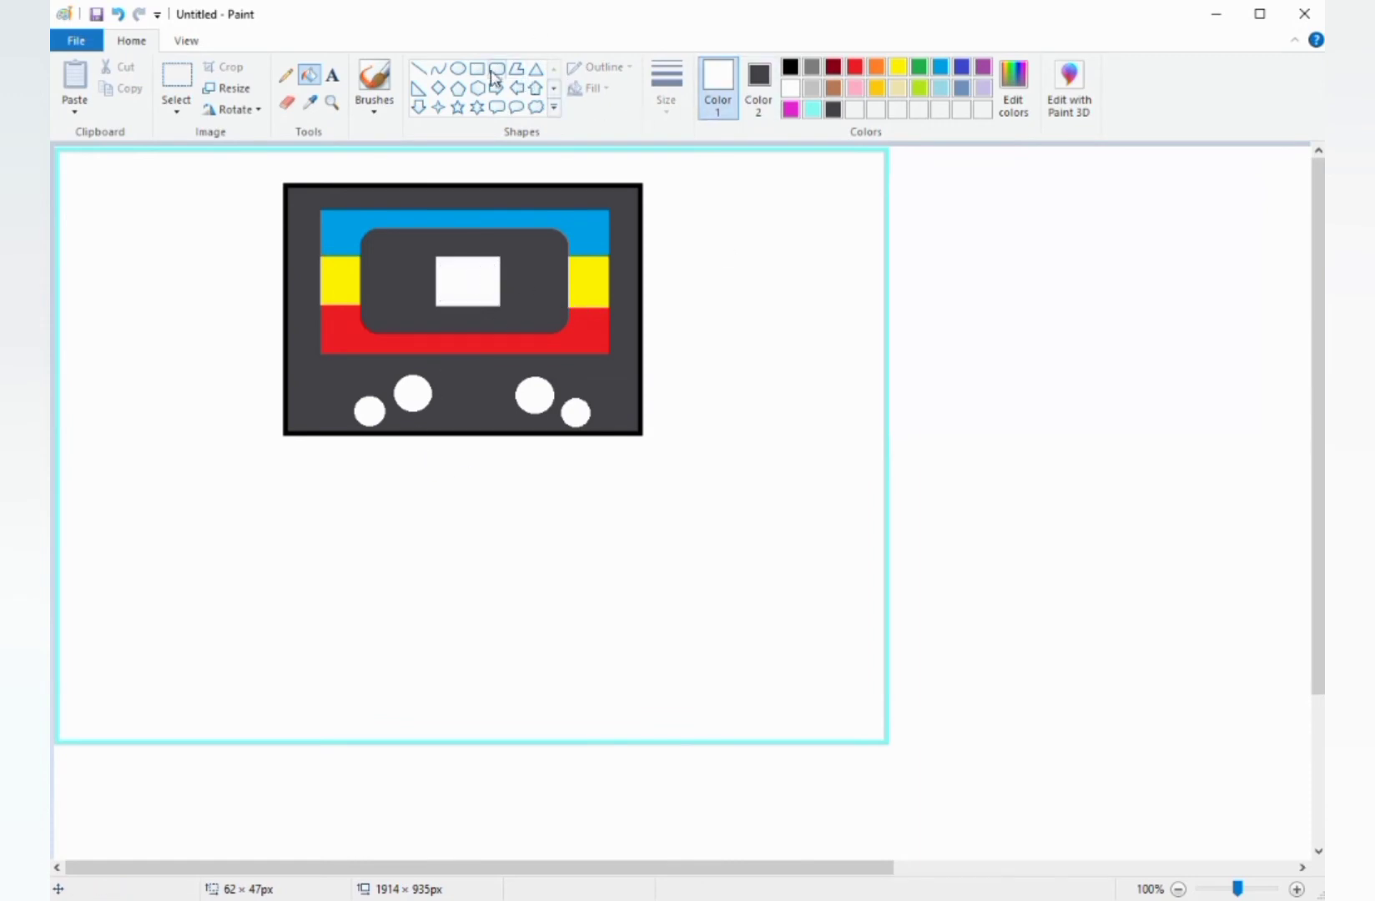
- Draw two white circles about 34 × 34 px on either side of the white rectangle and fill them with white
{"action": "left_click", "coordinate": [459, 73]}
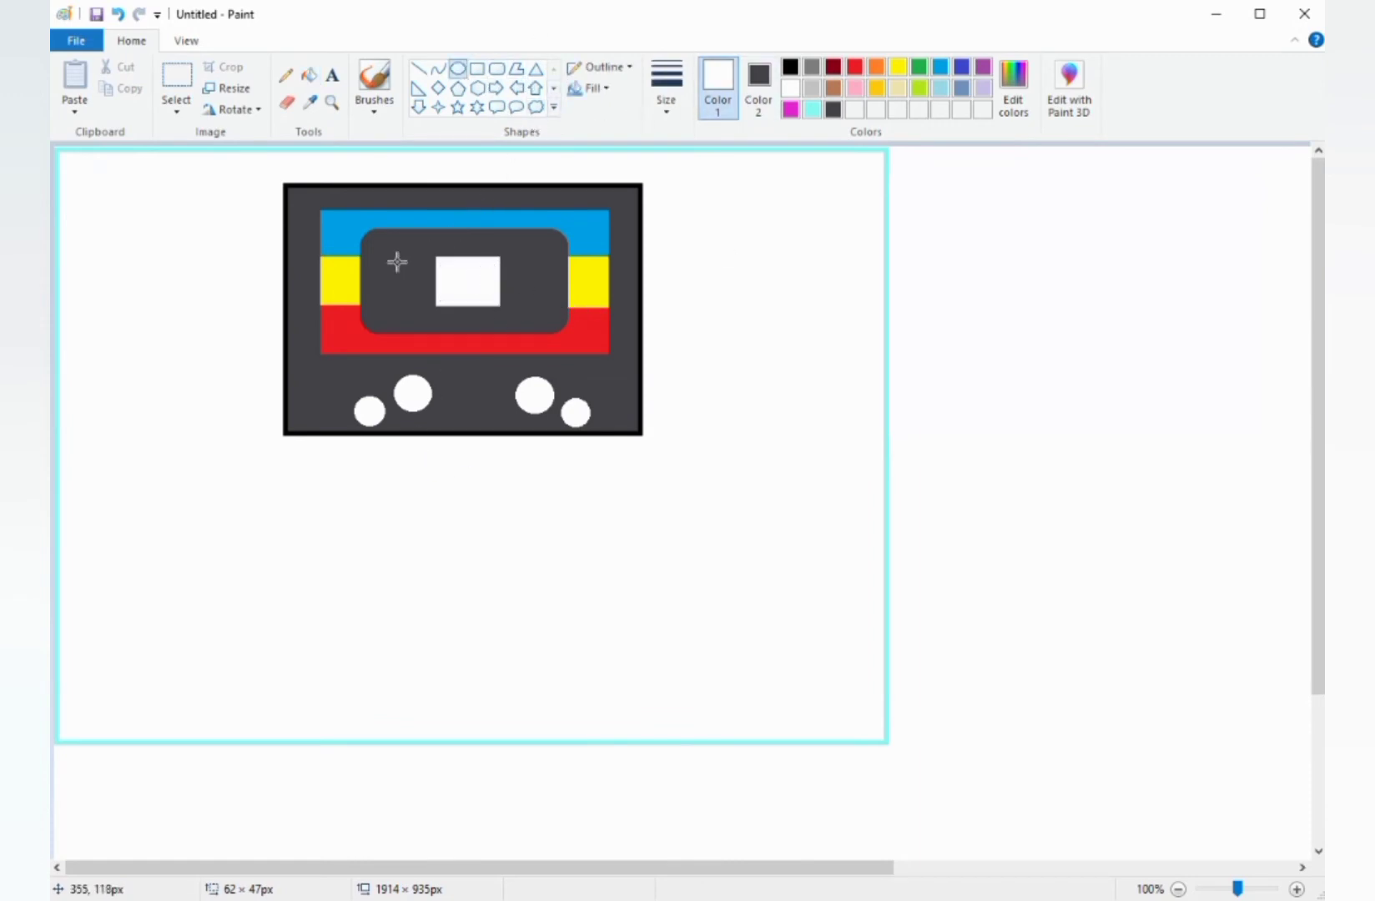
{"action": "left_click_drag", "start_coordinate": [377, 266], "coordinate": [406, 294]}
{"action": "left_click_drag", "start_coordinate": [524, 274], "coordinate": [555, 299]}
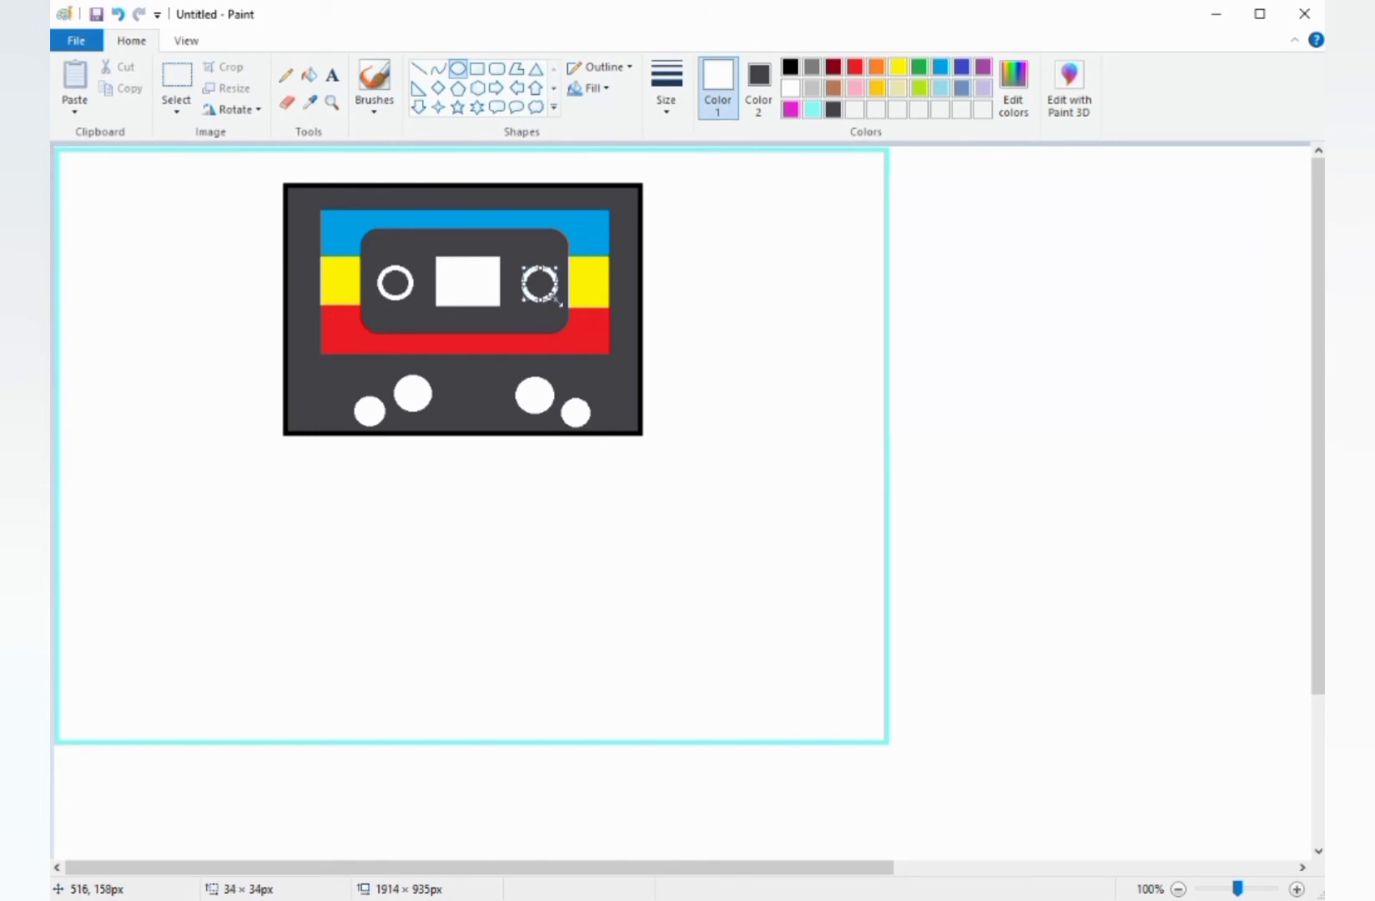
{"action": "left_click", "coordinate": [695, 360]}
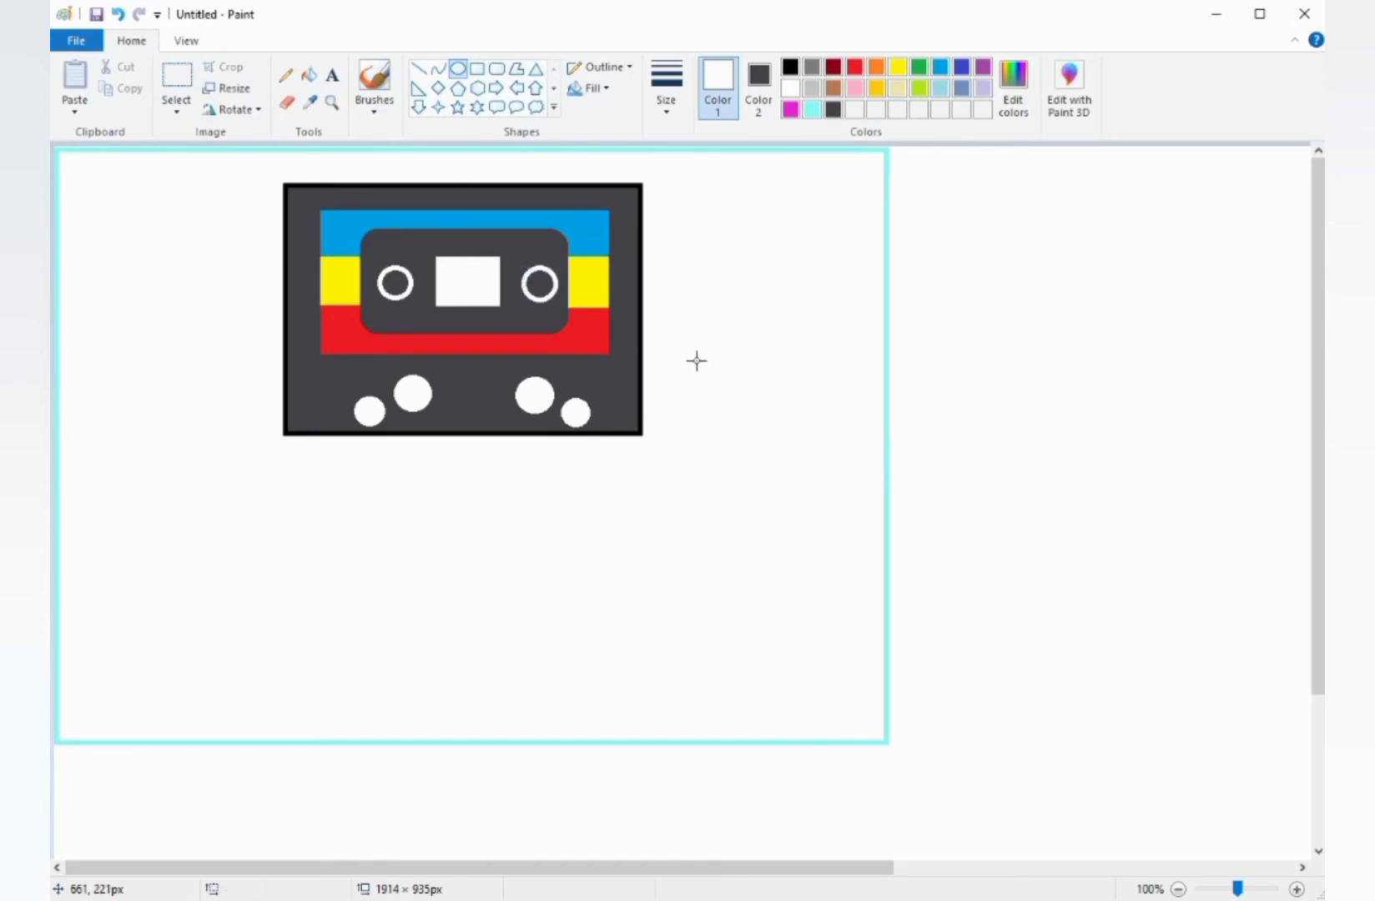
{"action": "left_click", "coordinate": [309, 75]}
{"action": "left_click", "coordinate": [396, 284]}
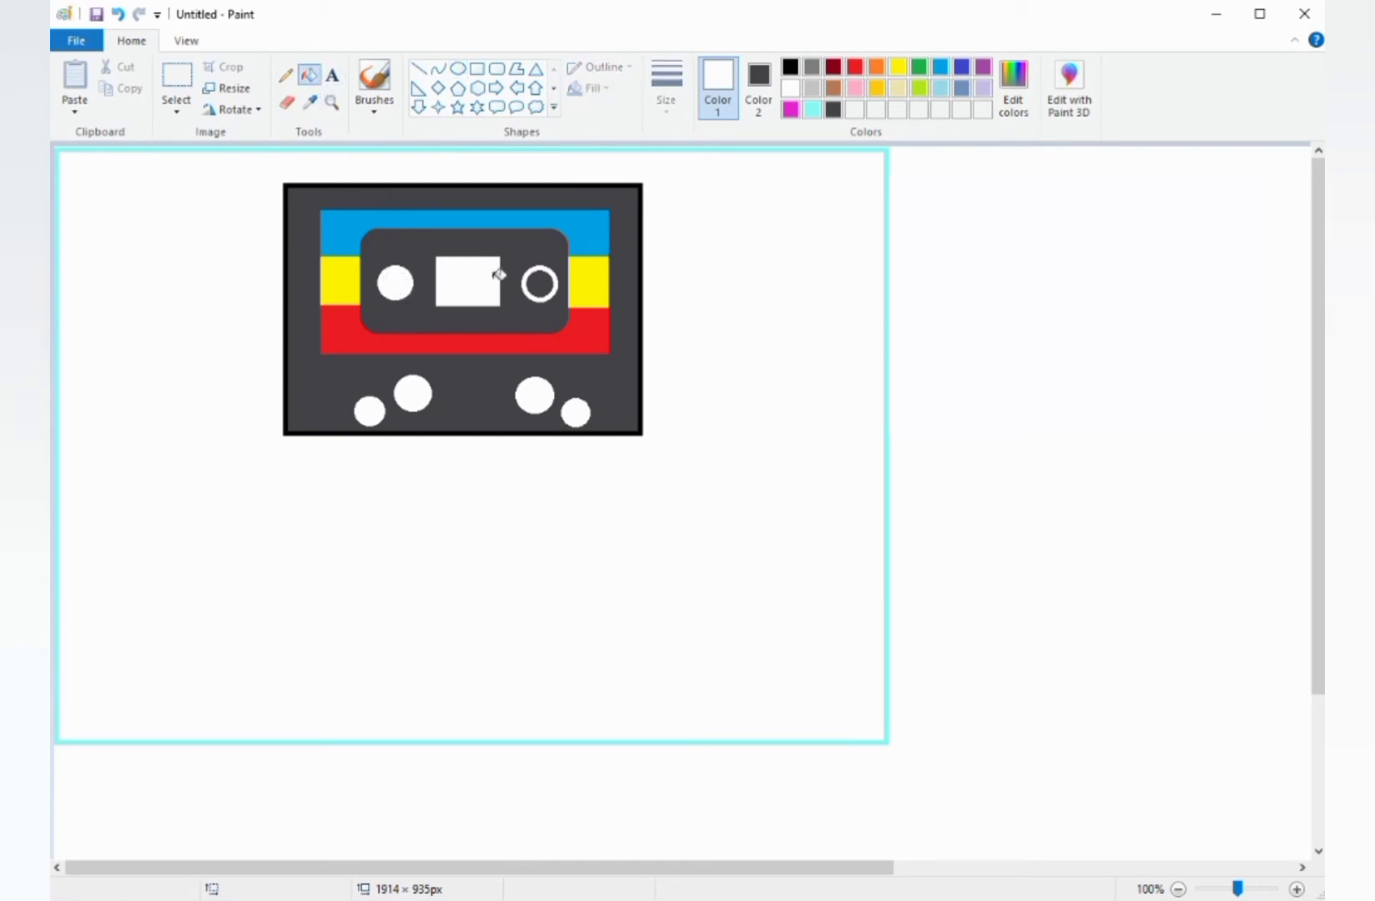
{"action": "left_click", "coordinate": [541, 285]}
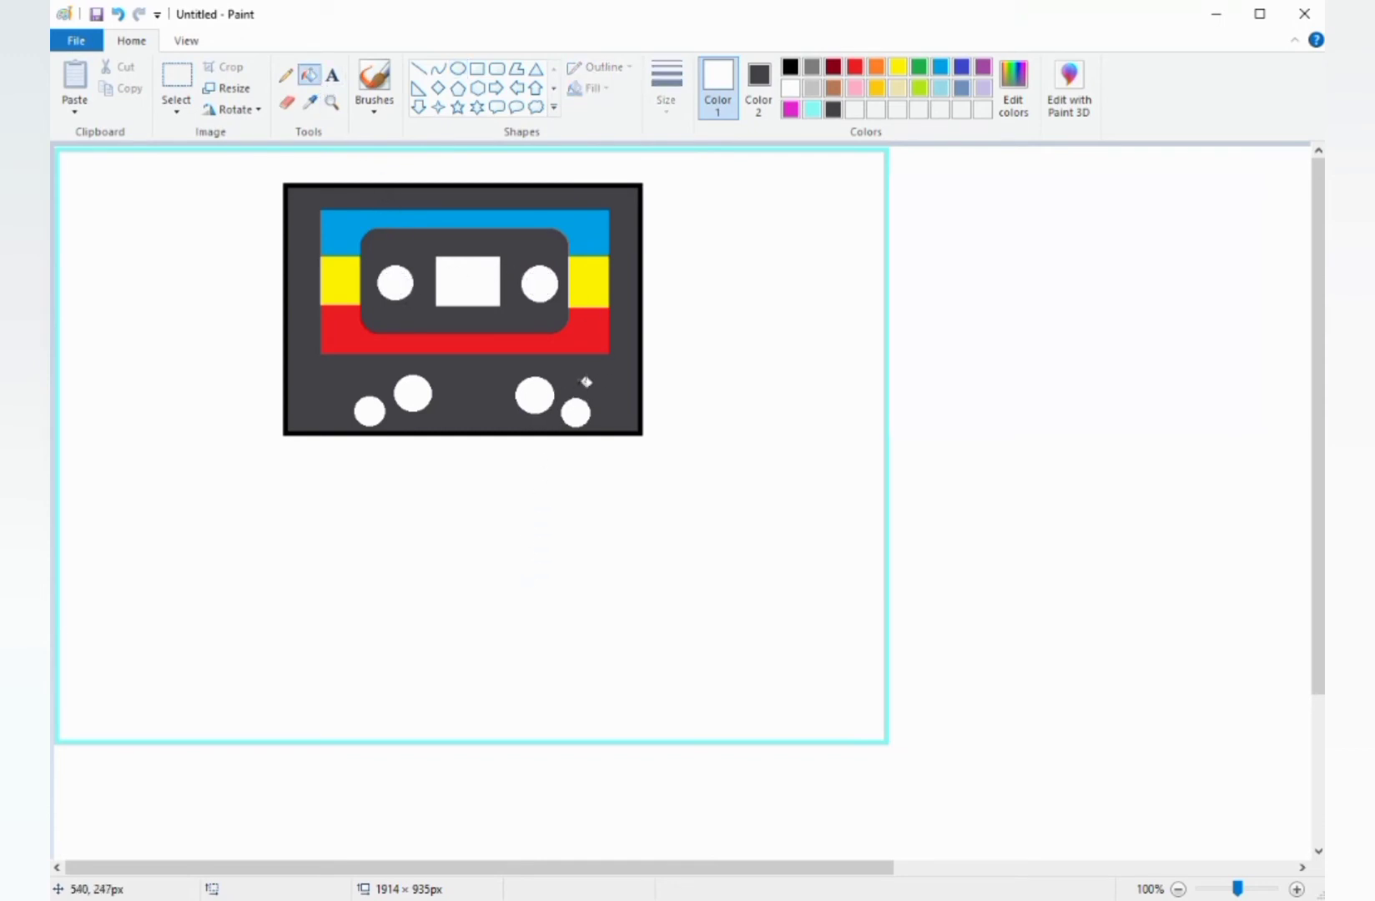
- Start an empty text box below the cassette and set the text colour to black
{"action": "left_click", "coordinate": [332, 75]}
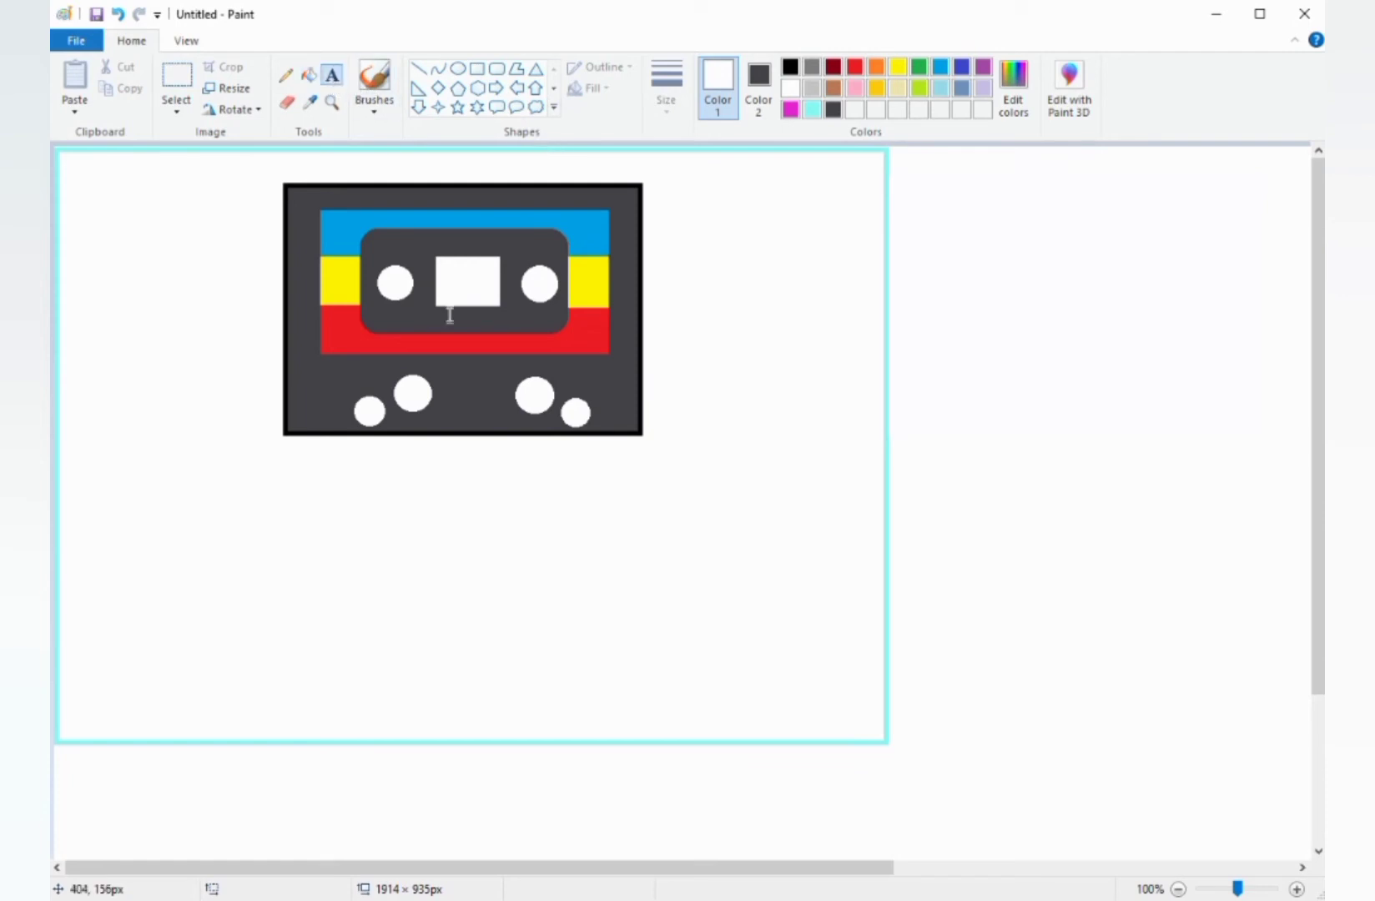
{"action": "left_click", "coordinate": [436, 481]}
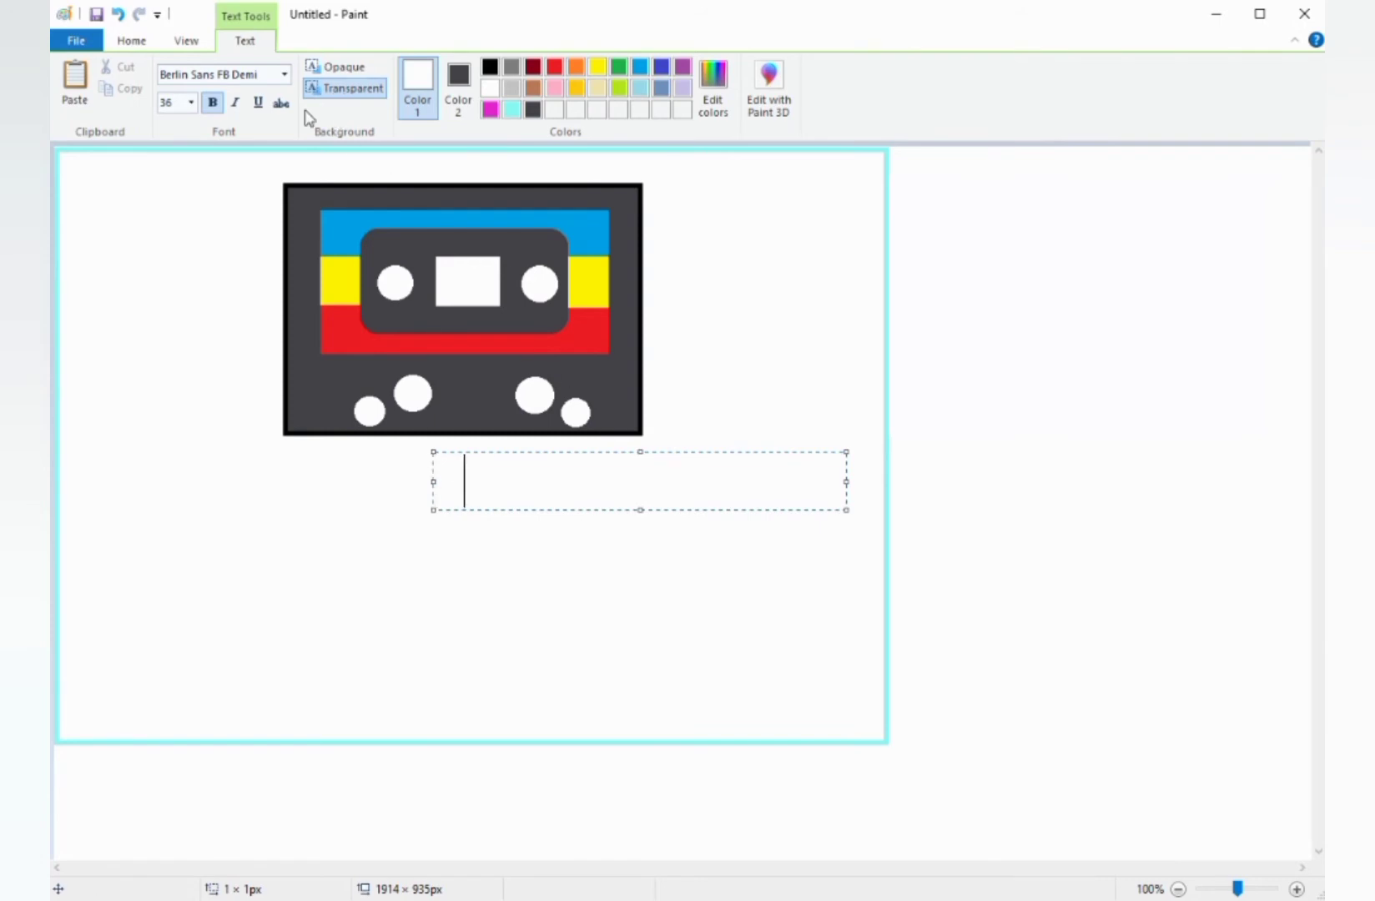
{"action": "type", "text": "MIX"}
{"action": "key", "text": "BackSpace"}
{"action": "key", "text": "BackSpace"}
{"action": "left_click", "coordinate": [480, 80]}
{"action": "left_click", "coordinate": [417, 79]}
{"action": "left_click", "coordinate": [489, 66]}
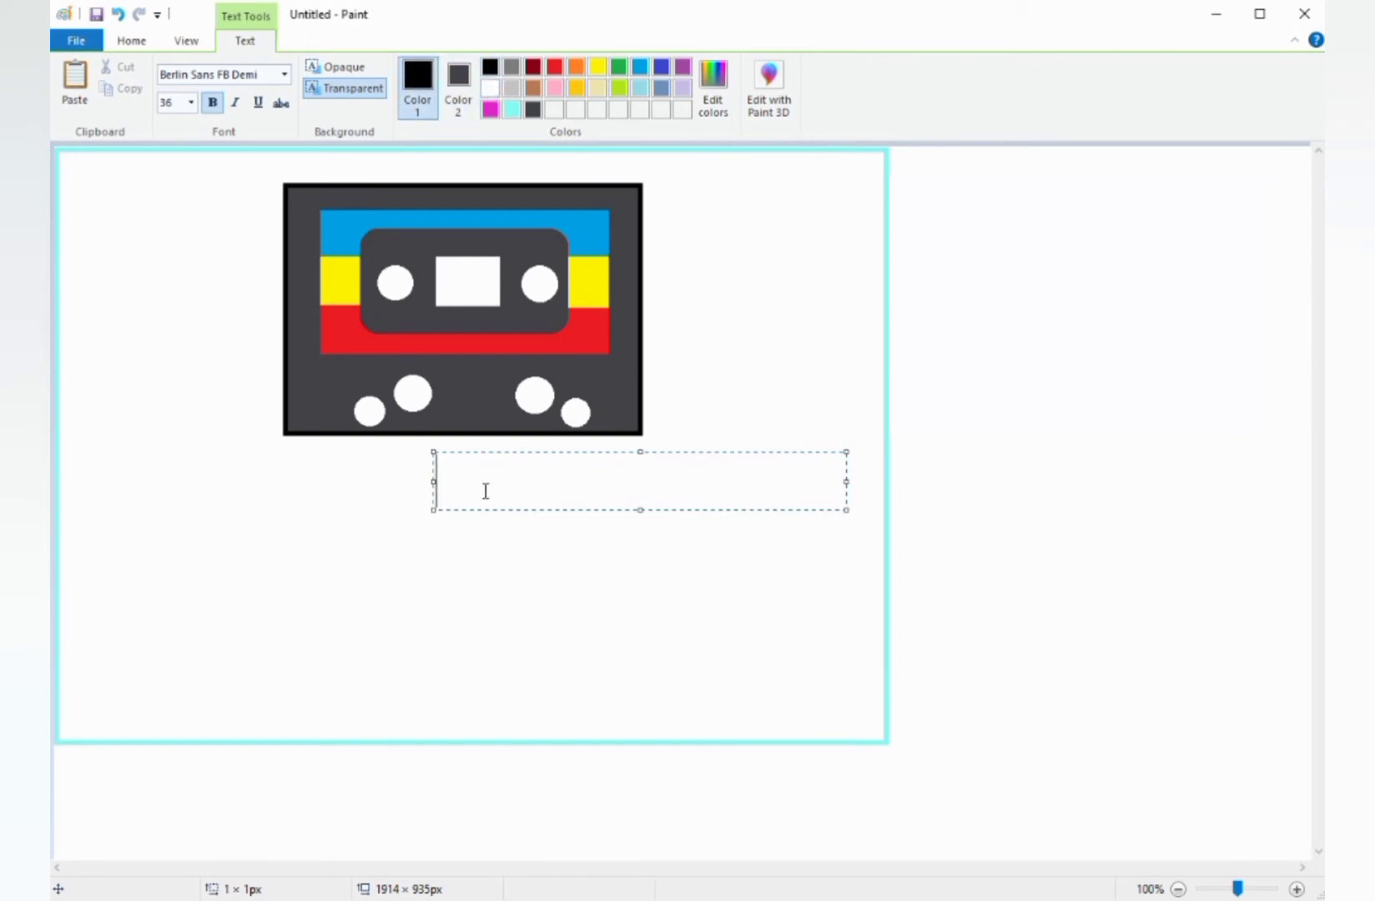
- Enter "PODCAST AND CHILL" below the cassette, with "WITH MACG" on a new line
{"action": "type", "text": "P"}
{"action": "key", "text": "BackSpace"}
{"action": "type", "text": "POD"}
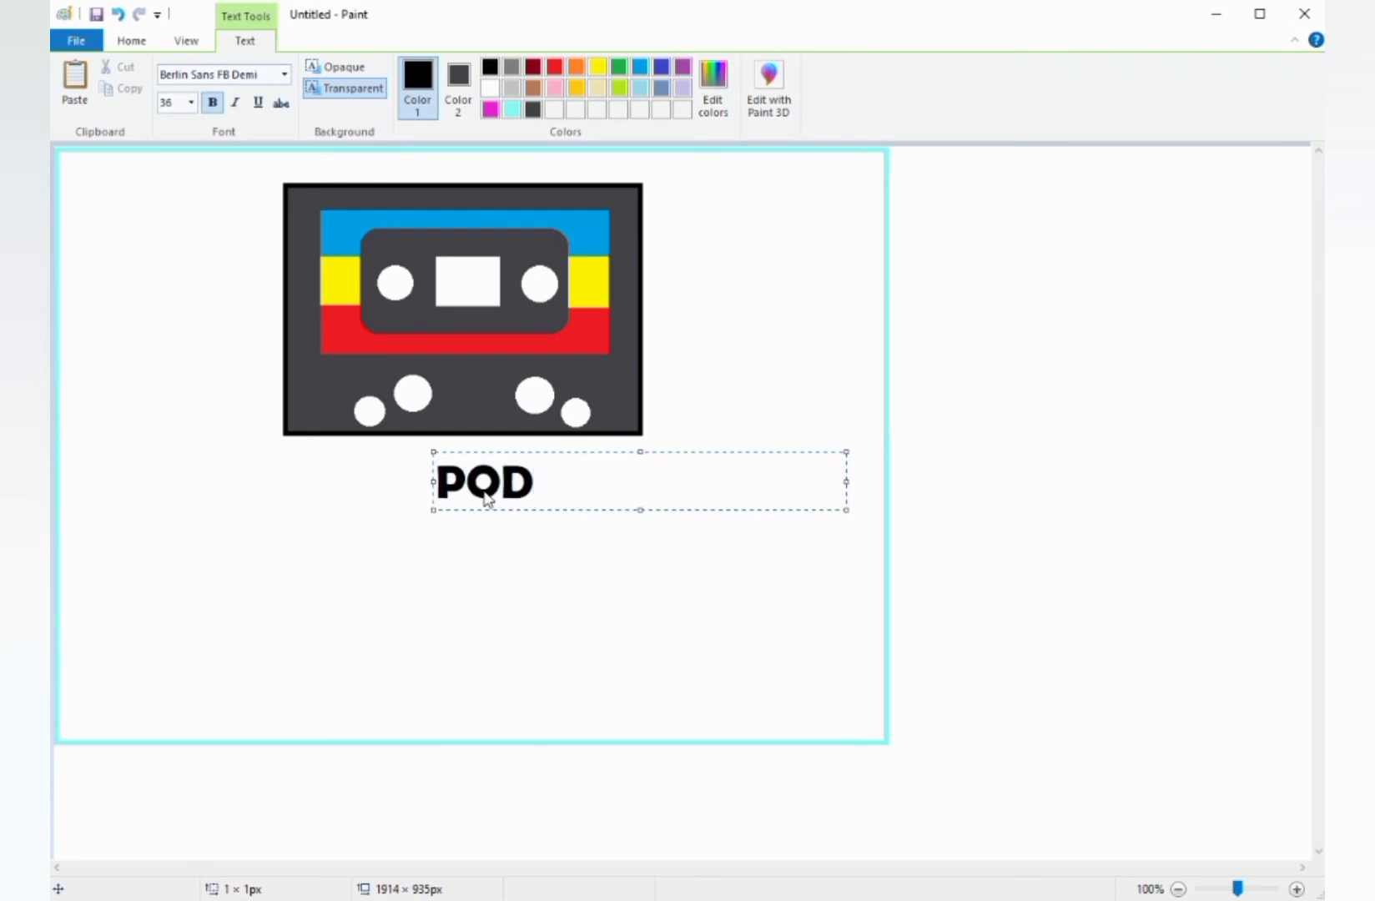
{"action": "type", "text": "CAST "}
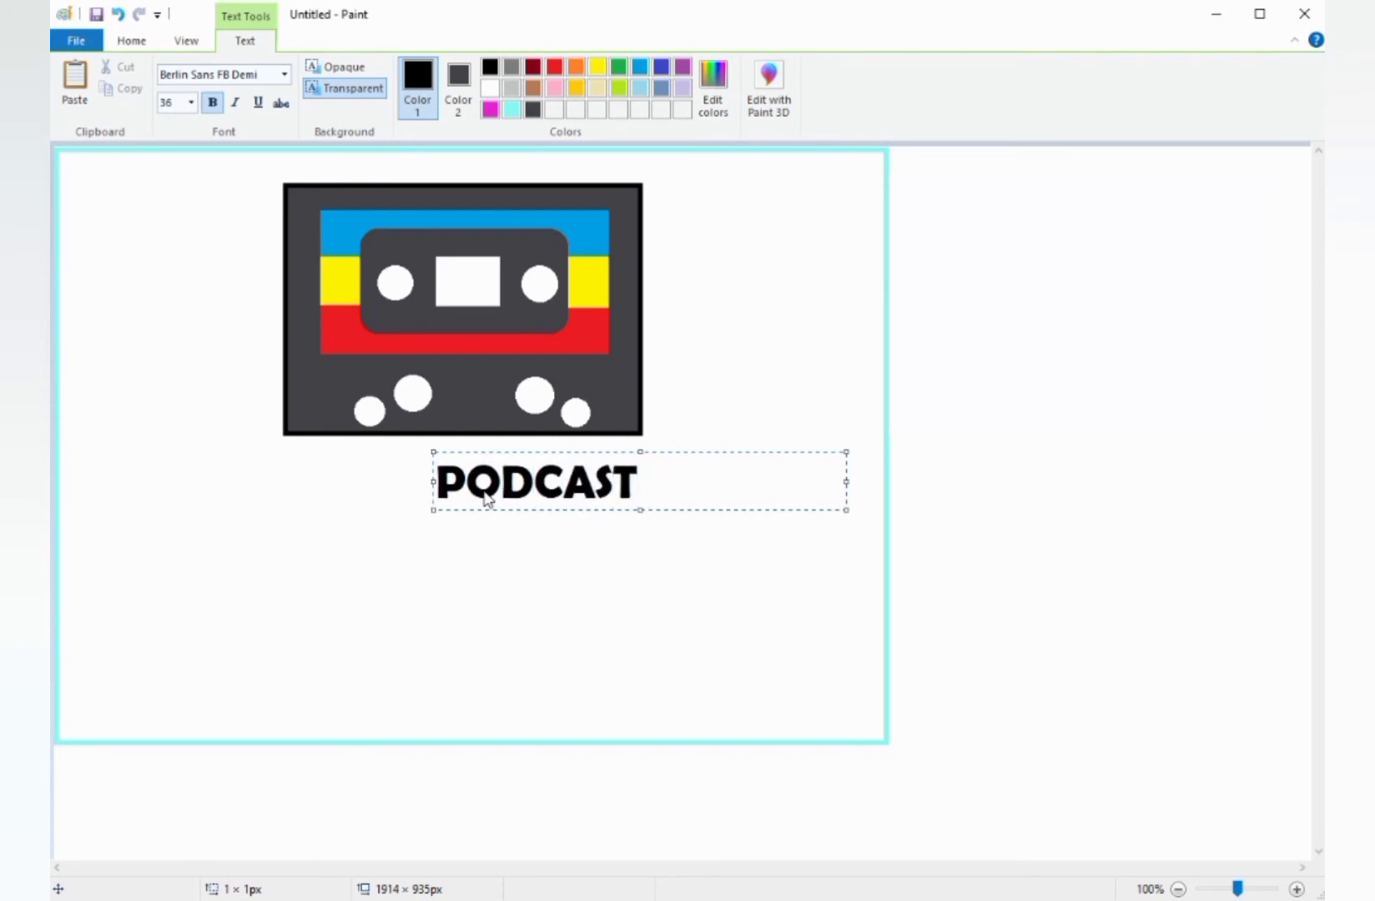
{"action": "type", "text": "AND CHI"}
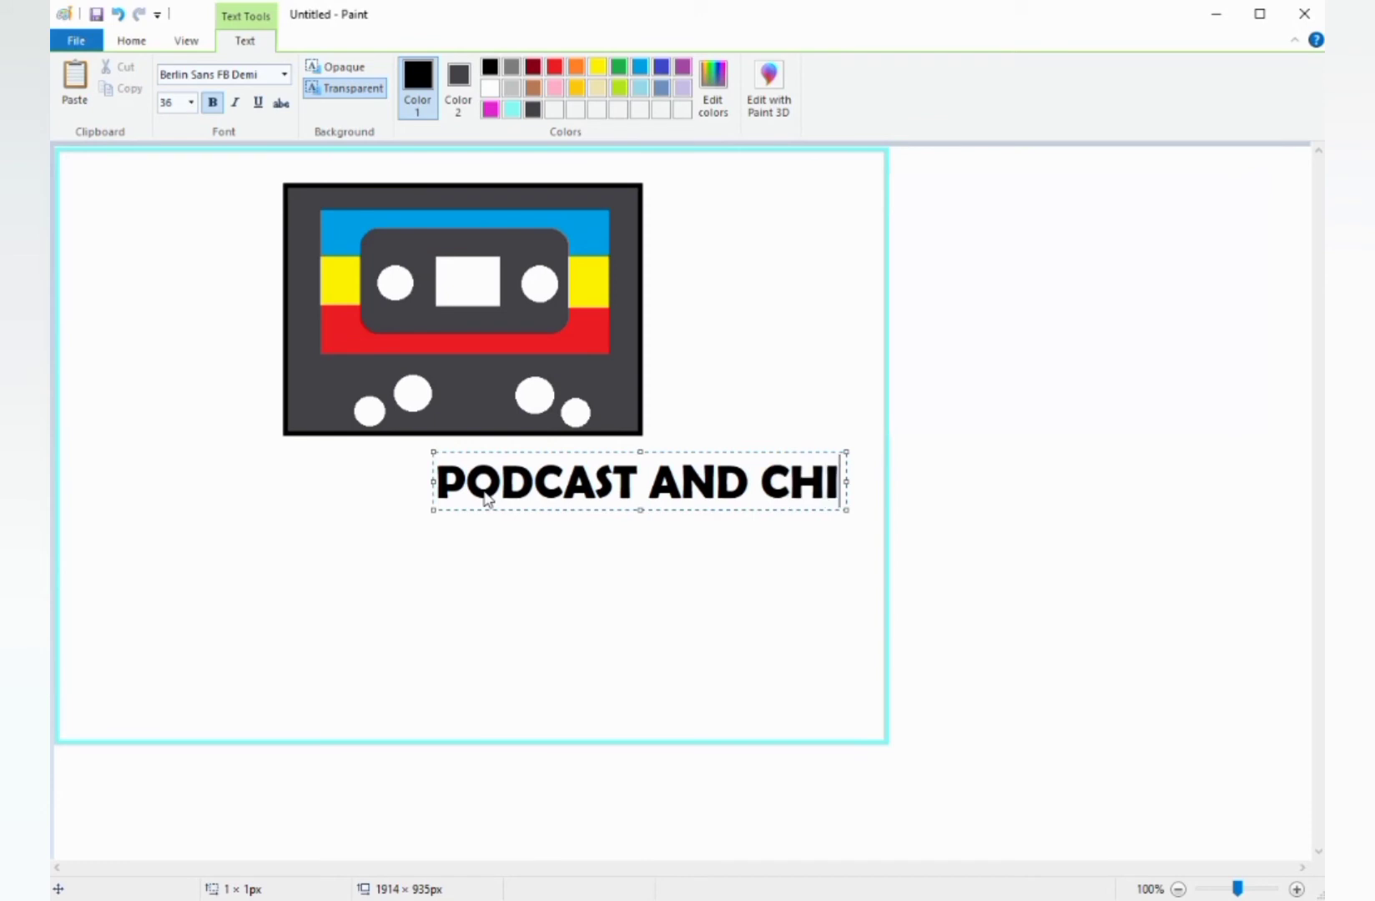
{"action": "type", "text": "LL"}
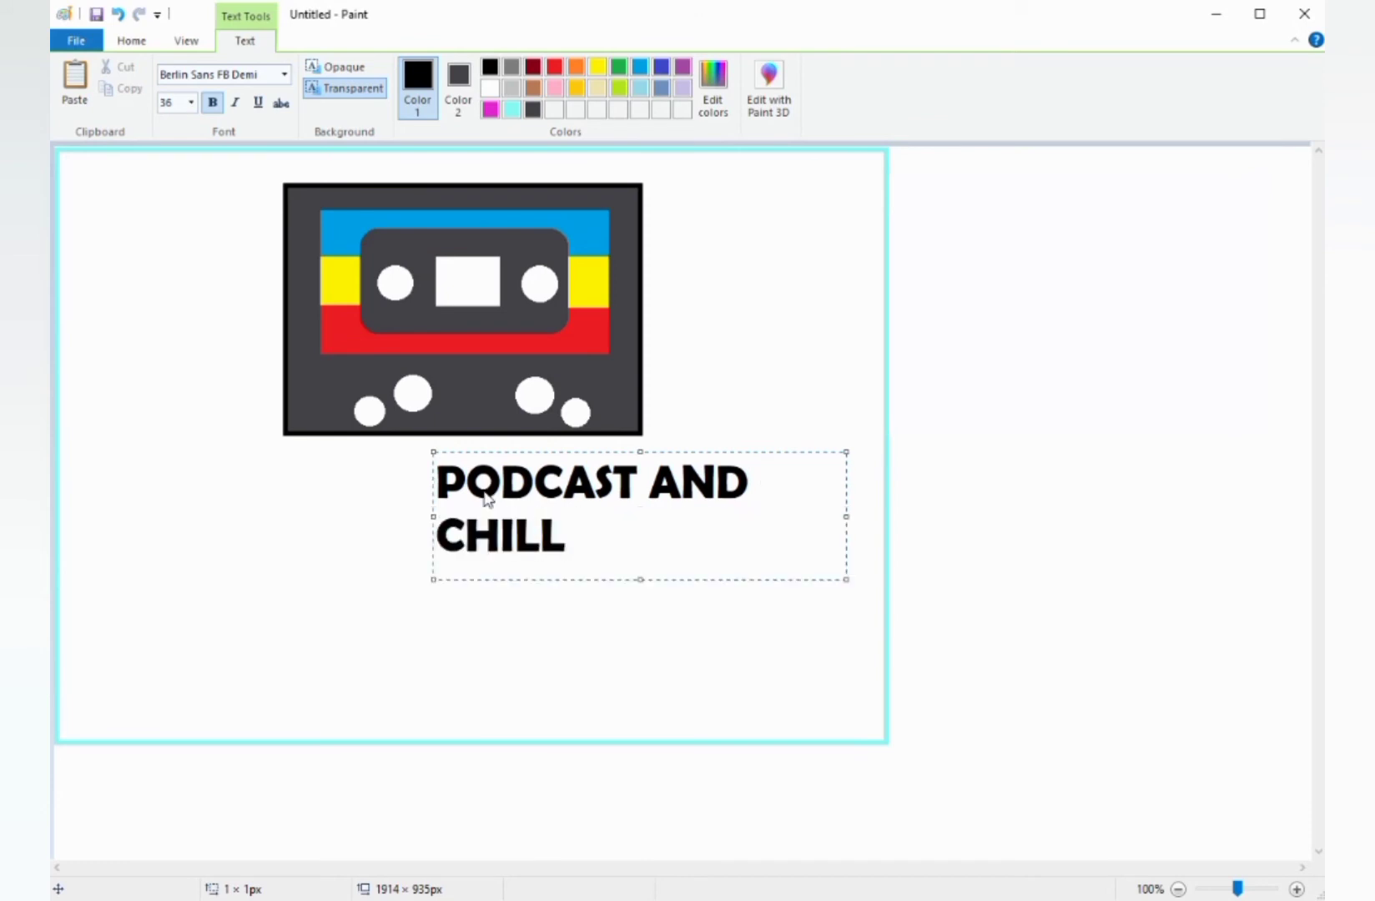
{"action": "key", "text": "Return"}
{"action": "type", "text": "WIT"}
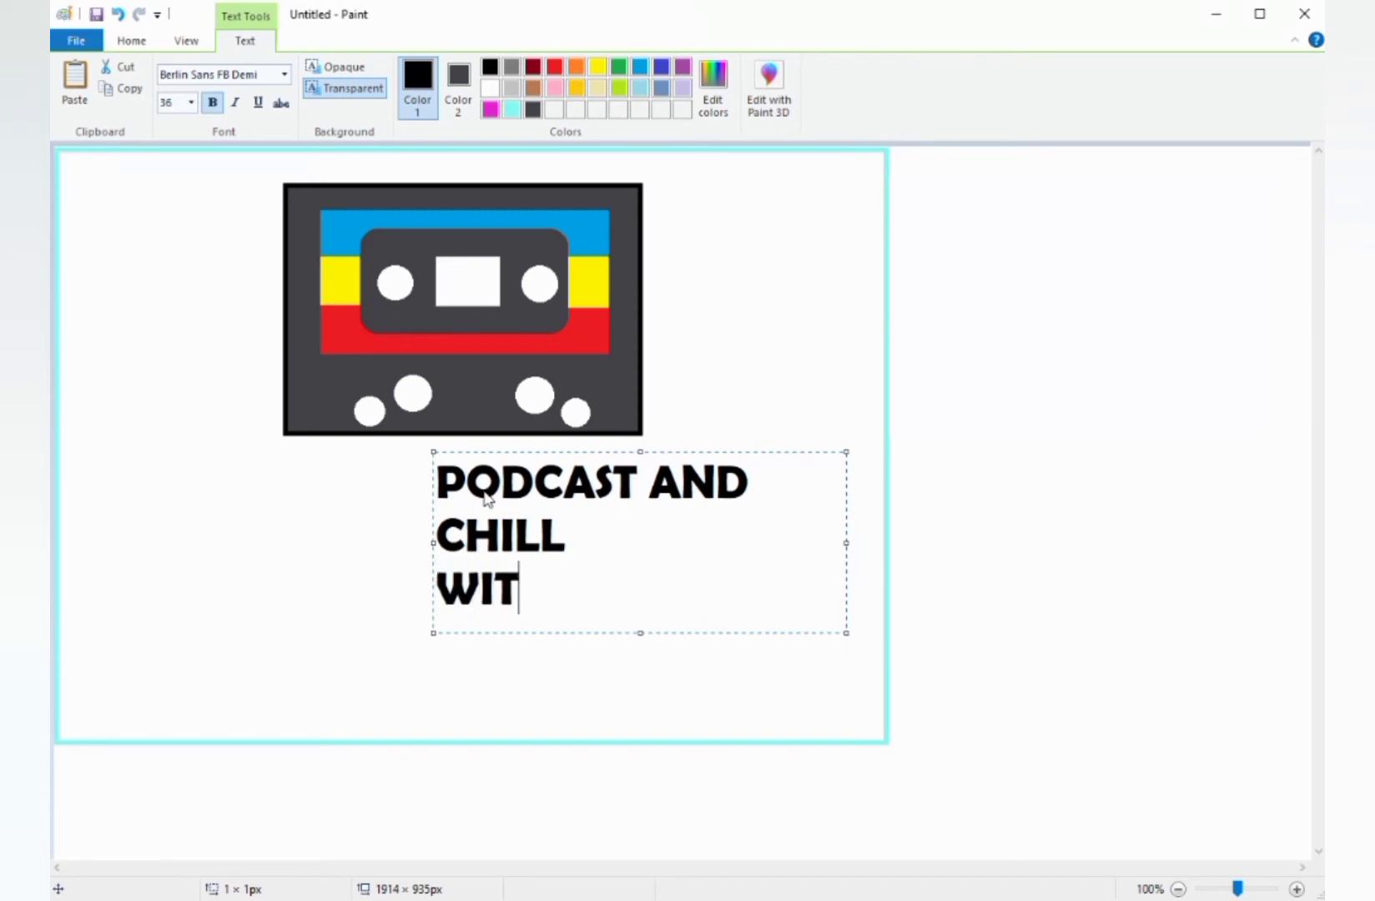
{"action": "type", "text": "H MACG"}
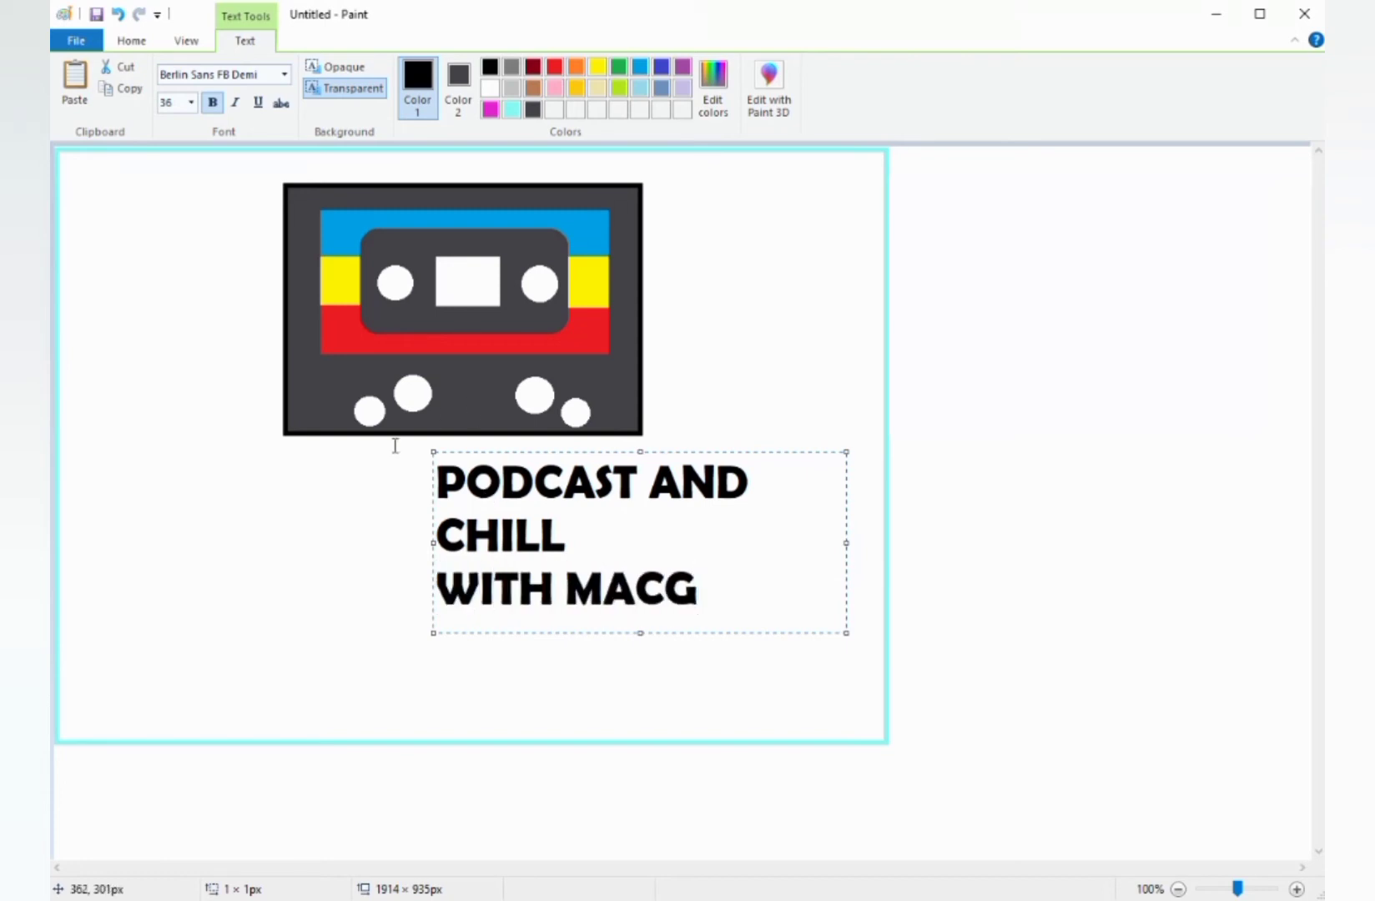
- Try to move the text block to the left beneath the cassette, and undo the text entry
{"action": "left_click_drag", "start_coordinate": [430, 540], "coordinate": [312, 498]}
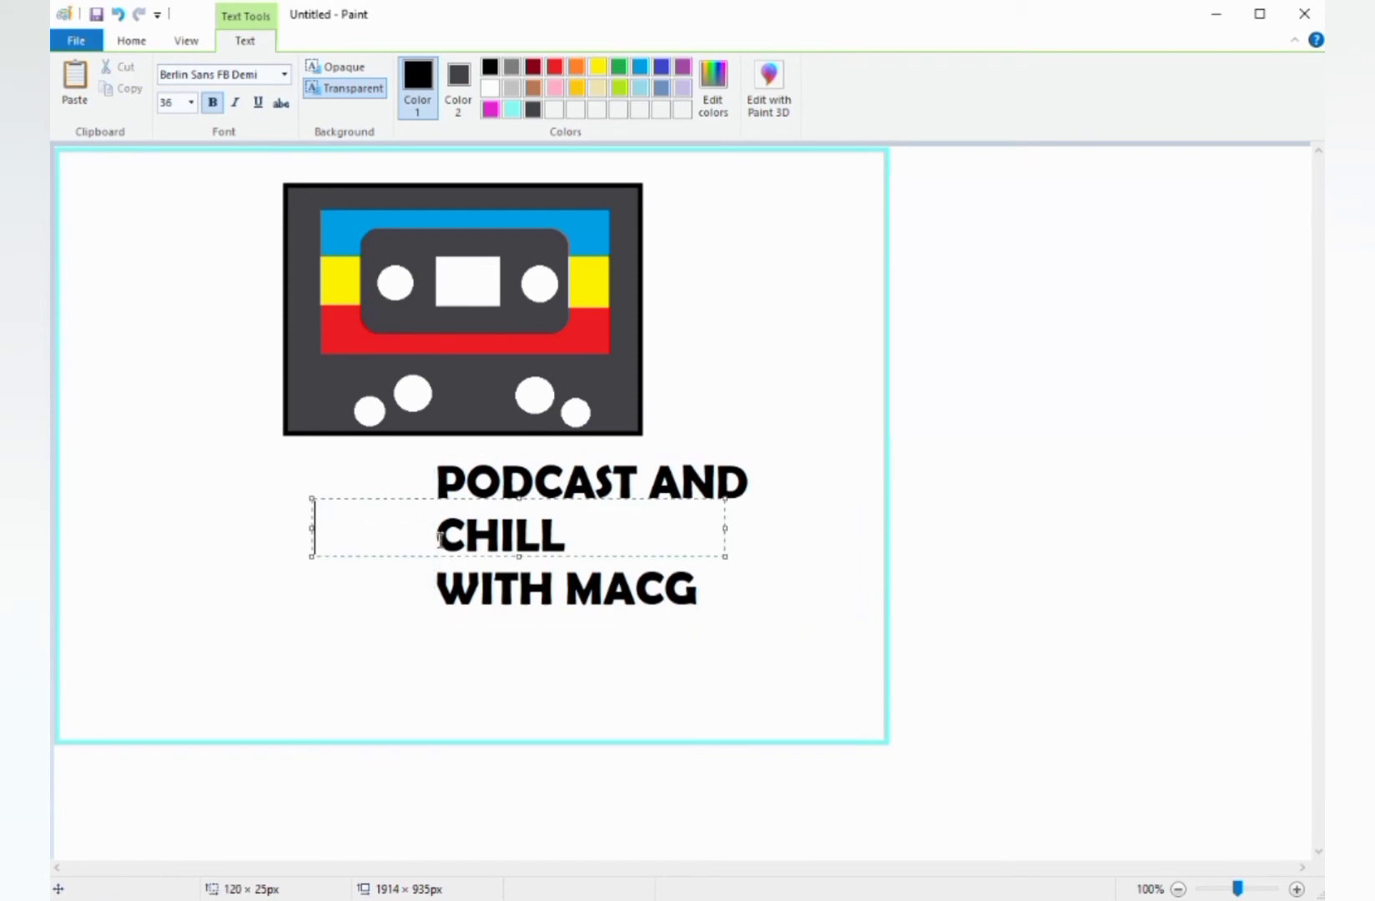
{"action": "left_click", "coordinate": [117, 15]}
{"action": "left_click", "coordinate": [118, 15]}
{"action": "left_click", "coordinate": [702, 616]}
{"action": "left_click", "coordinate": [118, 15]}
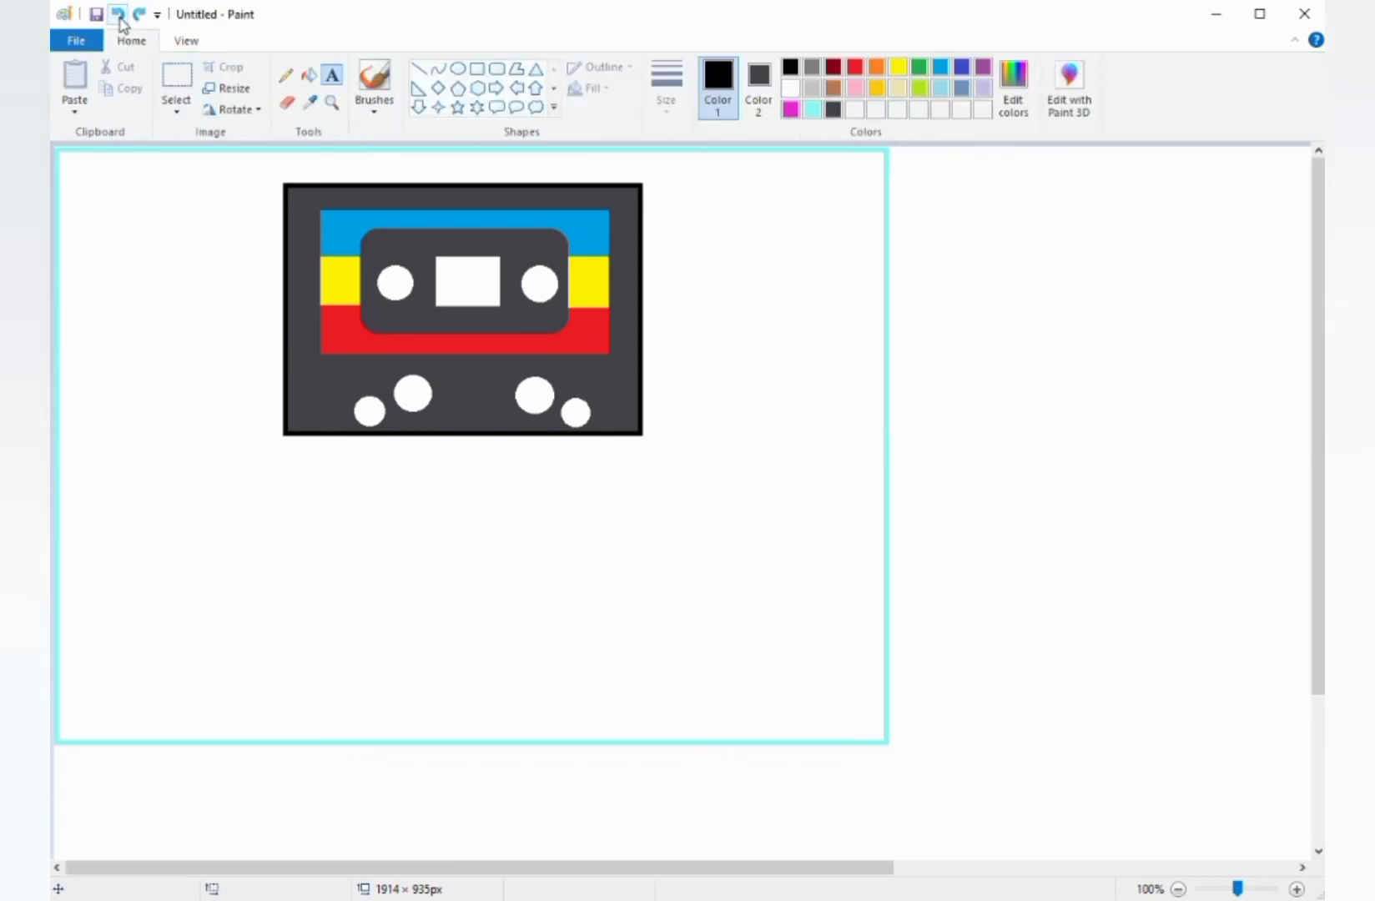
- Start a text box below the cassette and enter "PODCAST ANF CHILL" as the caption's first line
{"action": "left_click", "coordinate": [444, 482]}
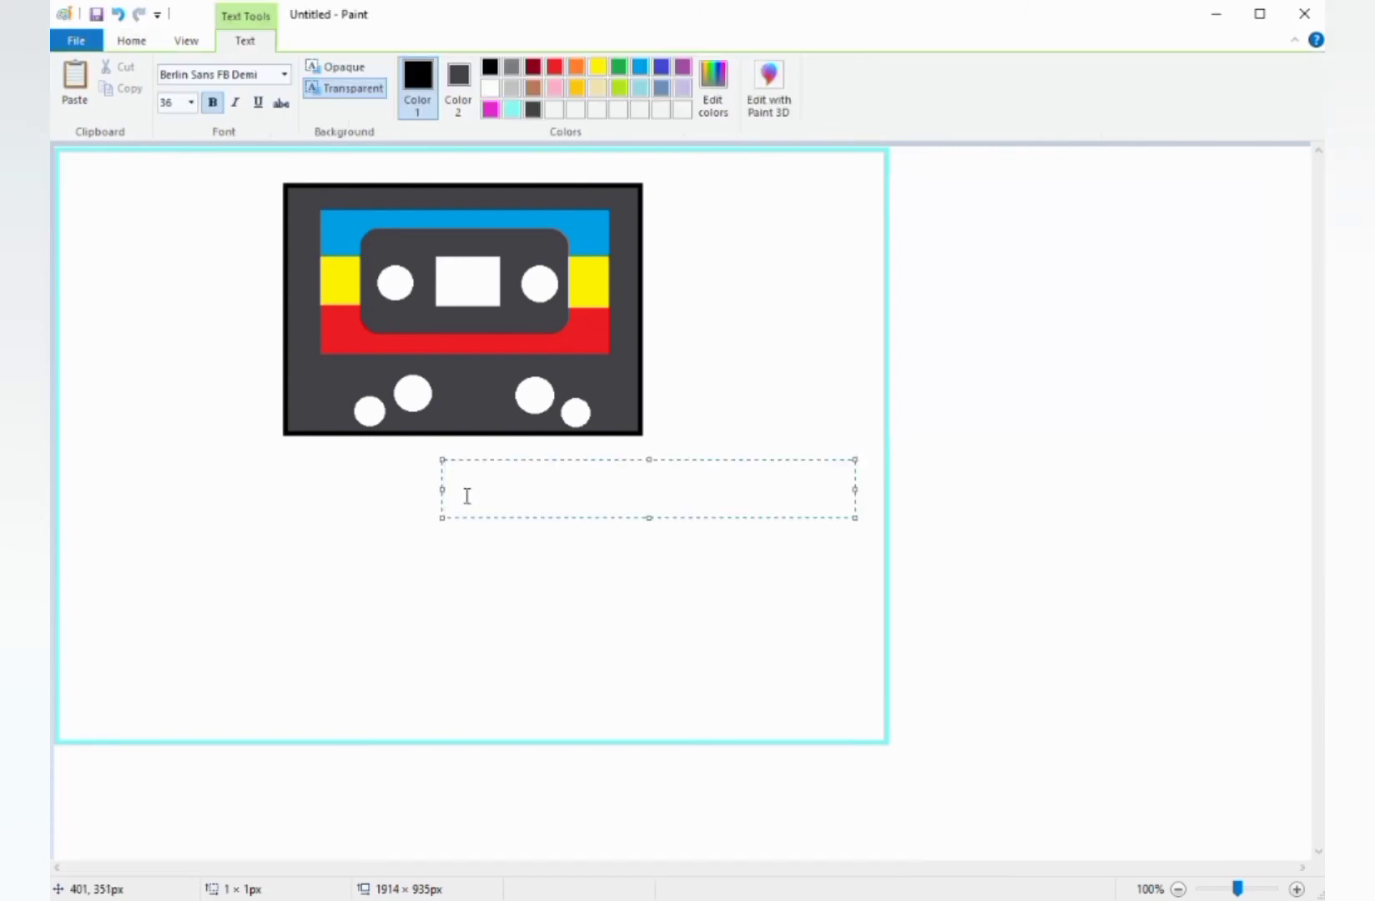
{"action": "type", "text": "PO"}
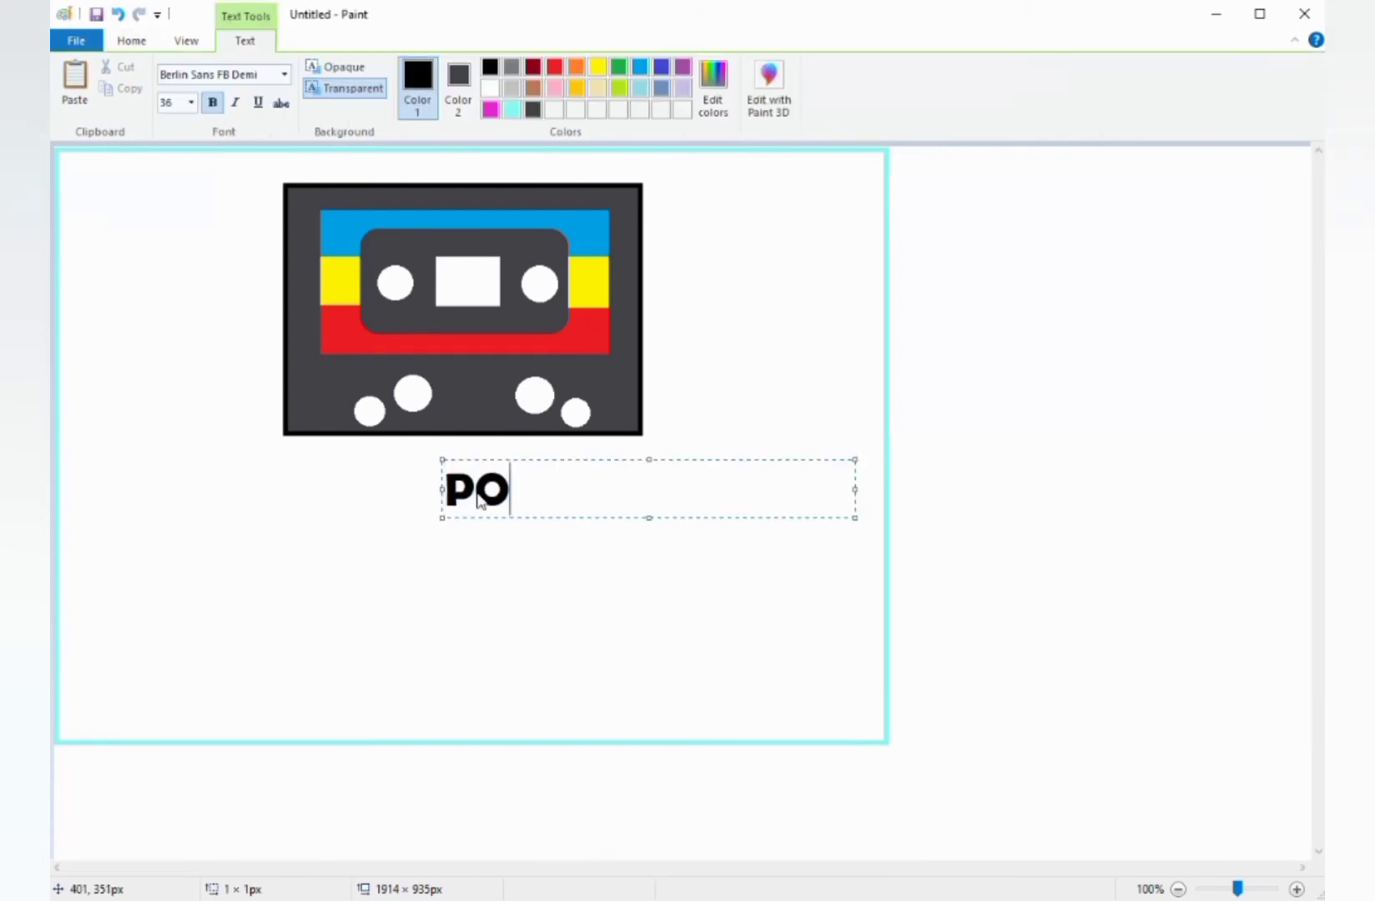
{"action": "type", "text": "DCAST ANFD"}
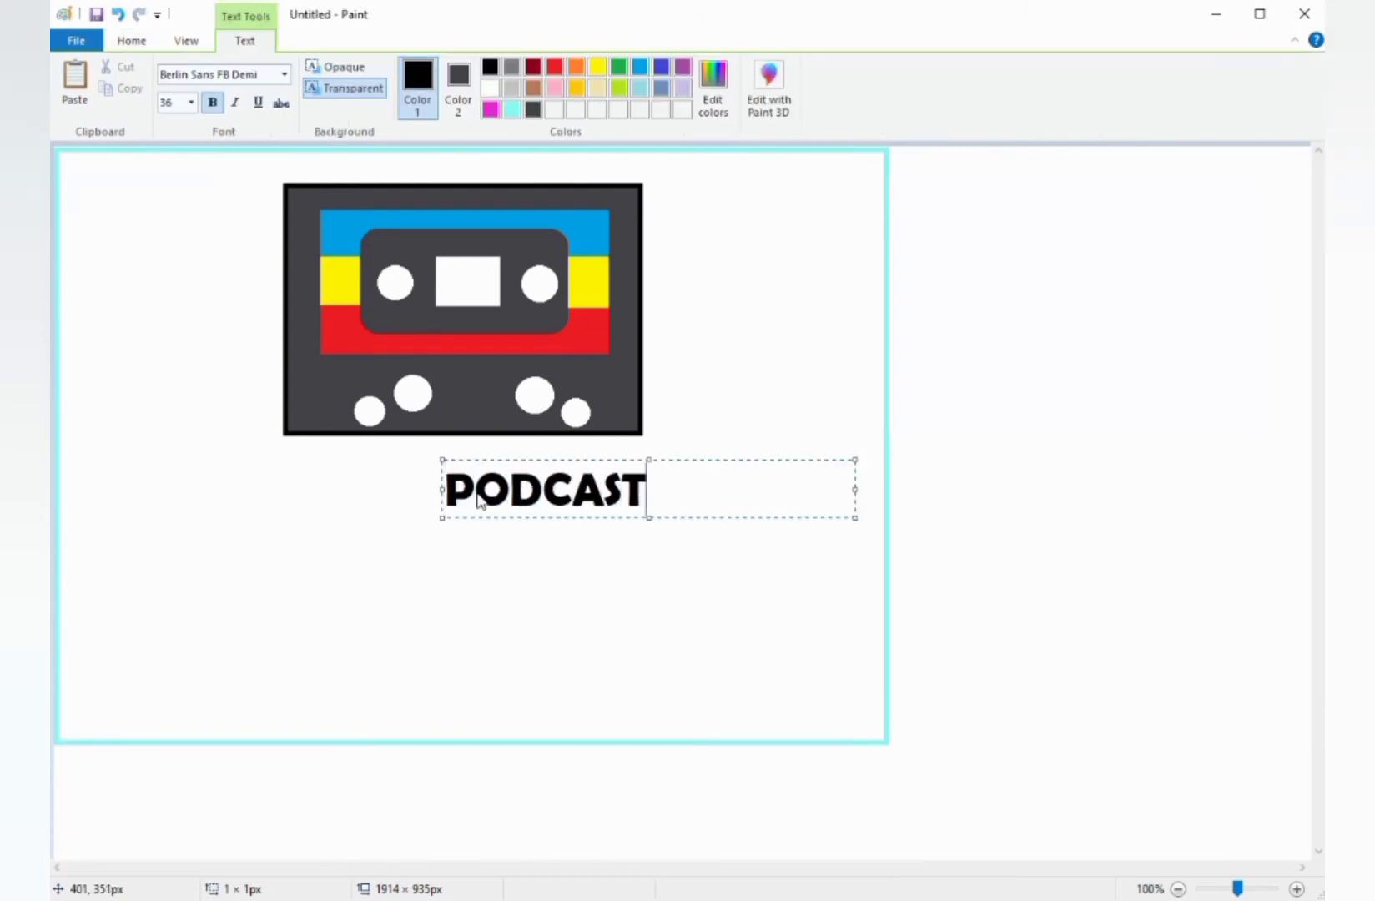
{"action": "key", "text": "BackSpace"}
{"action": "key", "text": "BackSpace"}
{"action": "key", "text": "BackSpace"}
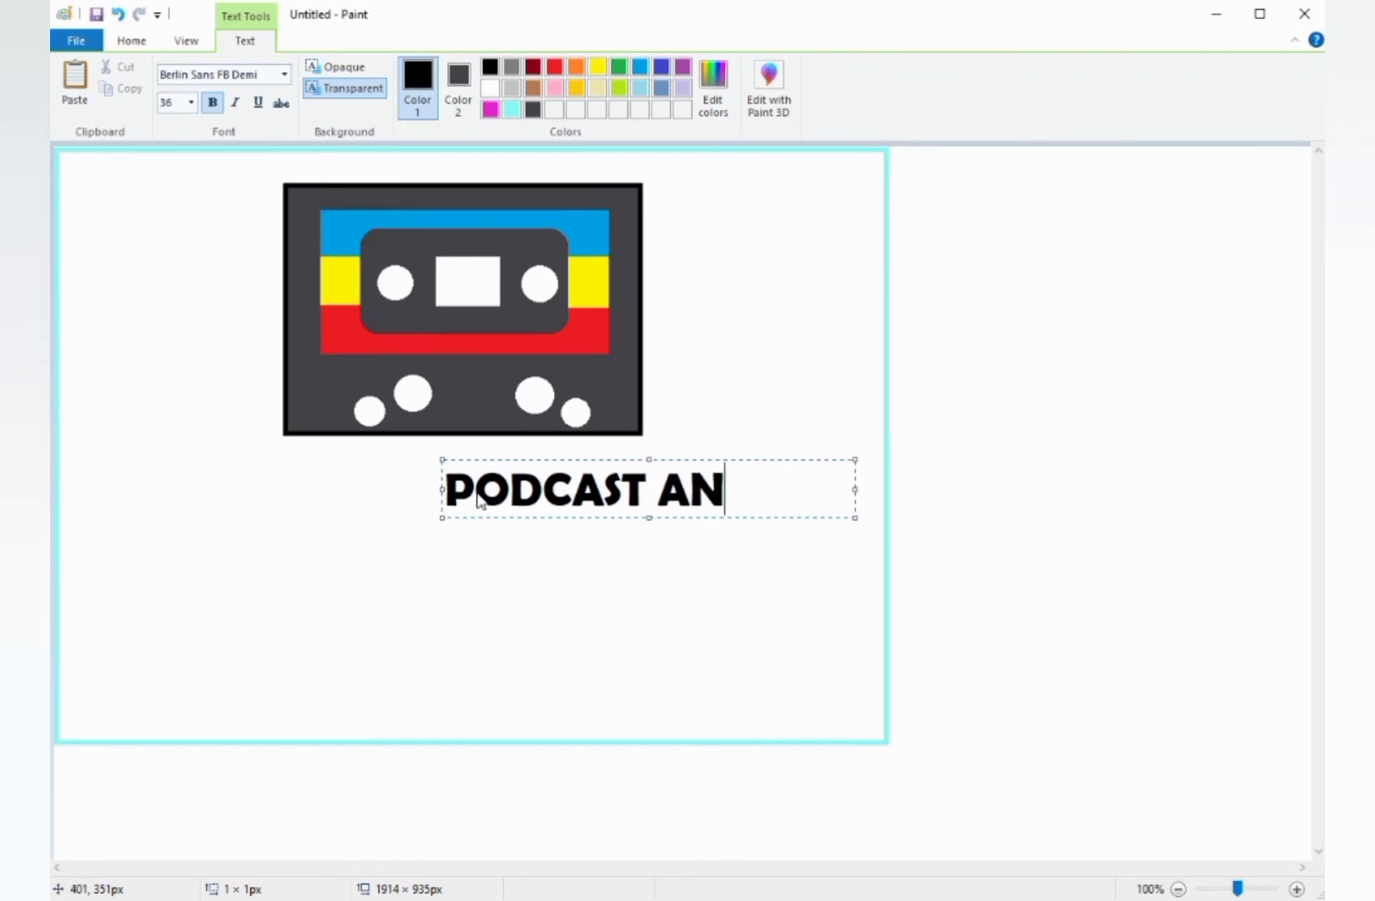
{"action": "type", "text": "F CH"}
{"action": "key", "text": "BackSpace"}
{"action": "type", "text": "C"}
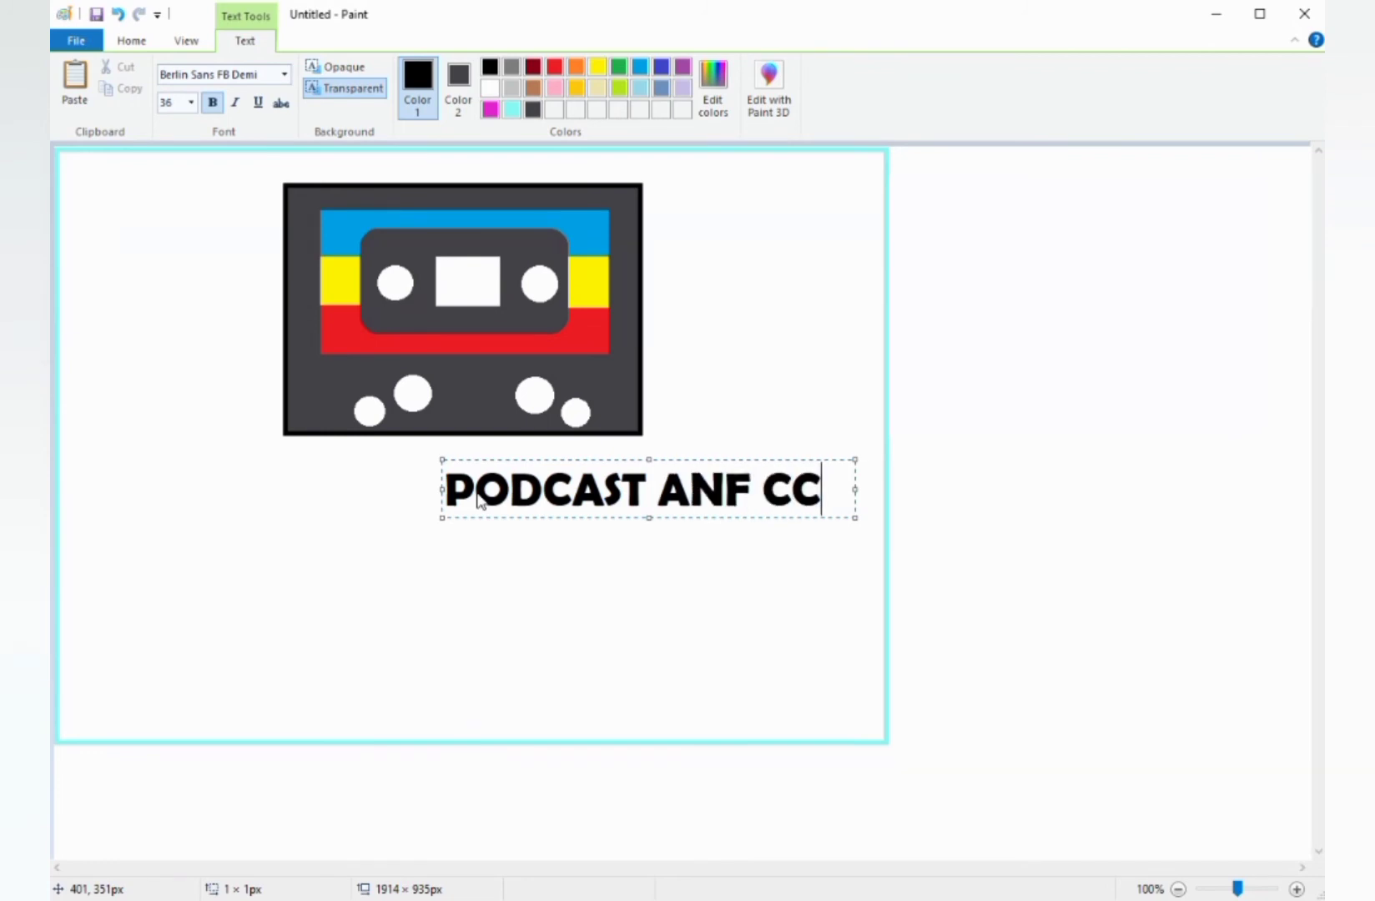
{"action": "type", "text": "I"}
{"action": "key", "text": "BackSpace"}
{"action": "key", "text": "BackSpace"}
{"action": "type", "text": "HILL"}
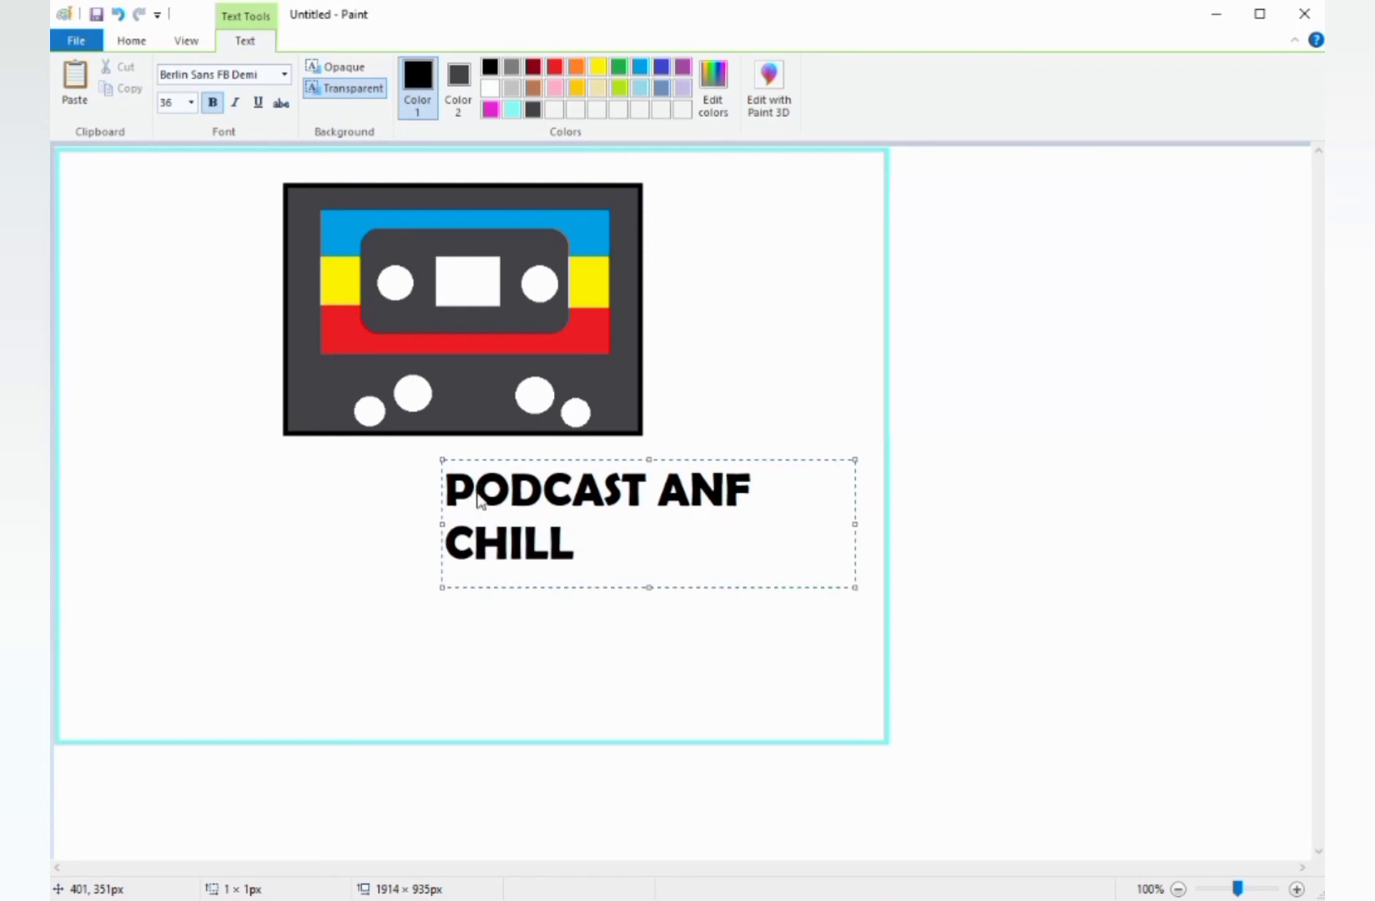
- Add "WITH MACG" to the caption on a new line
{"action": "key", "text": "Return"}
{"action": "type", "text": "W"}
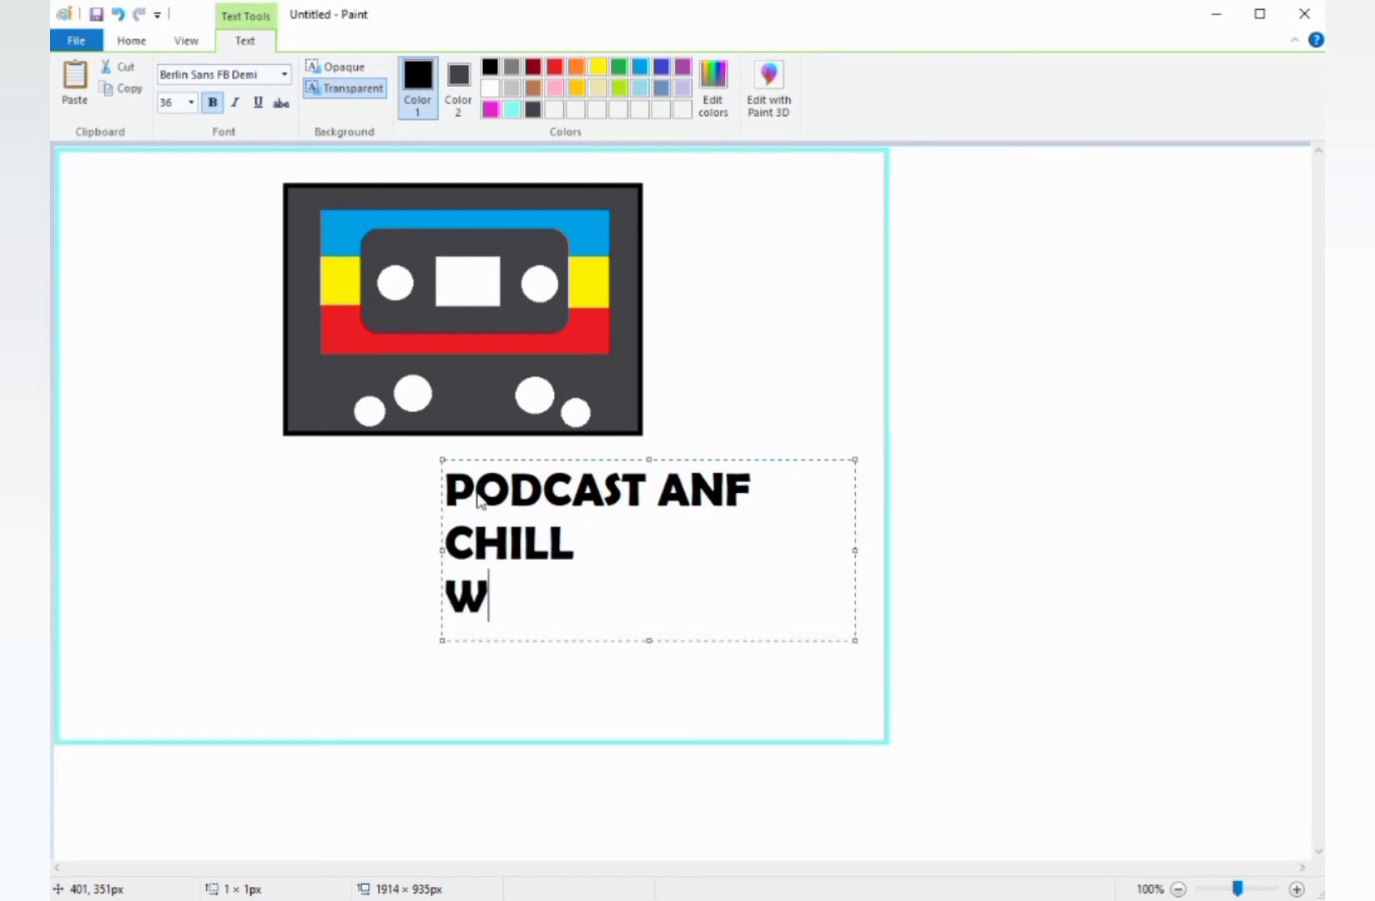
{"action": "type", "text": "ITH "}
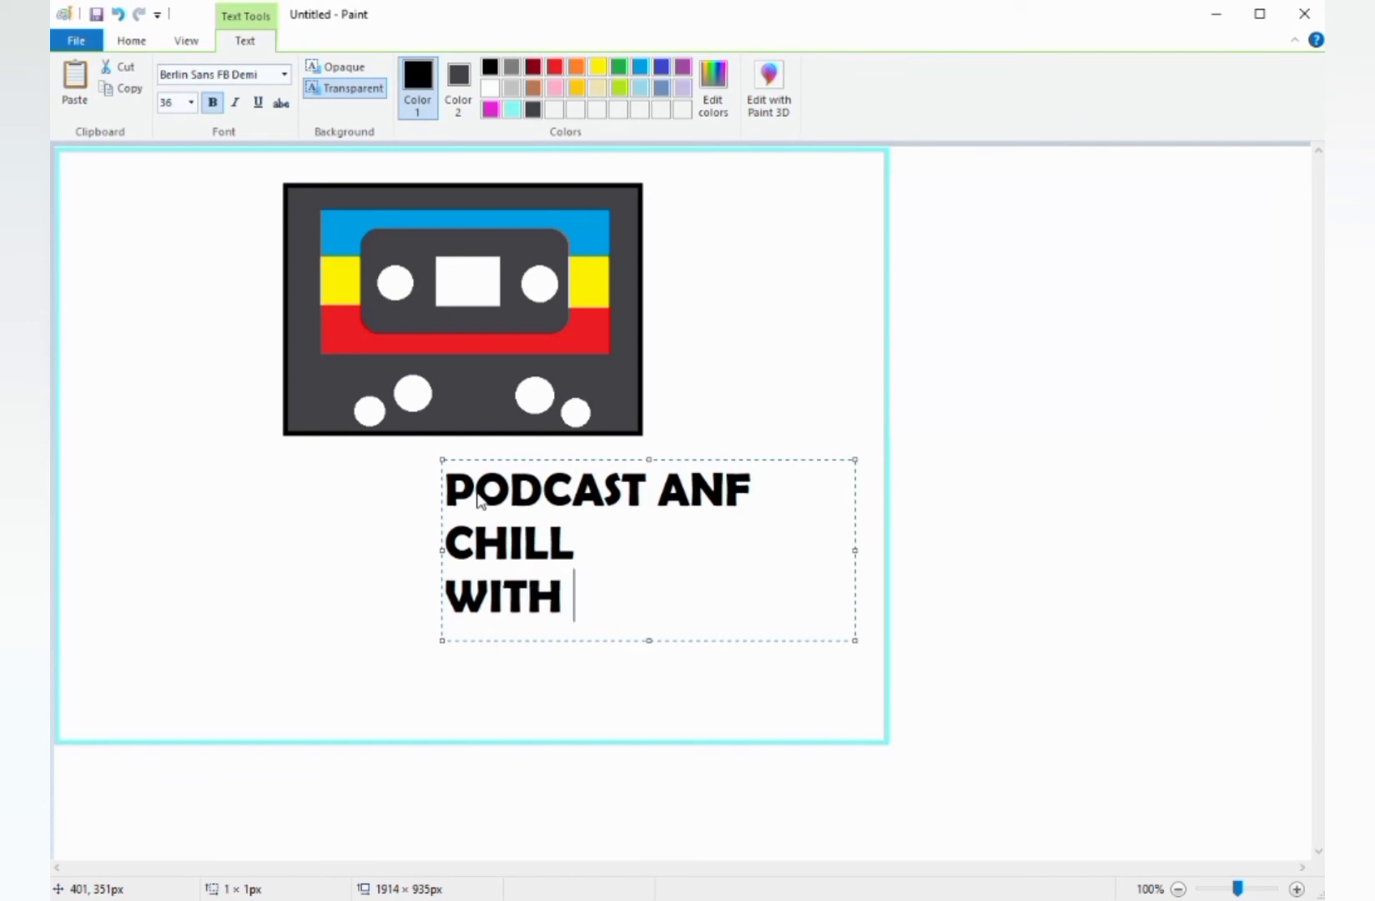
{"action": "type", "text": "MACG"}
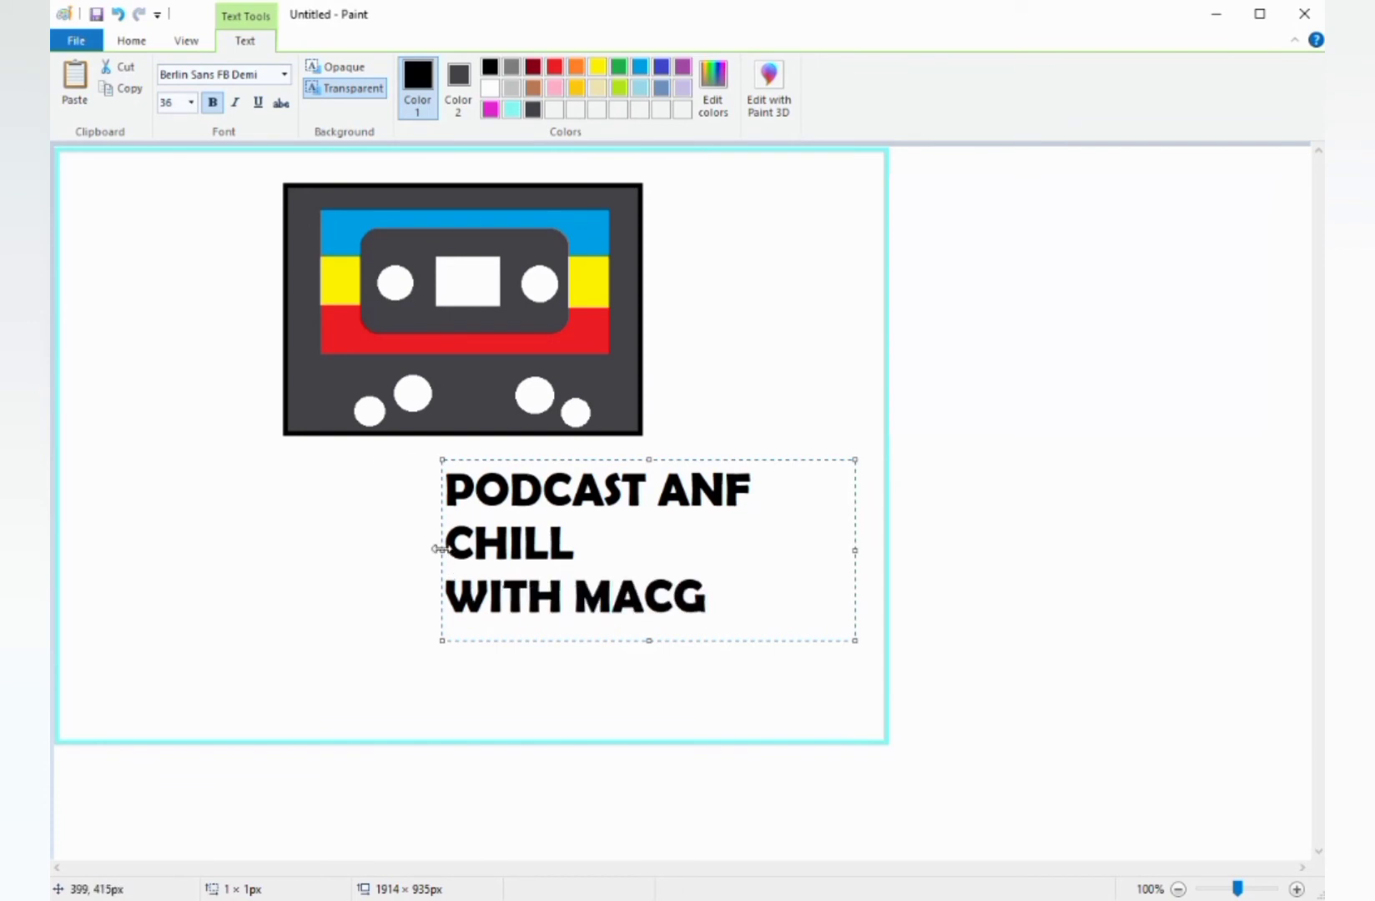
- Extend the caption's text box leftward to fit the first phrase on one line, and resize it to about 553 × 170 px
{"action": "left_click_drag", "start_coordinate": [438, 549], "coordinate": [263, 549]}
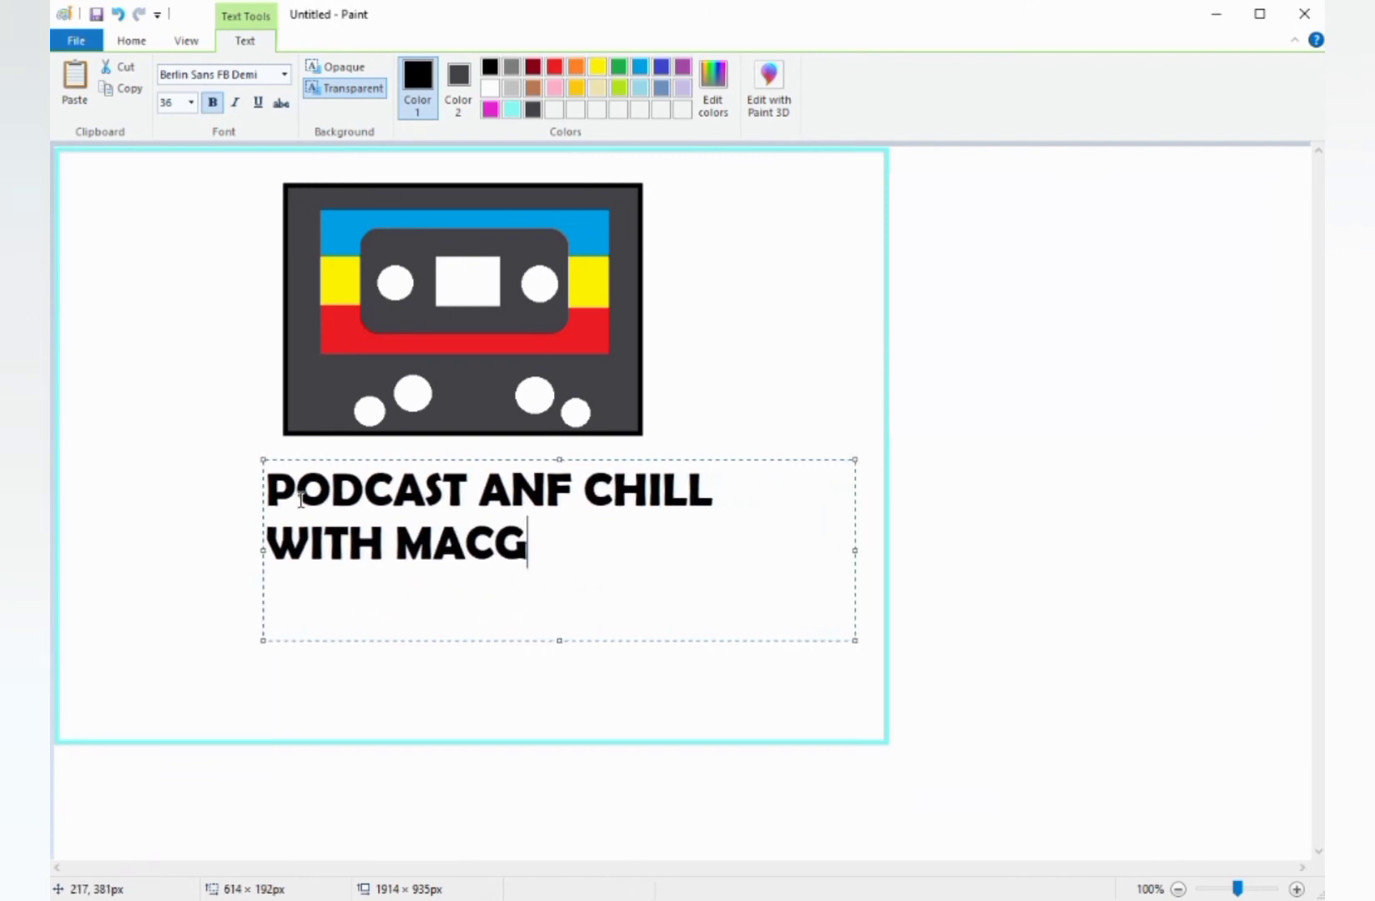
{"action": "left_click_drag", "start_coordinate": [271, 485], "coordinate": [449, 529]}
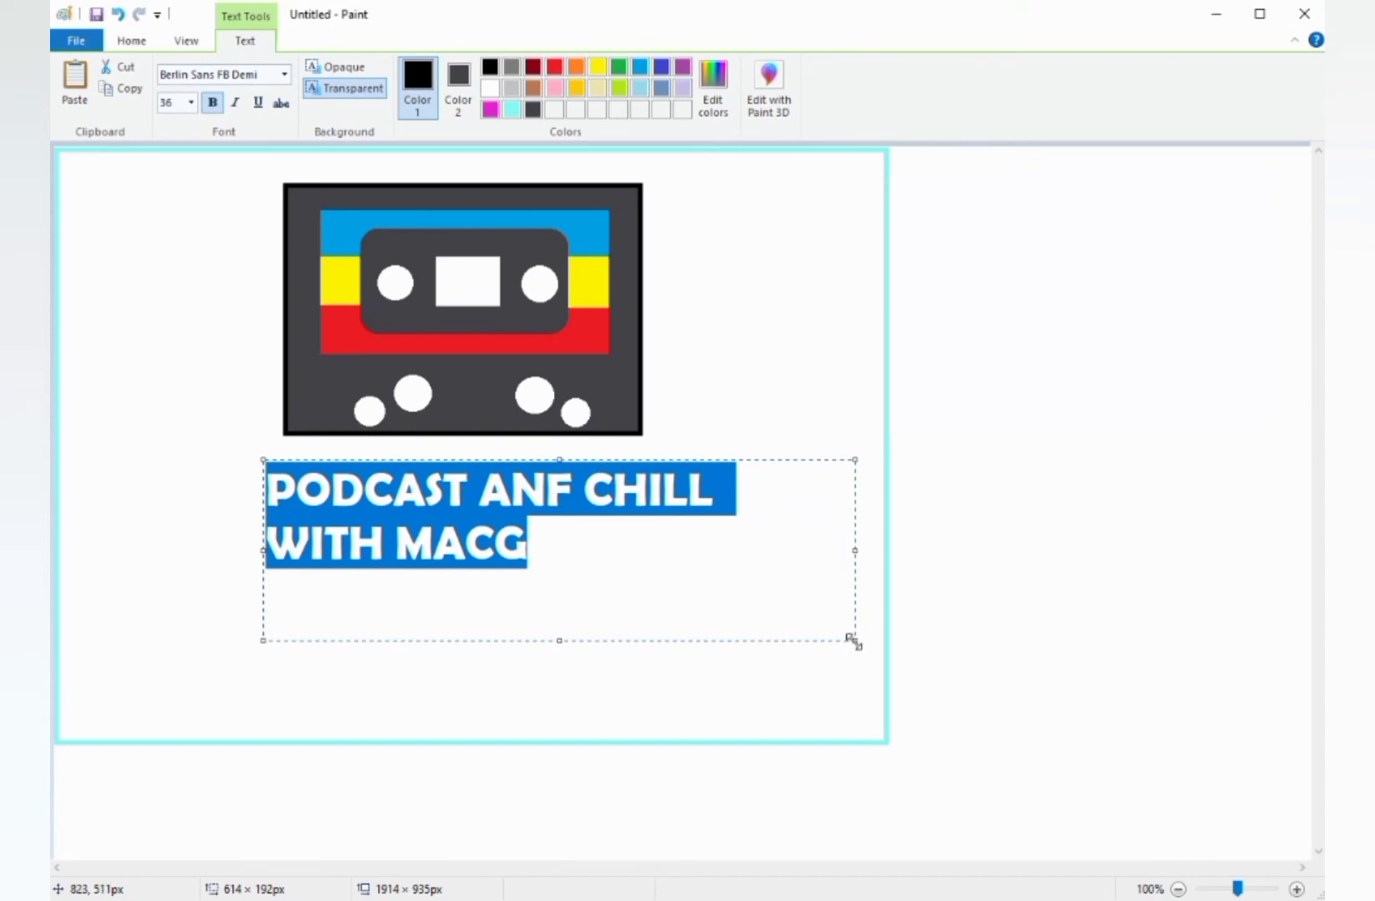
{"action": "left_click_drag", "start_coordinate": [851, 639], "coordinate": [793, 617]}
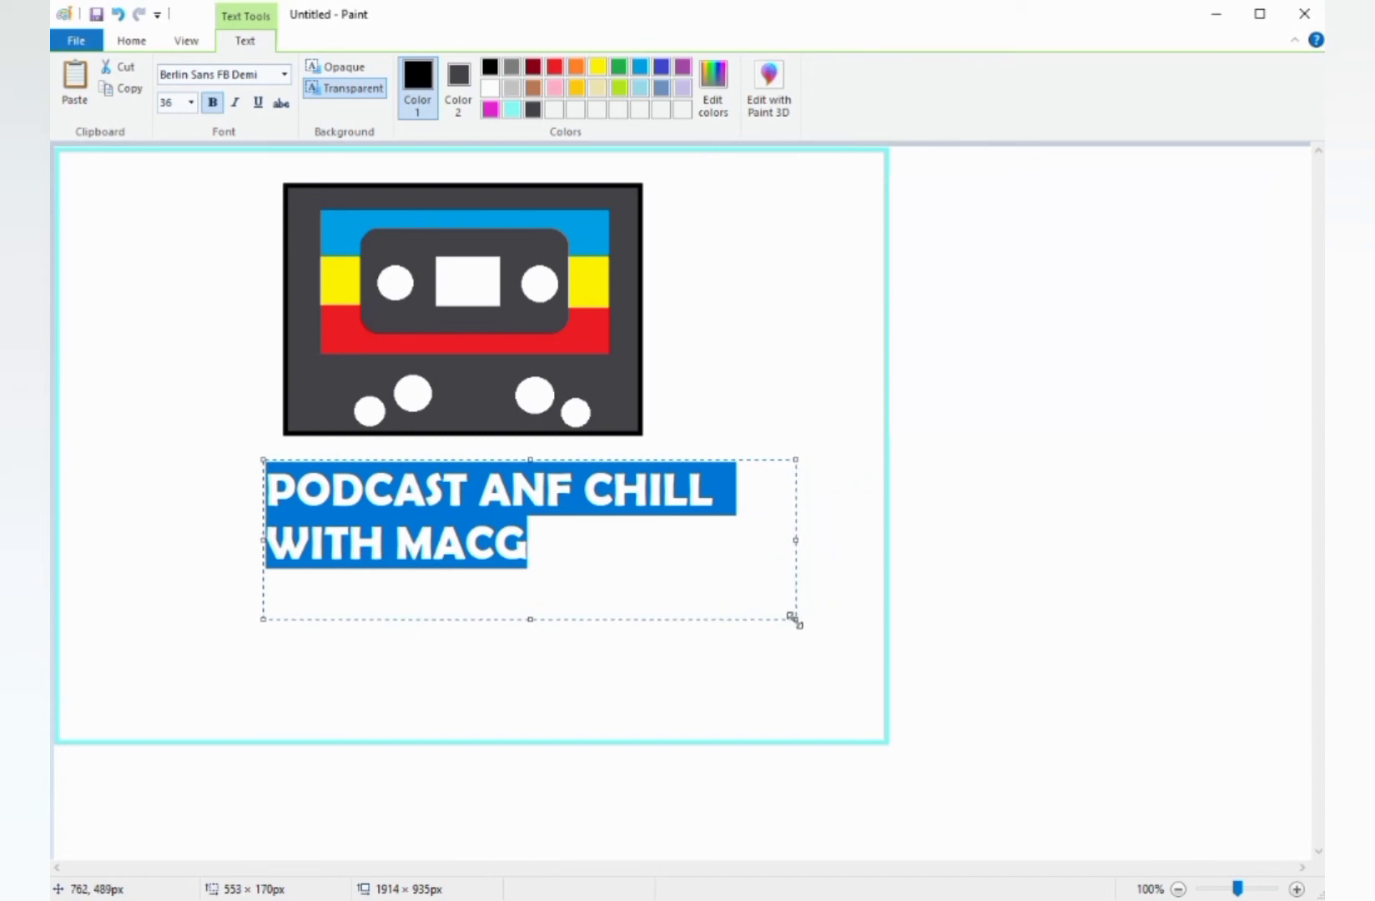
- Correct "ANF" to "AND" in the caption's first line
{"action": "left_click", "coordinate": [575, 494]}
{"action": "key", "text": "BackSpace"}
{"action": "type", "text": "D"}
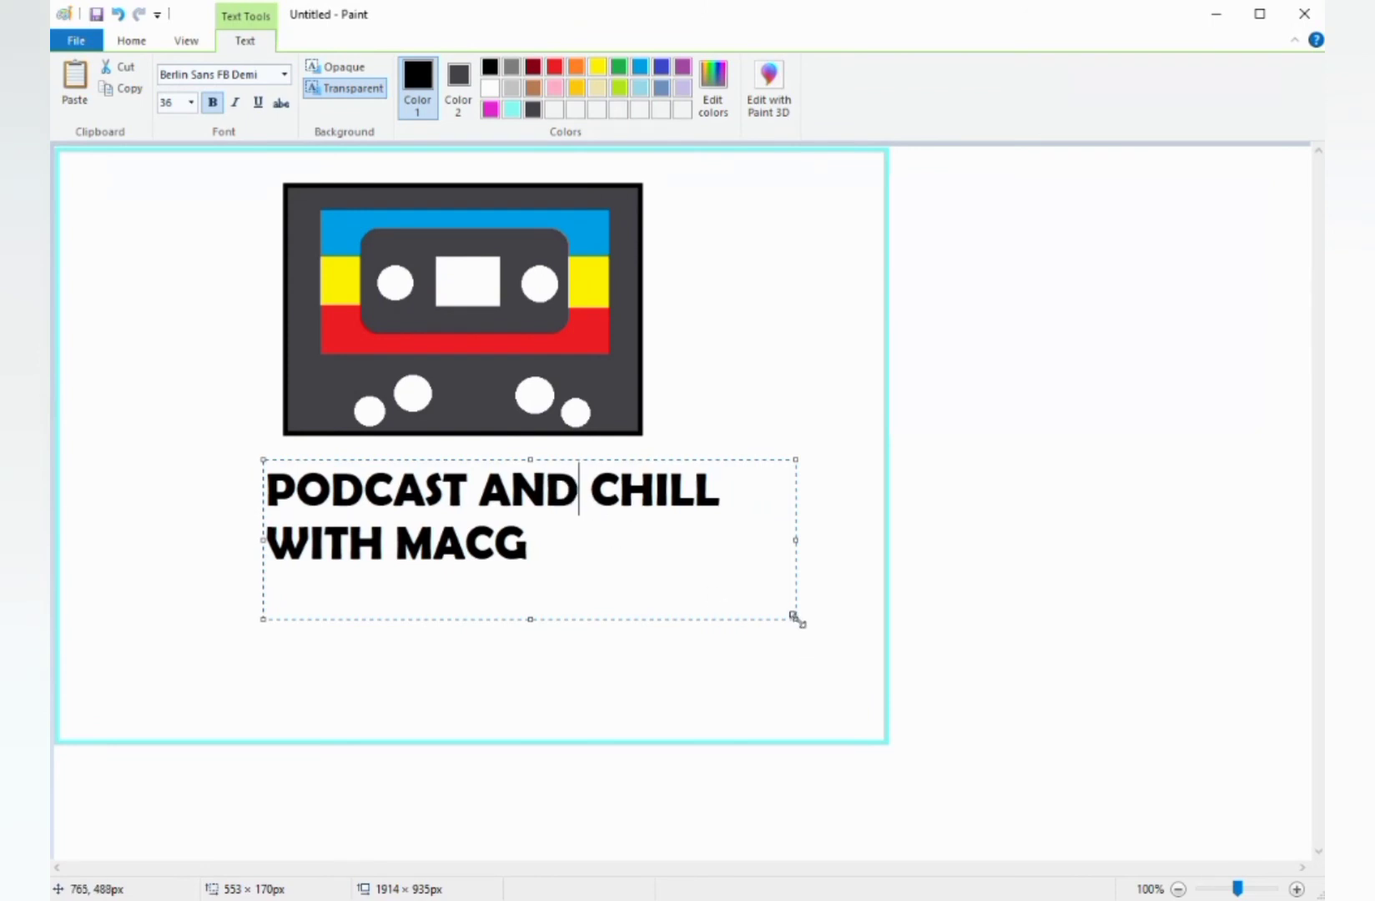
- Resize the caption's text box to about 686 × 150 px so it extends past both sides of the cassette
{"action": "left_click_drag", "start_coordinate": [794, 617], "coordinate": [728, 600]}
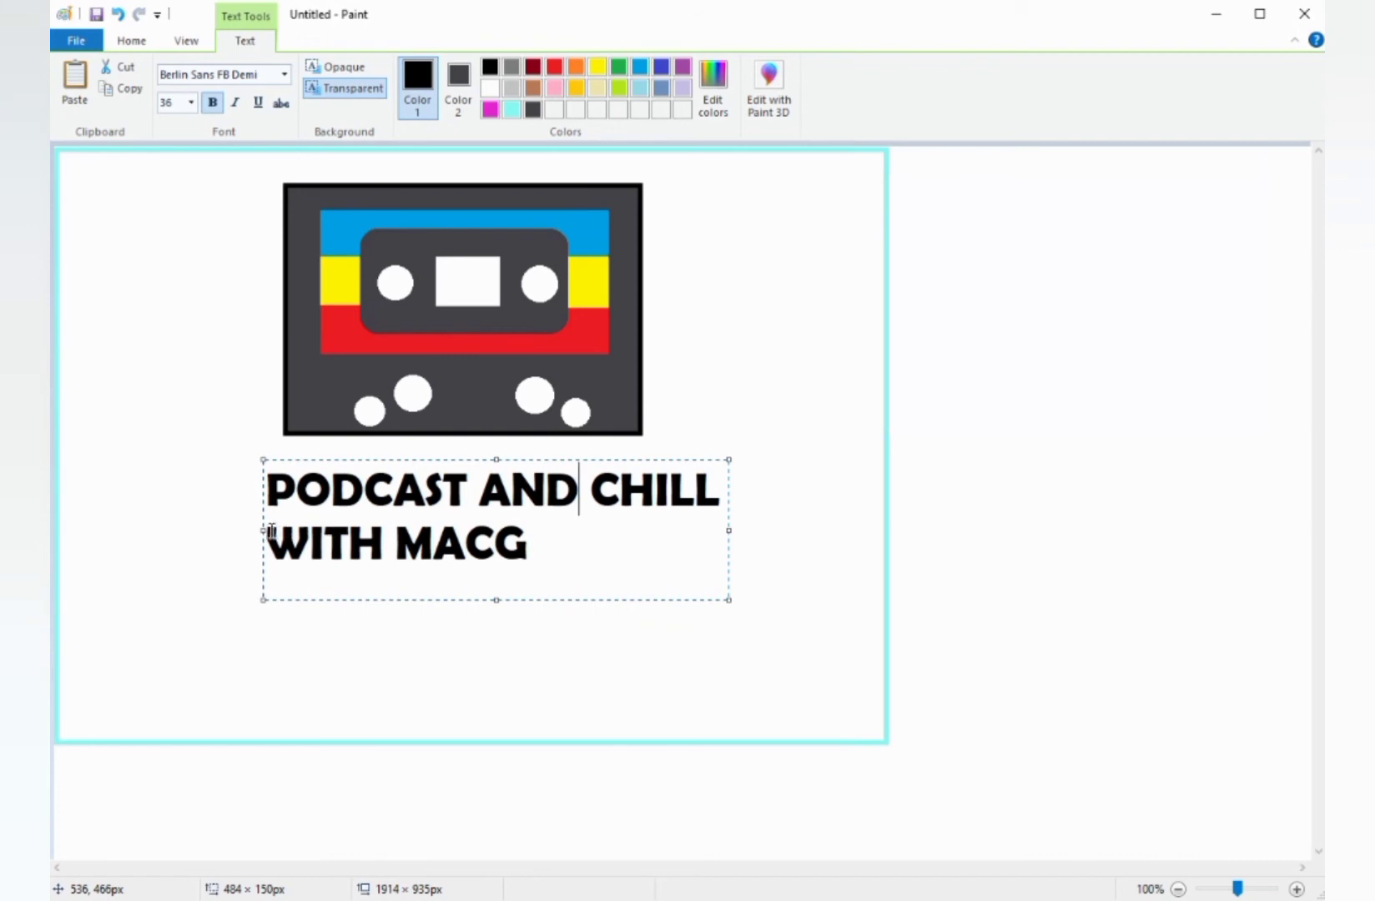
{"action": "left_click_drag", "start_coordinate": [262, 531], "coordinate": [206, 531]}
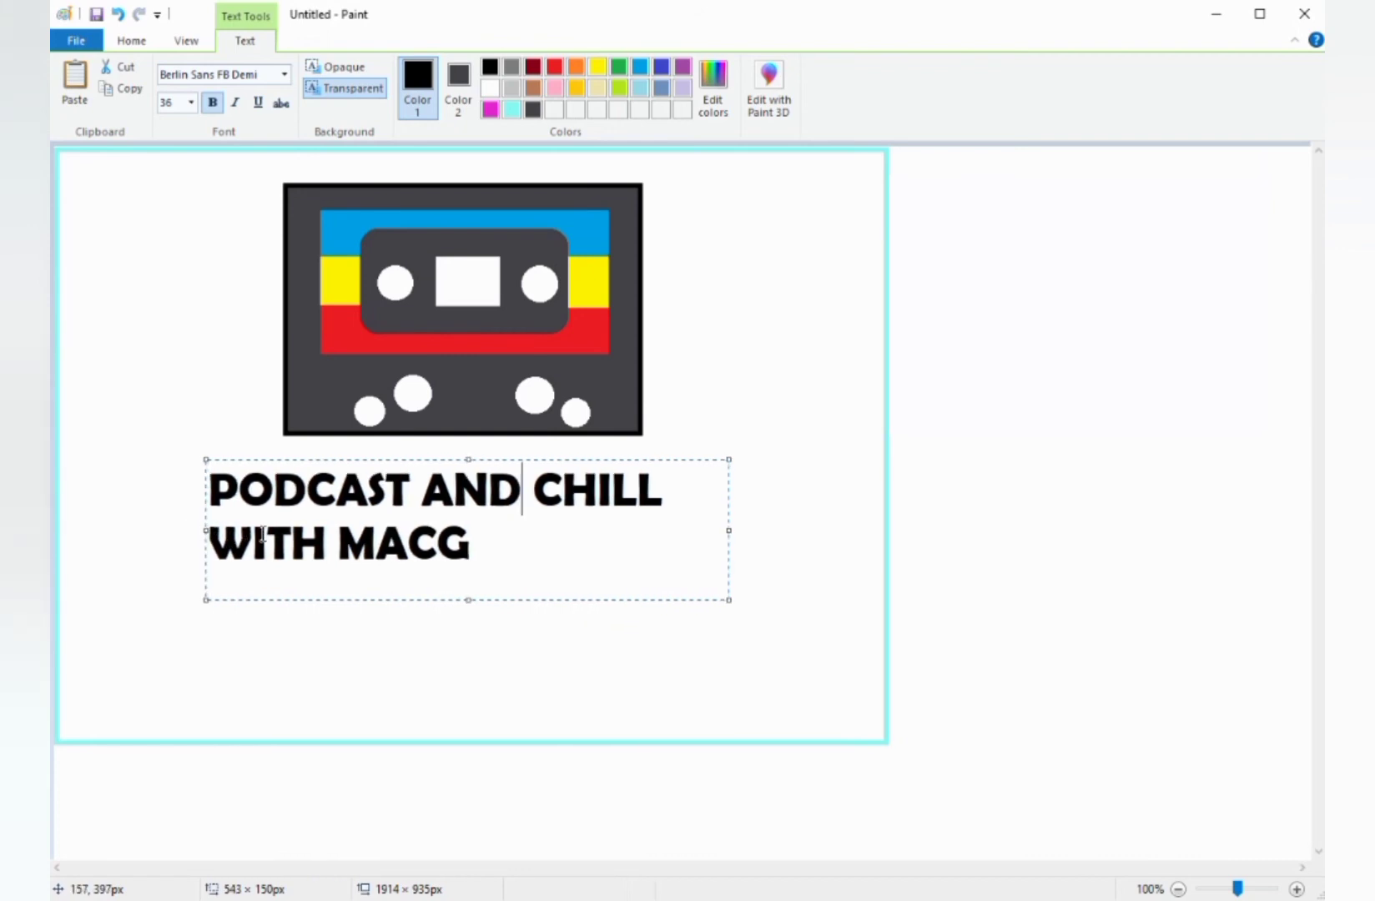
{"action": "left_click_drag", "start_coordinate": [730, 530], "coordinate": [799, 531]}
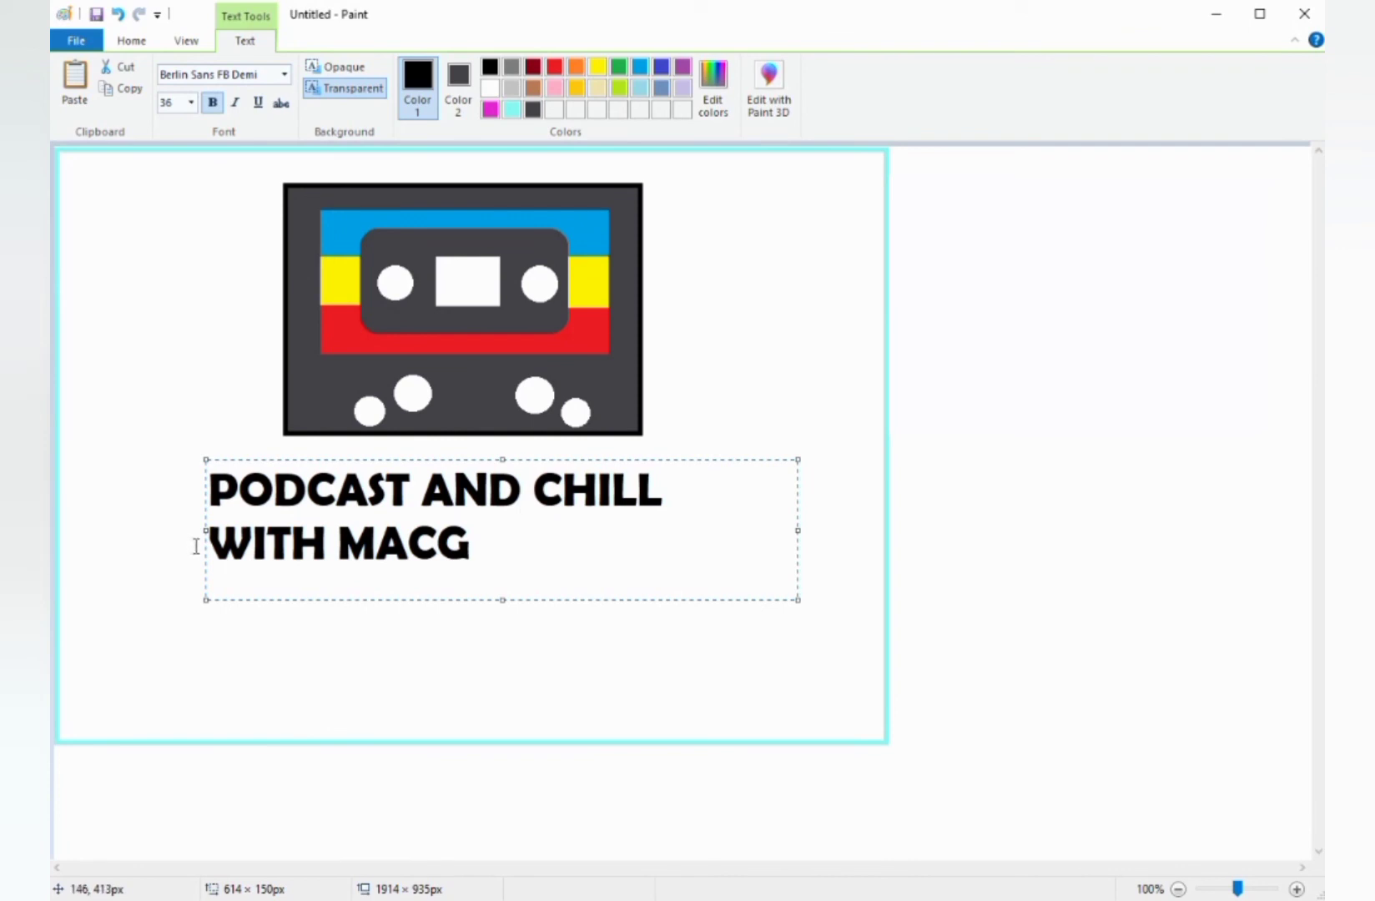
{"action": "left_click_drag", "start_coordinate": [205, 531], "coordinate": [132, 544]}
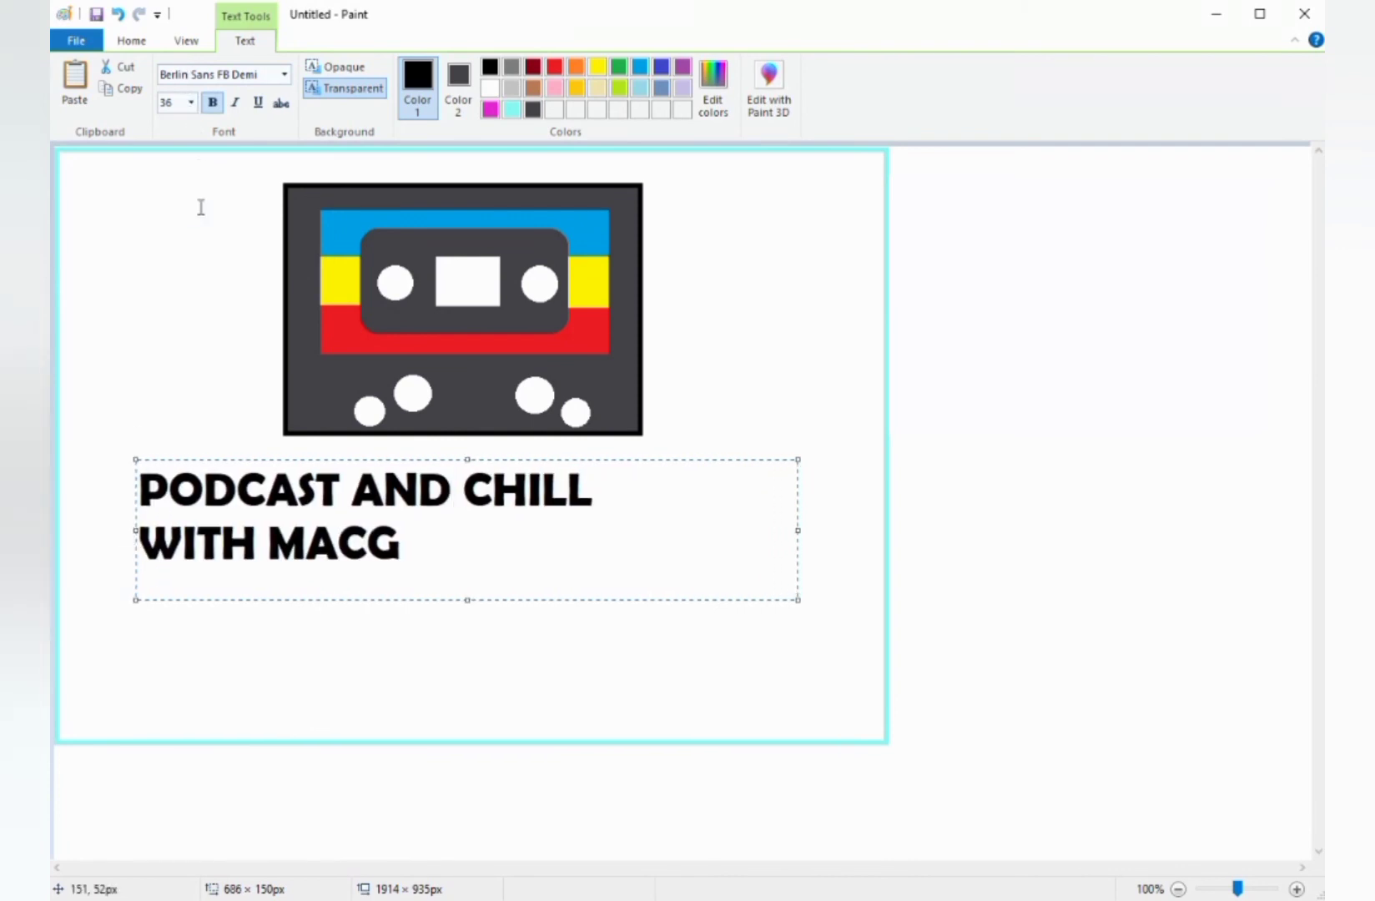
- Set the whole caption's font size to 48 and narrow its text box from the left to about 675 × 150 px
{"action": "left_click_drag", "start_coordinate": [140, 490], "coordinate": [411, 542]}
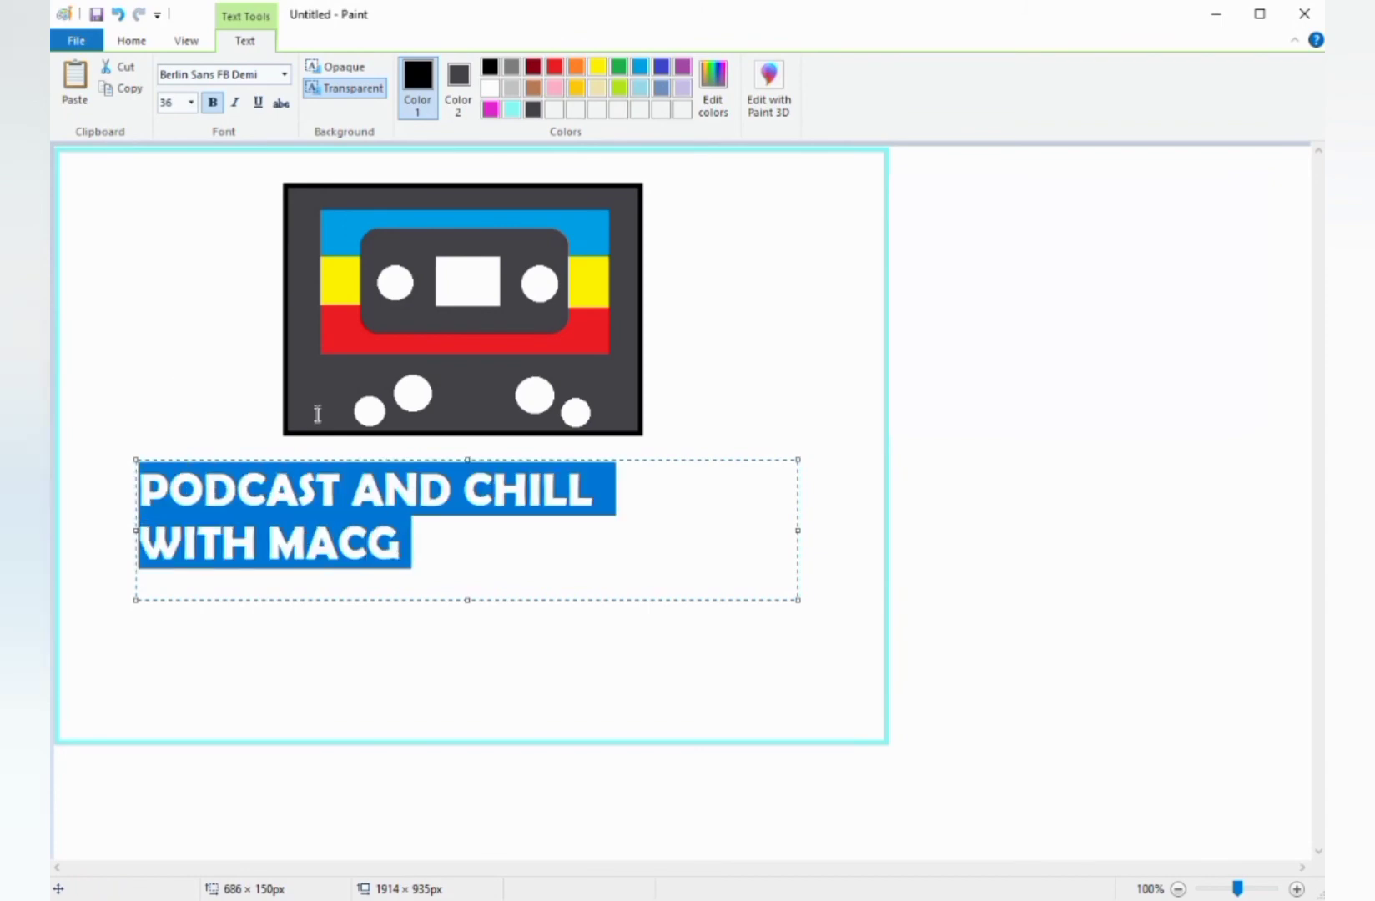
{"action": "left_click", "coordinate": [191, 102]}
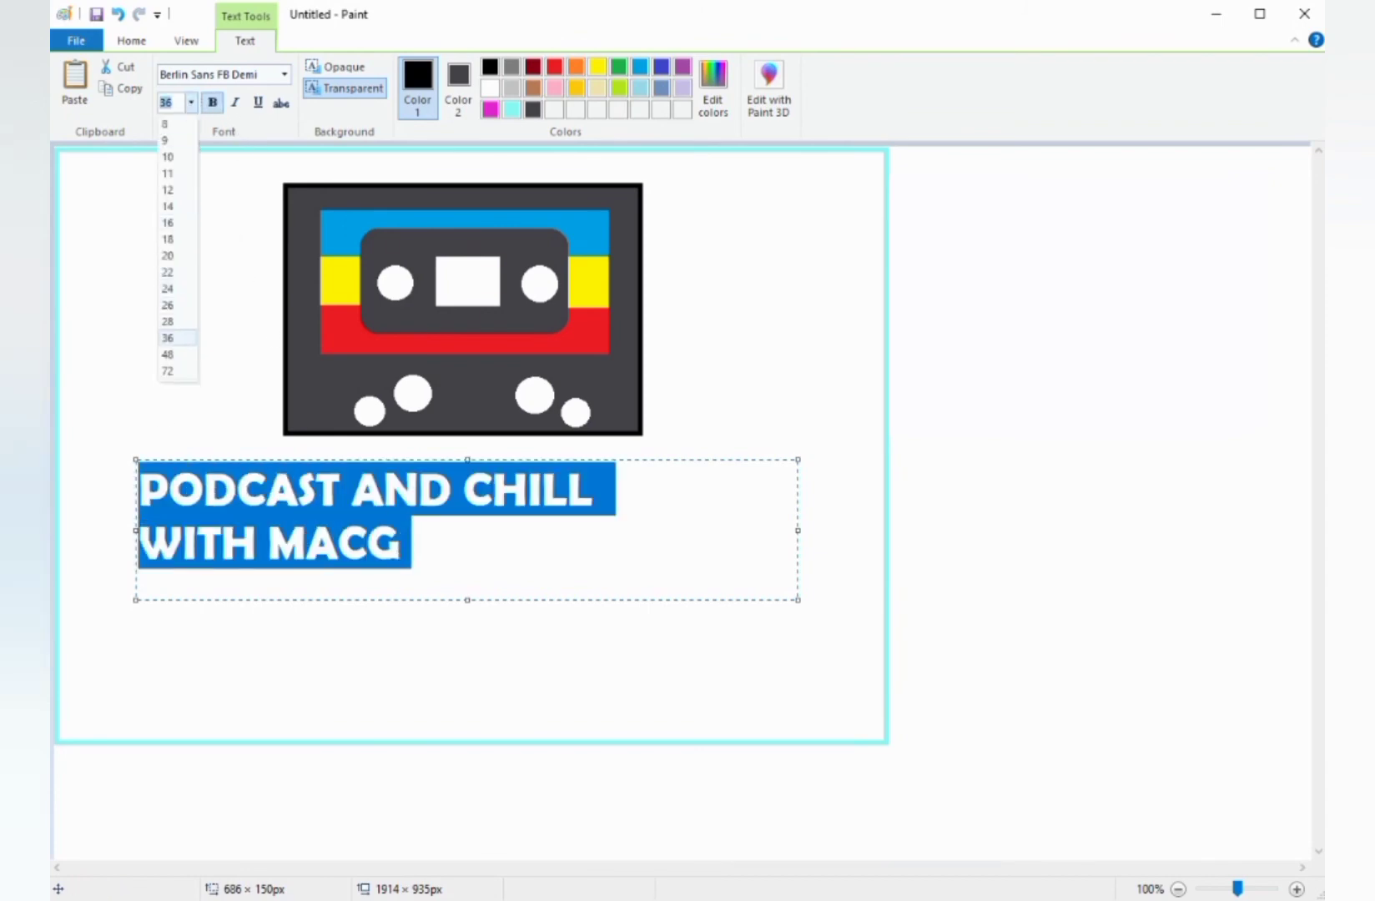
{"action": "left_click", "coordinate": [167, 354]}
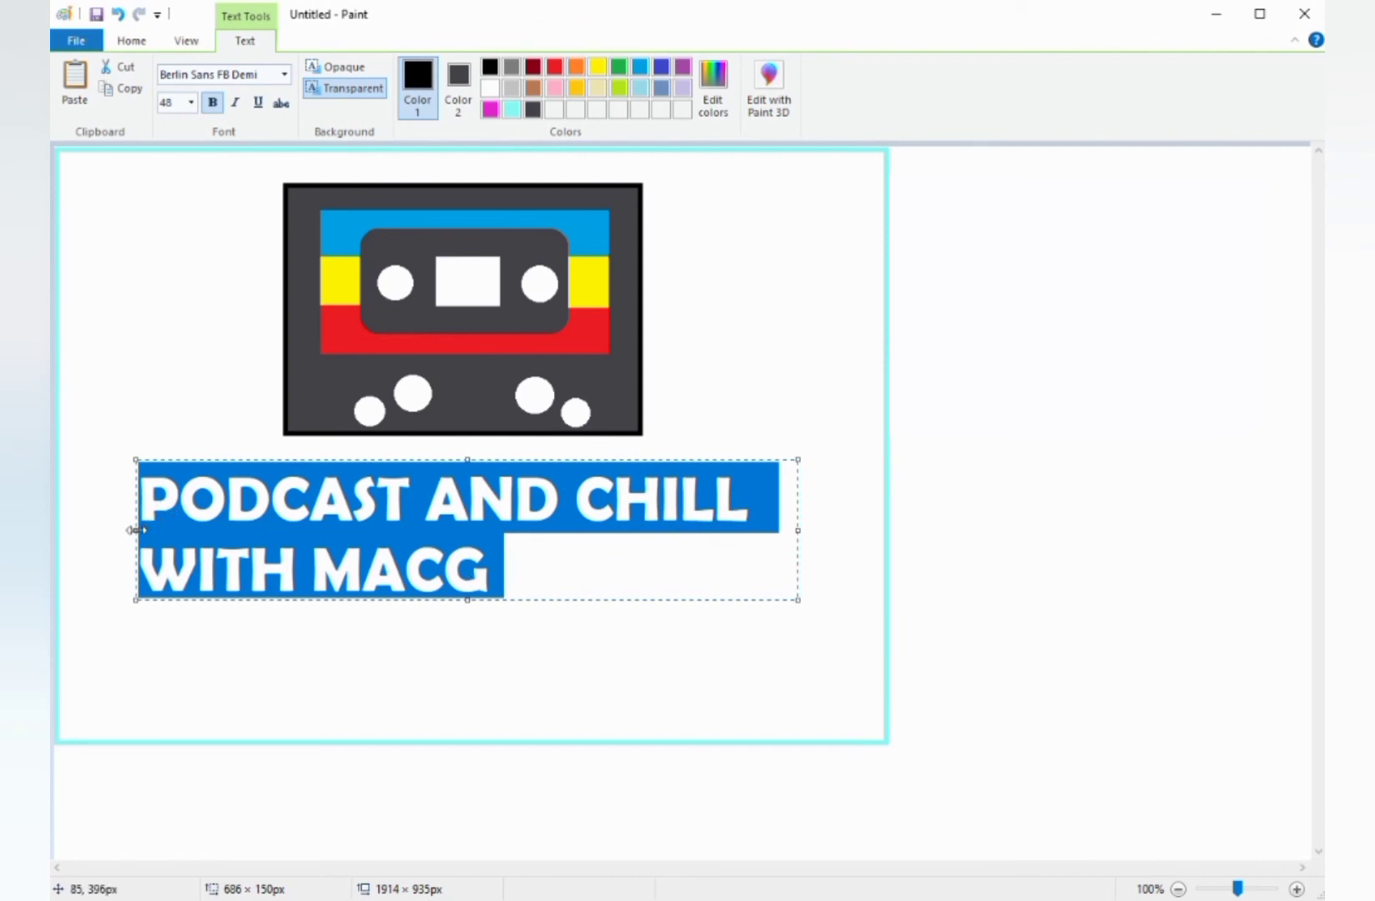
{"action": "left_click_drag", "start_coordinate": [136, 530], "coordinate": [146, 530]}
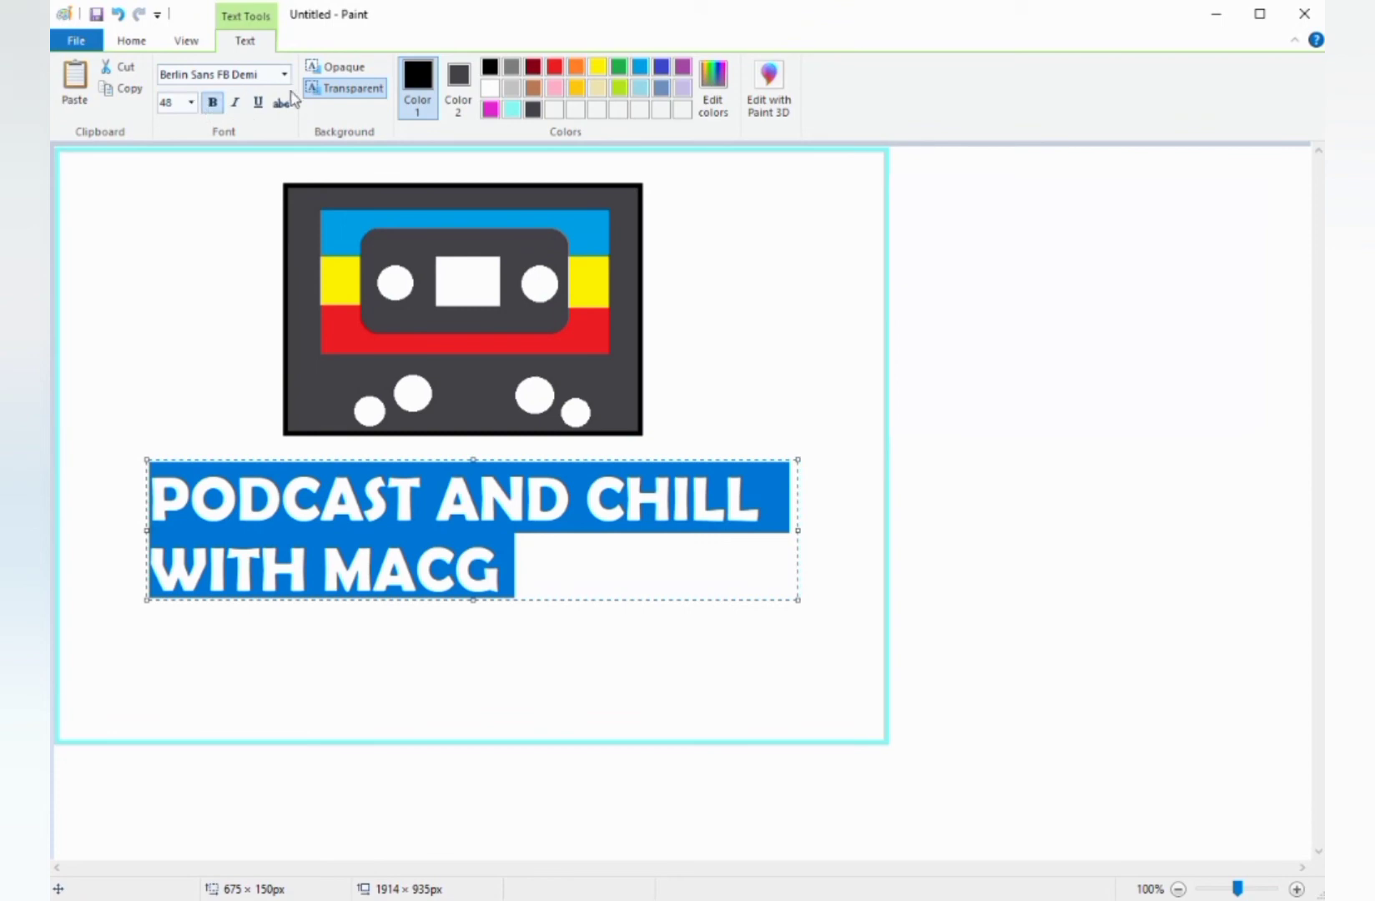
- Colour the caption dark grey and indent "WITH MACG" to centre it under the first line, narrowing the box to about 659 × 150 px
{"action": "left_click", "coordinate": [532, 115]}
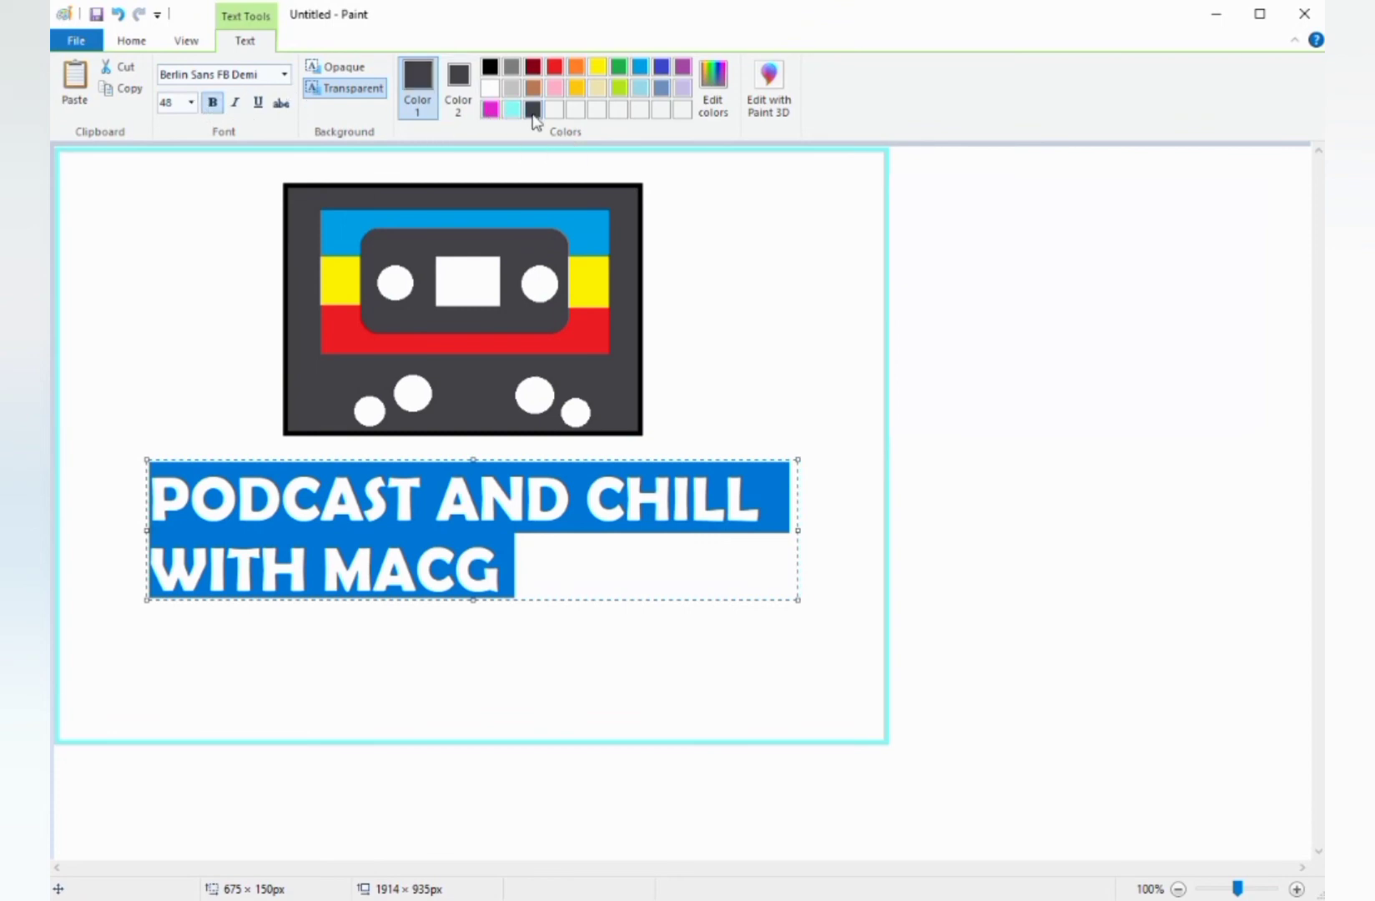
{"action": "left_click", "coordinate": [161, 573]}
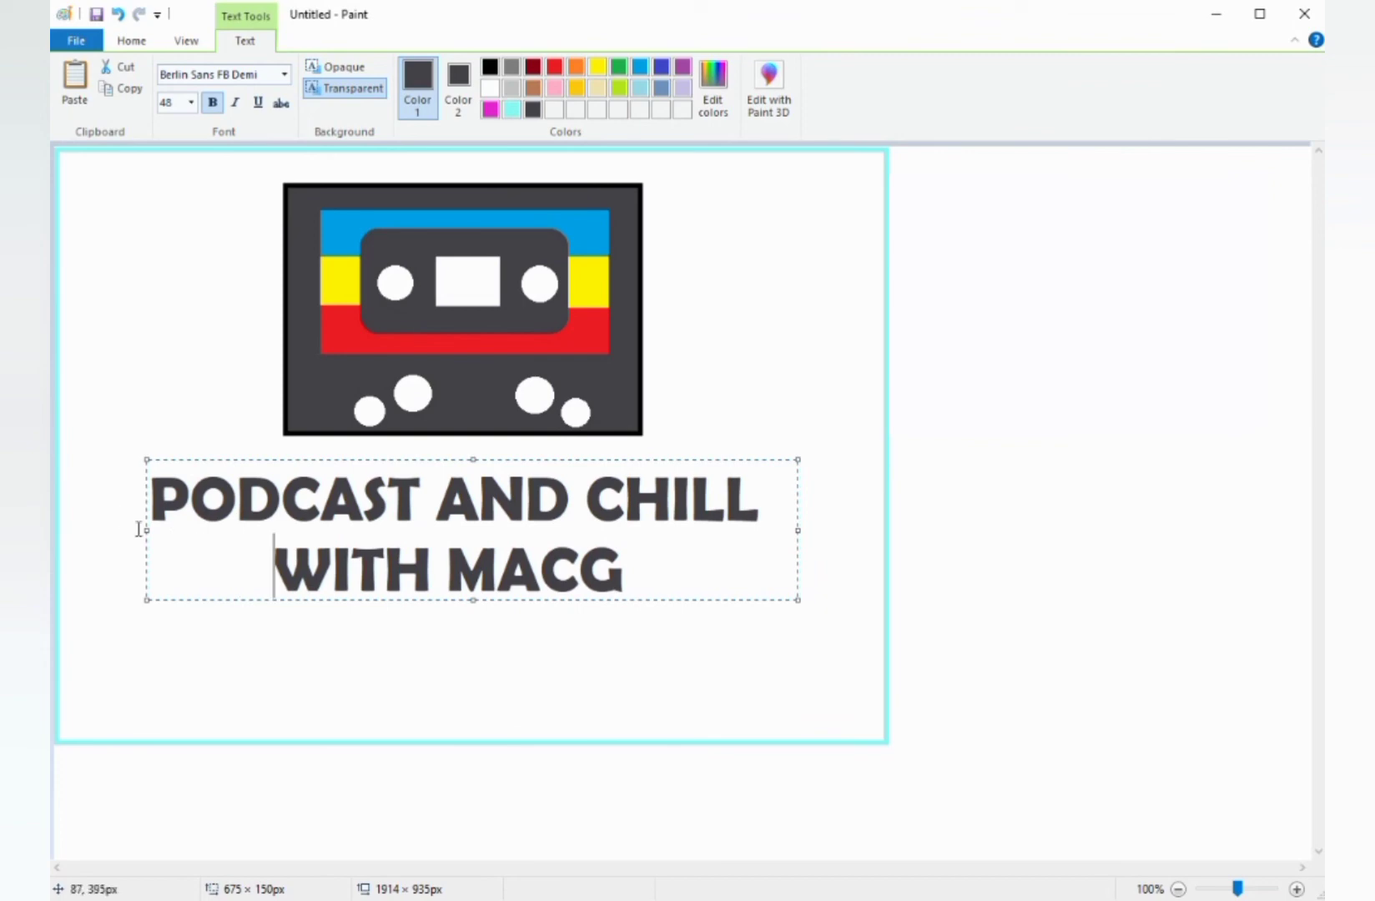
{"action": "left_click_drag", "start_coordinate": [148, 532], "coordinate": [162, 530]}
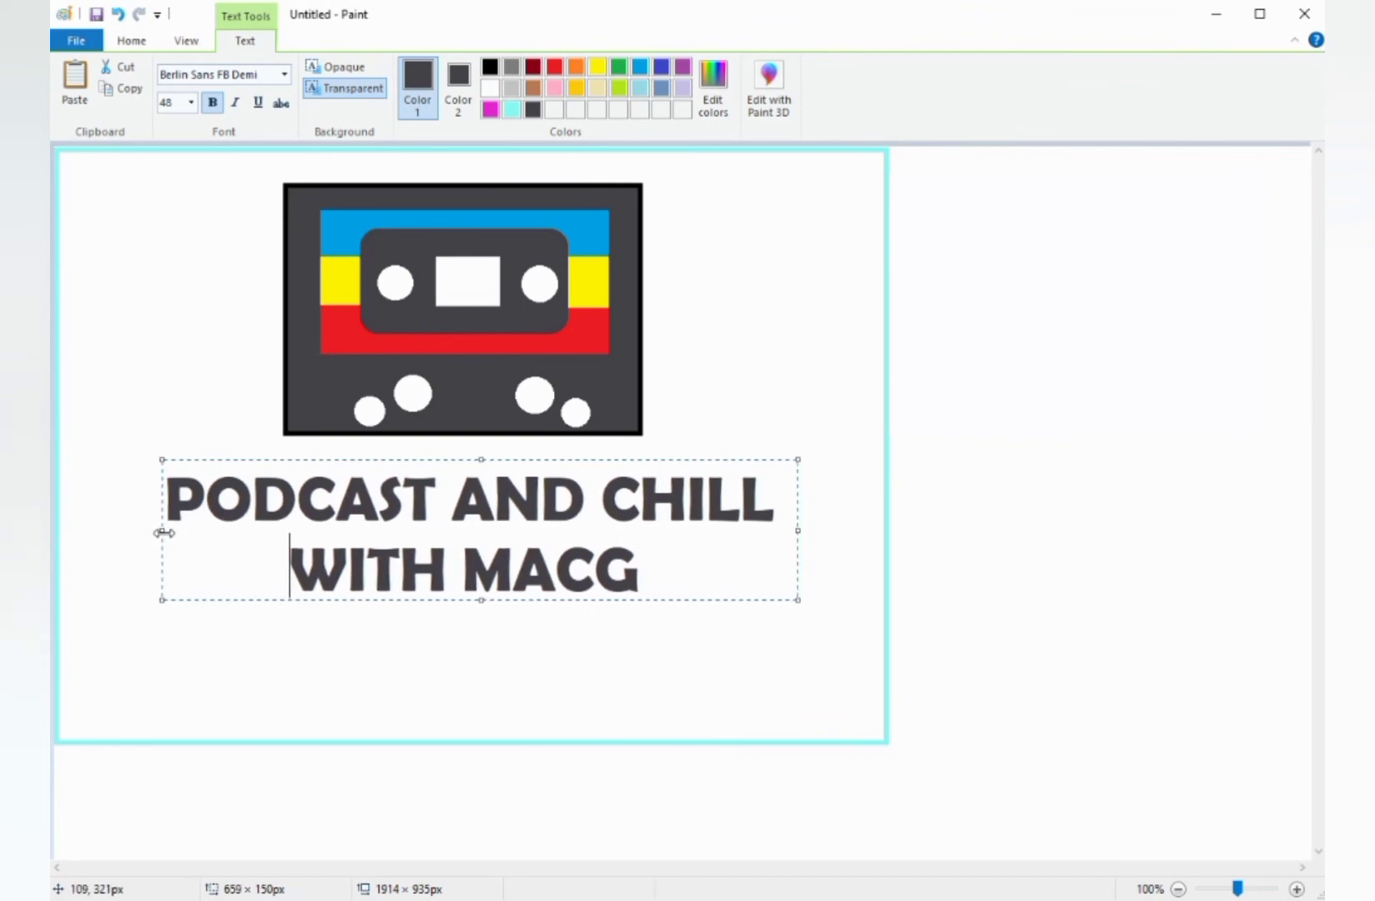
- Change both lines of the caption to black and place the text on the canvas
{"action": "left_click", "coordinate": [489, 67]}
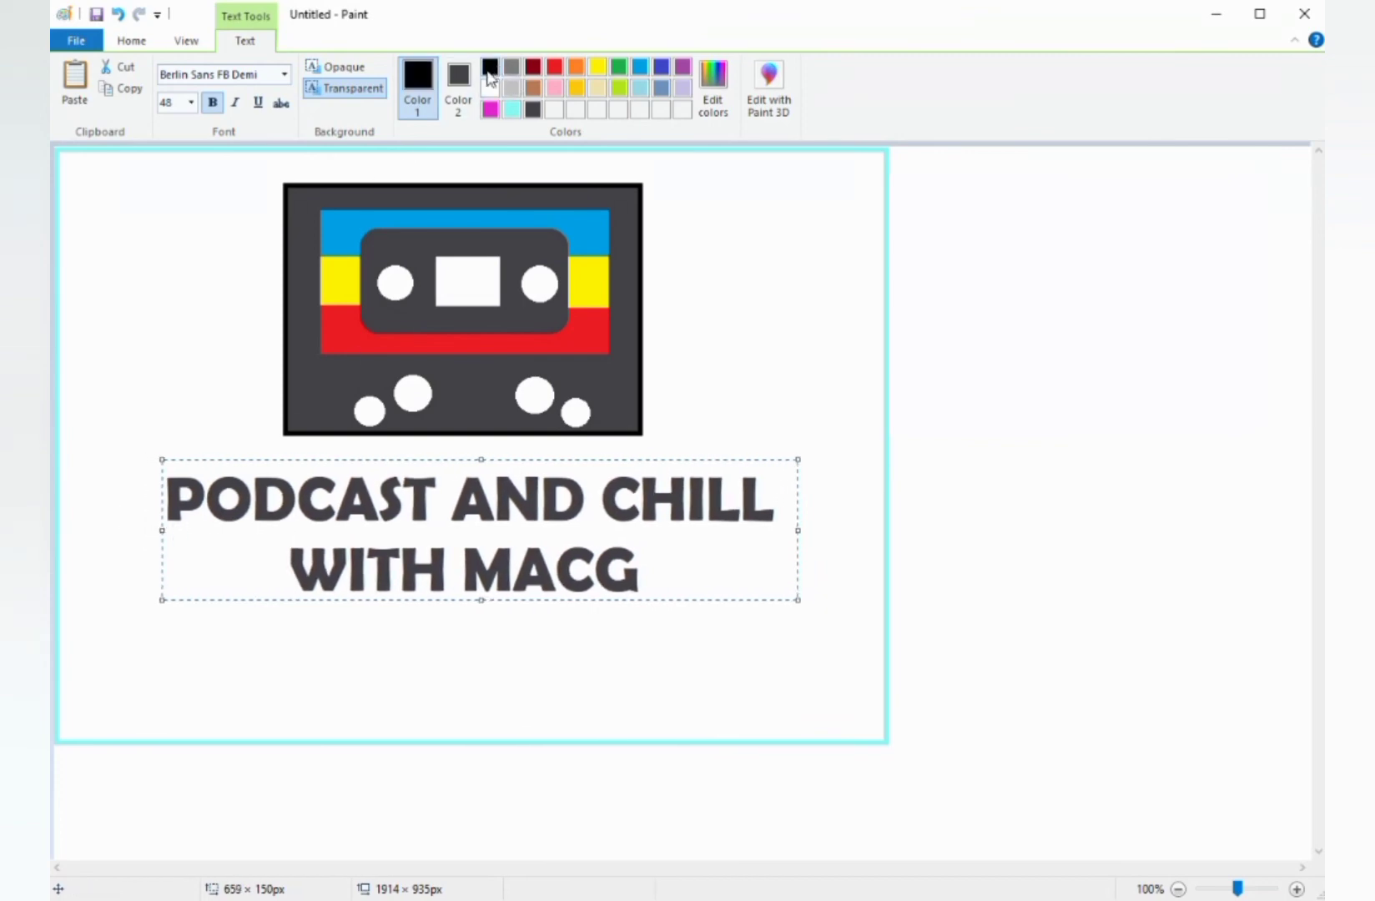
{"action": "left_click_drag", "start_coordinate": [169, 498], "coordinate": [641, 575]}
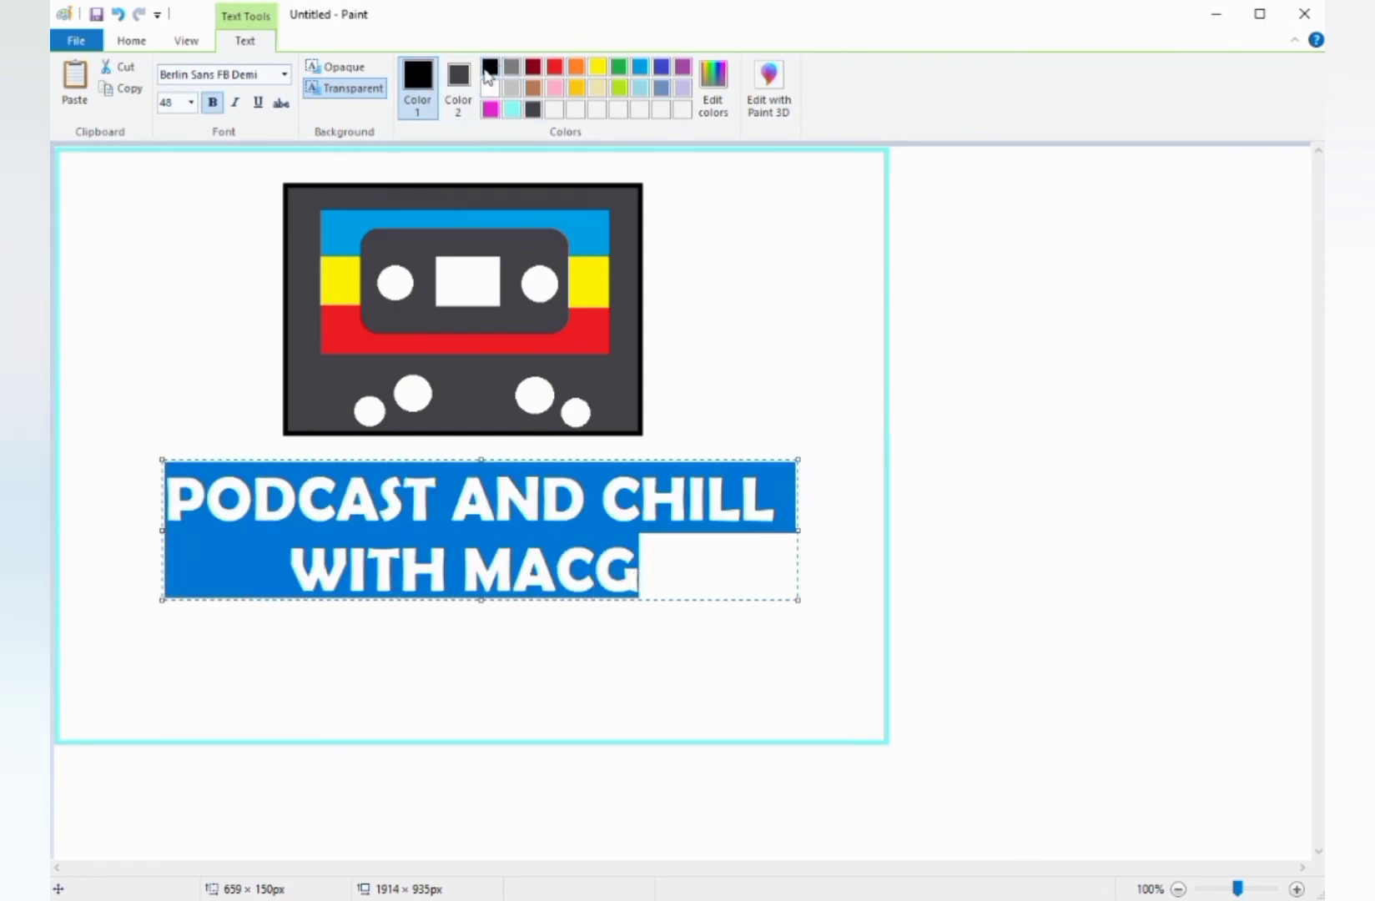
{"action": "left_click", "coordinate": [657, 582]}
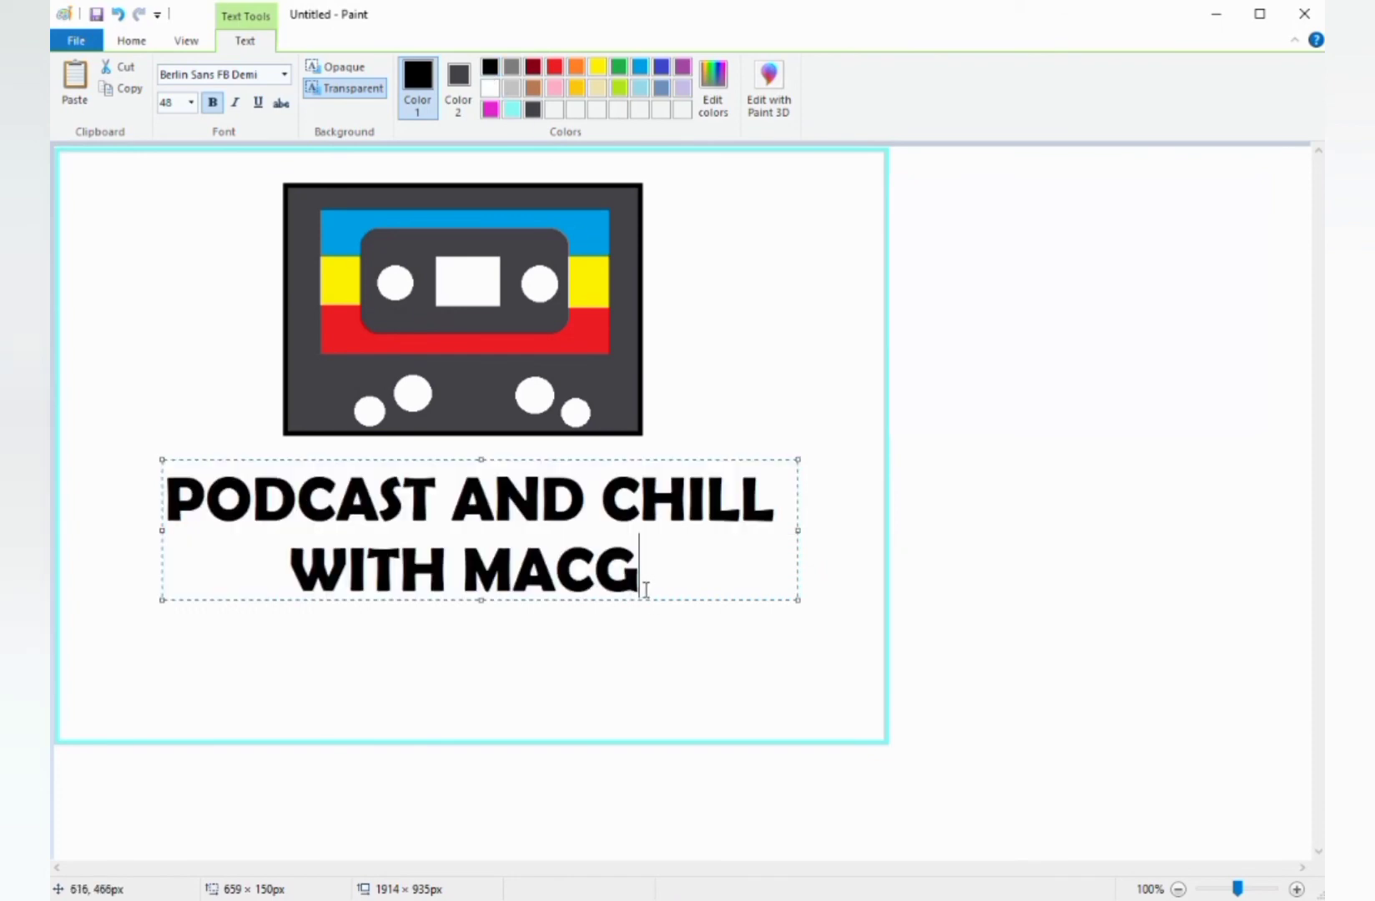
{"action": "left_click", "coordinate": [615, 632]}
- Start a new text box just below "WITH MACG" and enter "EST. 2018"
{"action": "left_click", "coordinate": [512, 622]}
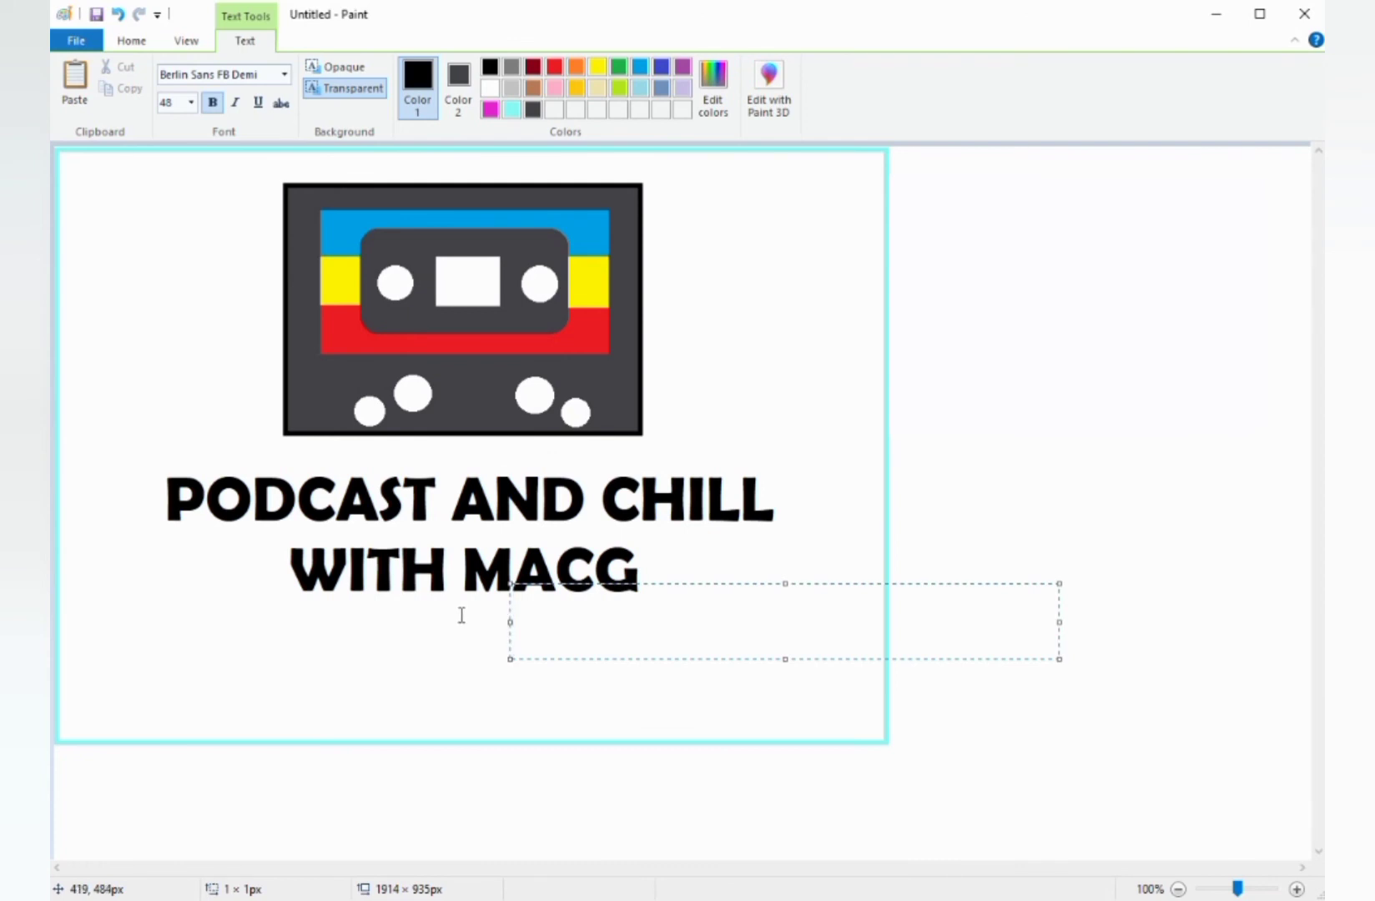
{"action": "left_click", "coordinate": [408, 611]}
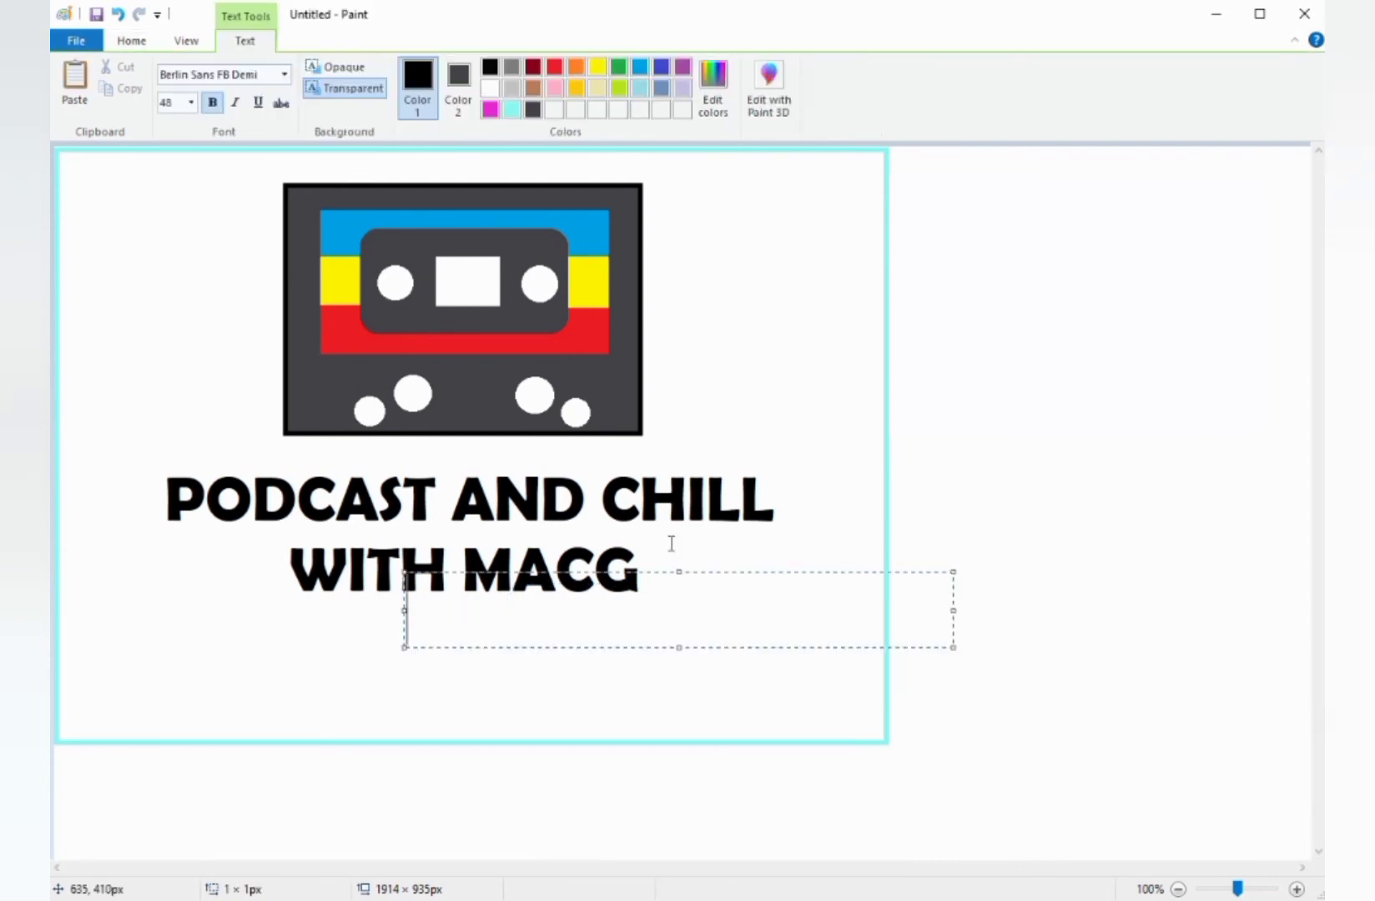
{"action": "type", "text": "E"}
{"action": "key", "text": "BackSpace"}
{"action": "type", "text": "S"}
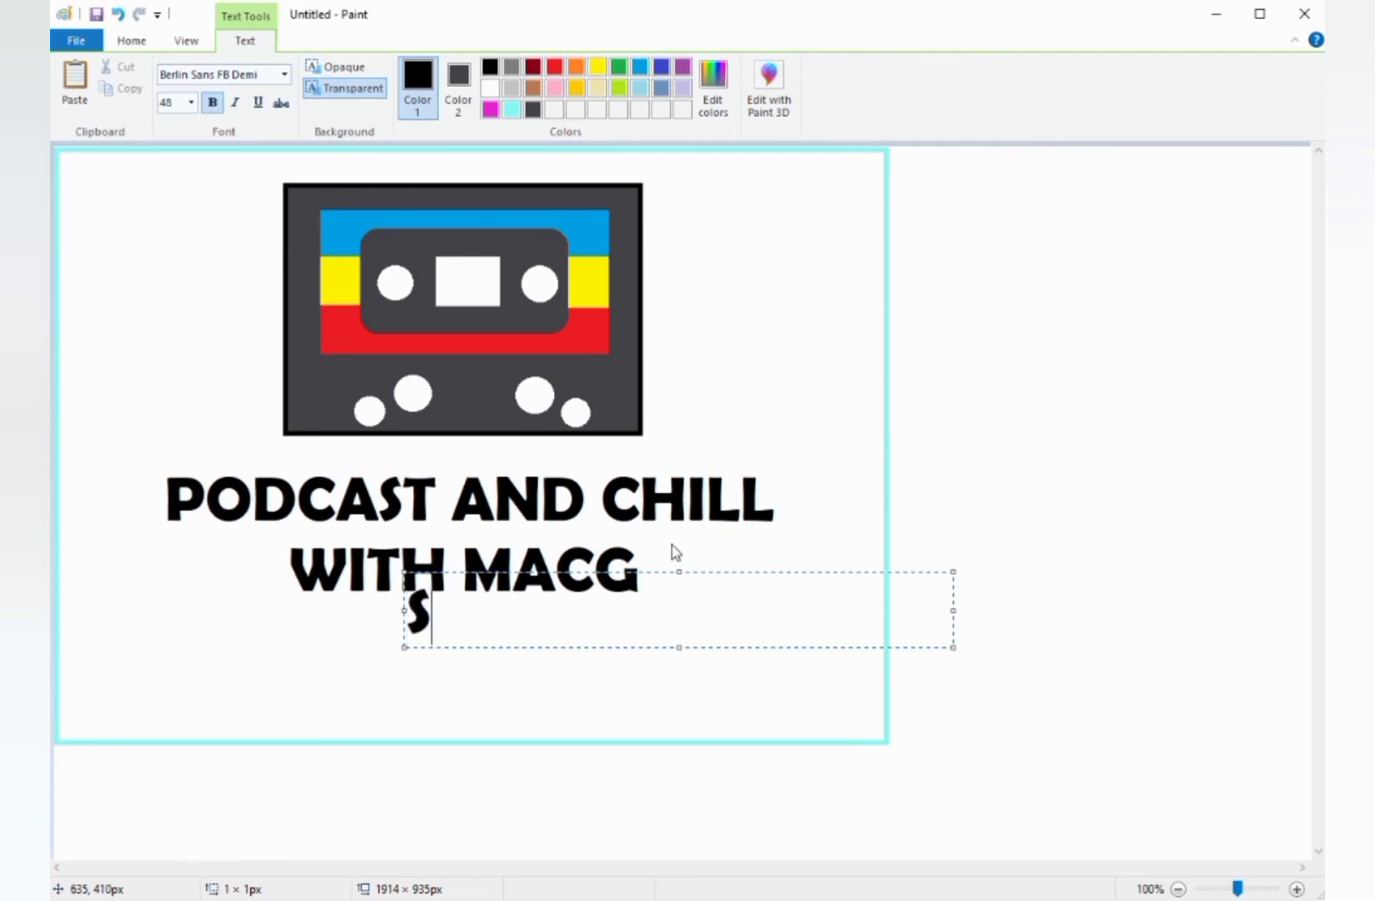
{"action": "key", "text": "BackSpace"}
{"action": "type", "text": "EST"}
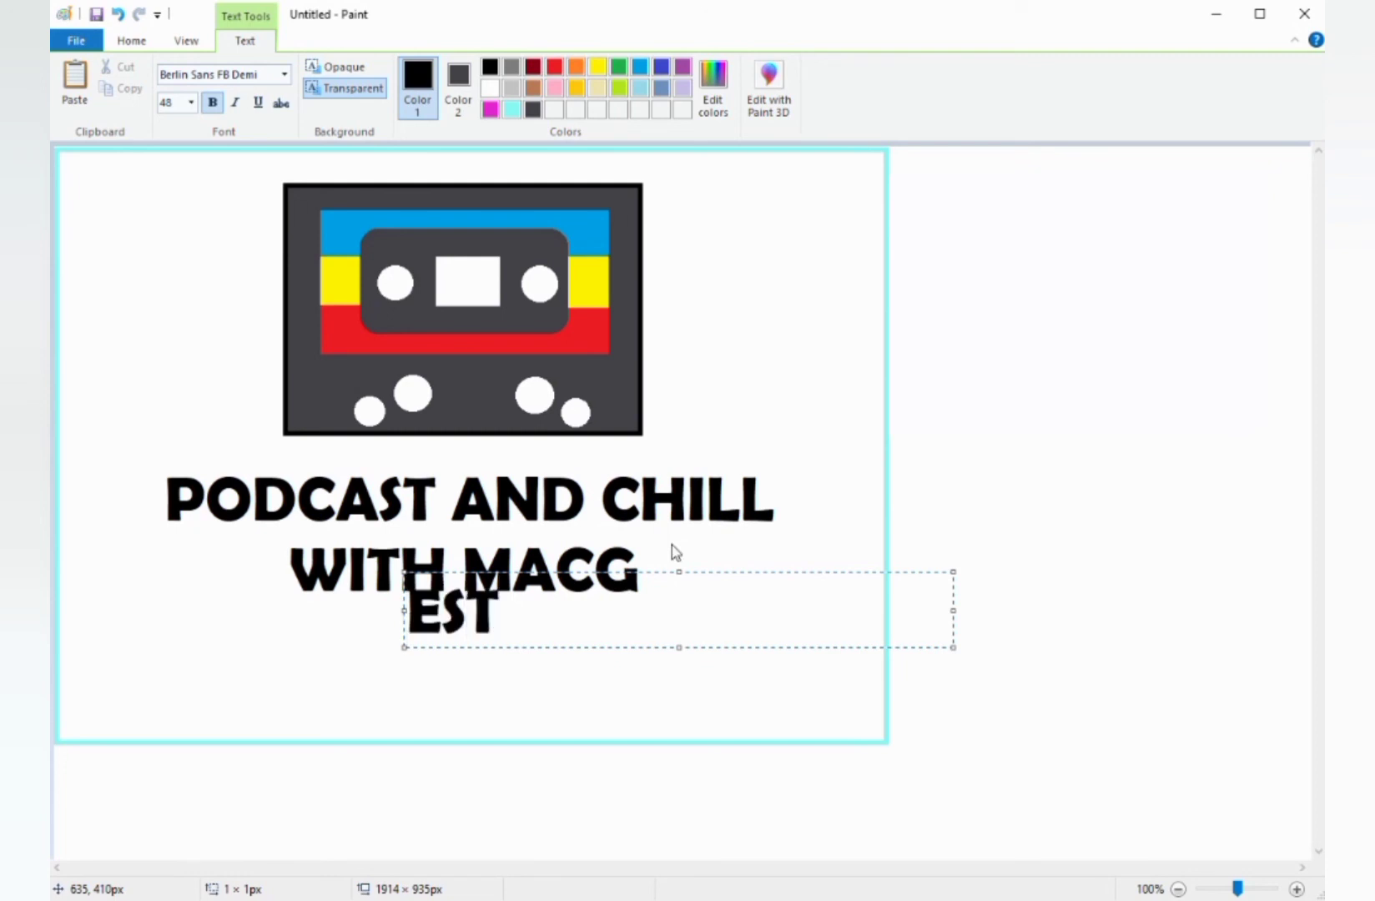
{"action": "type", "text": ". 2018"}
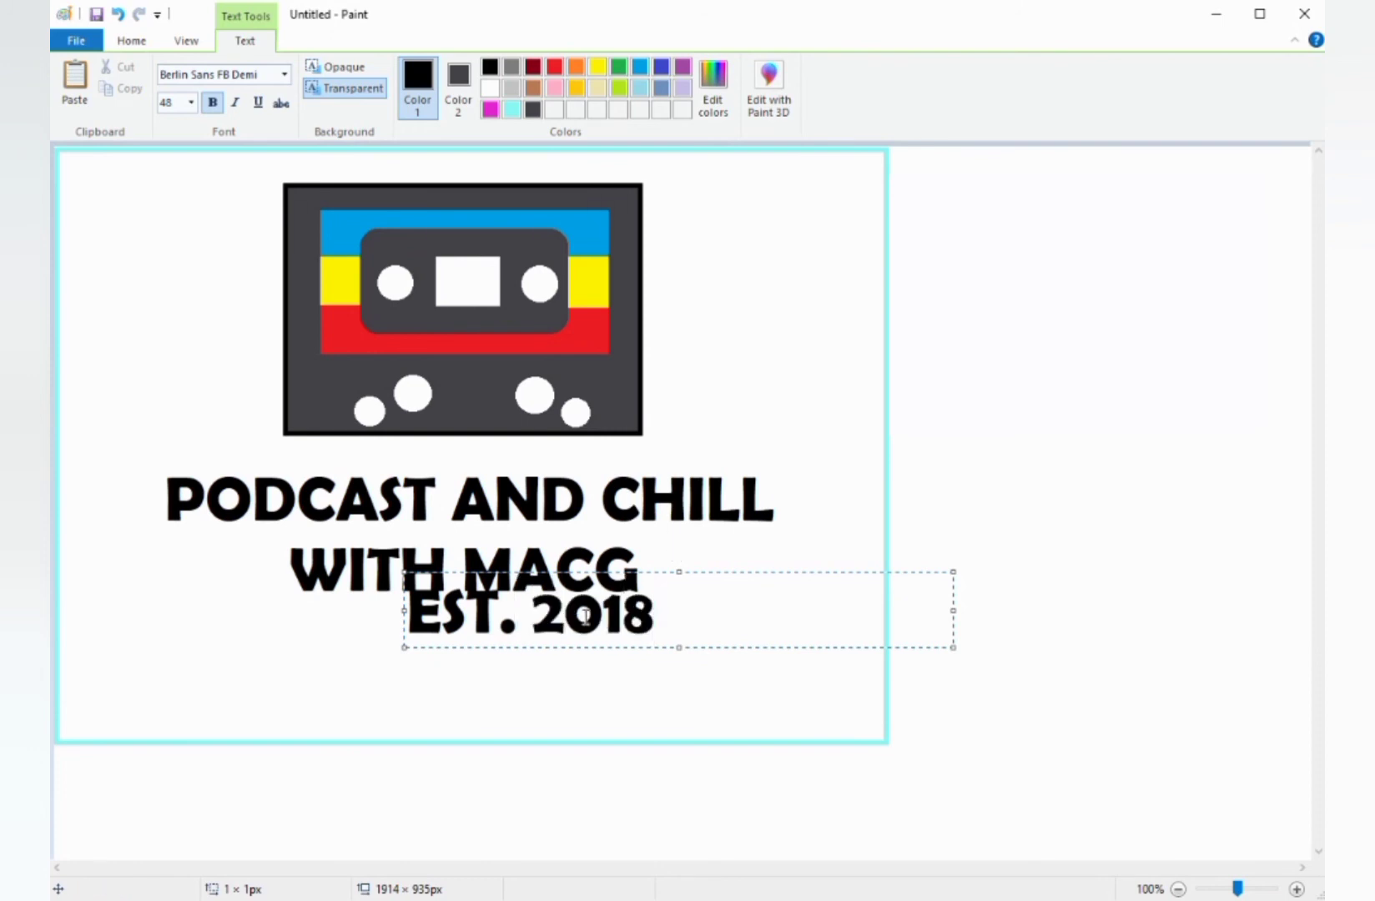
- Change the "EST. 2018" text to the Arial Black font at size 28
{"action": "left_click", "coordinate": [284, 74]}
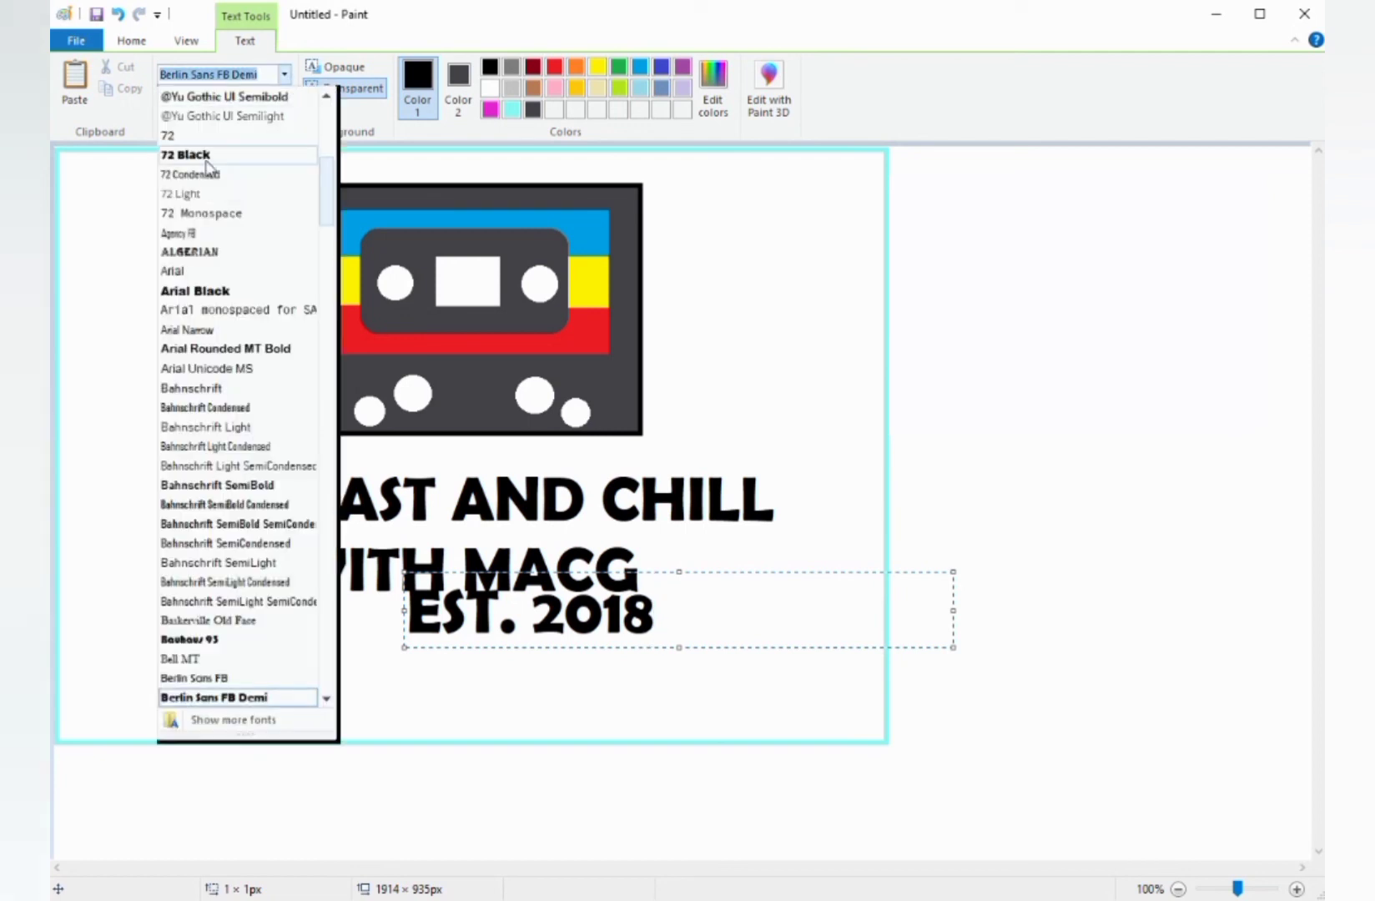
{"action": "left_click", "coordinate": [196, 291]}
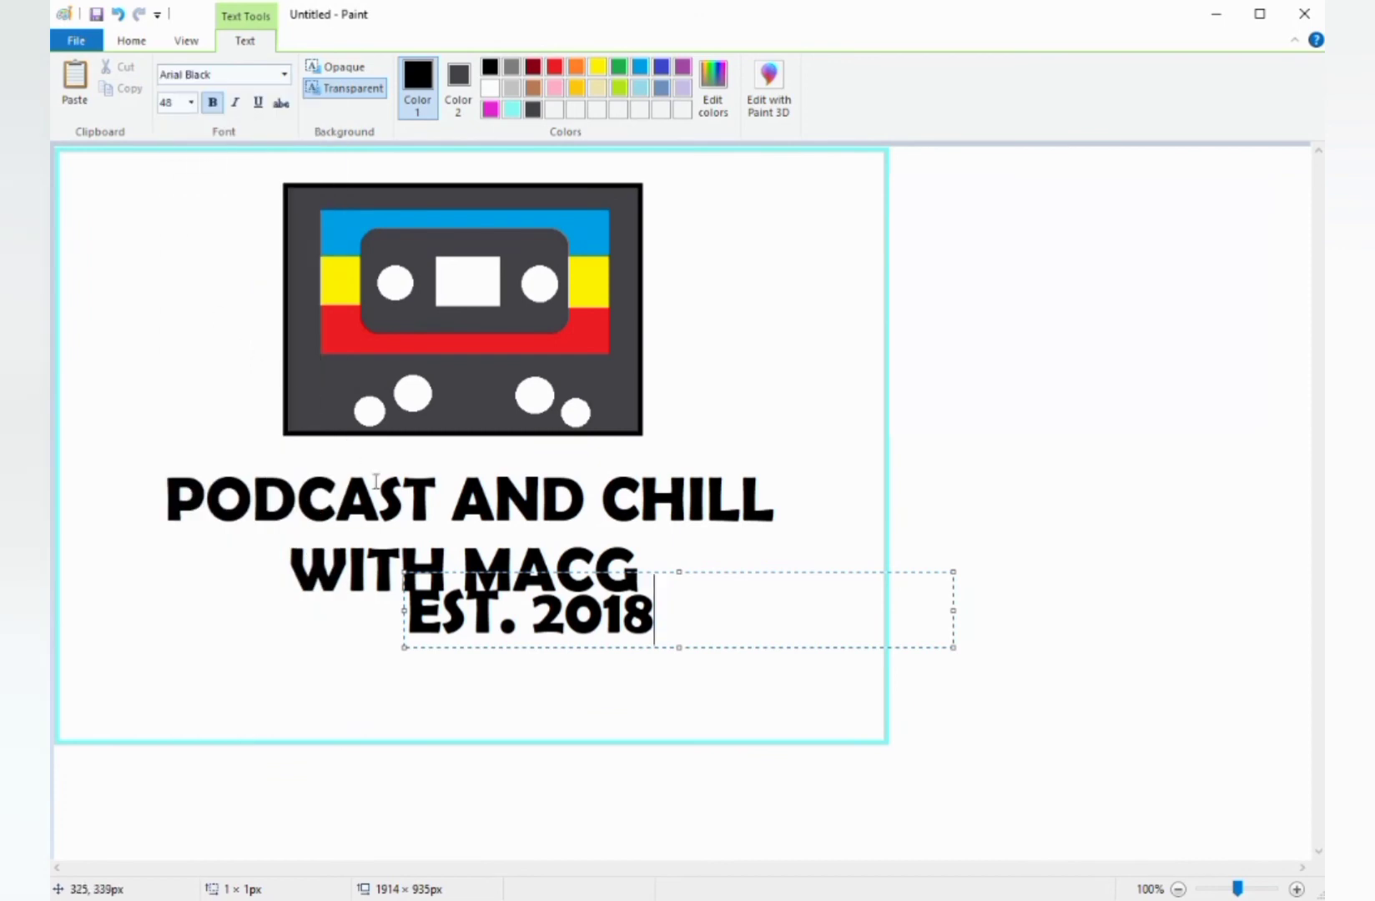
{"action": "left_click_drag", "start_coordinate": [408, 615], "coordinate": [653, 641]}
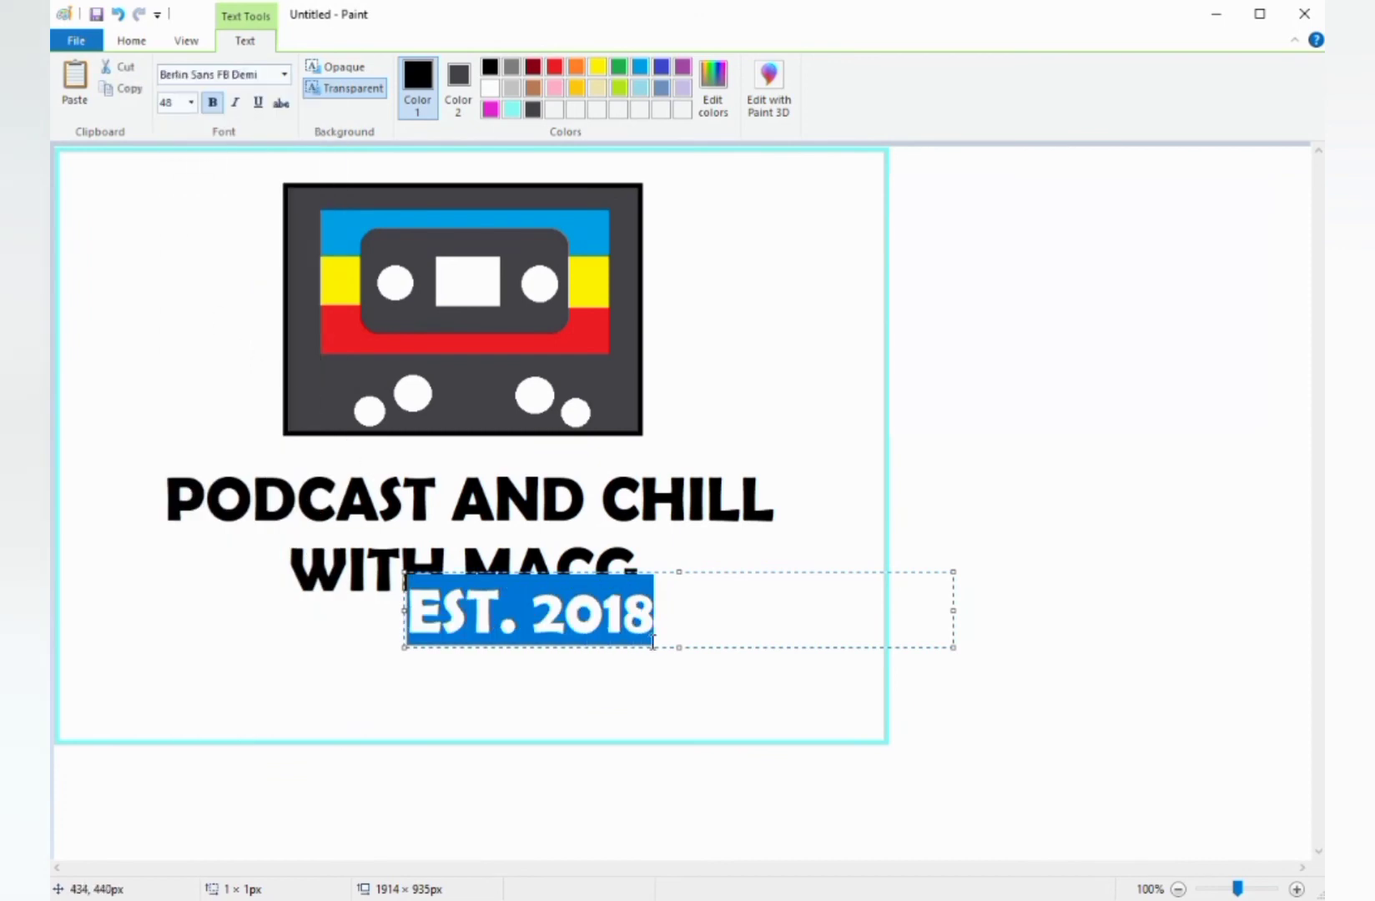
{"action": "left_click", "coordinate": [284, 75]}
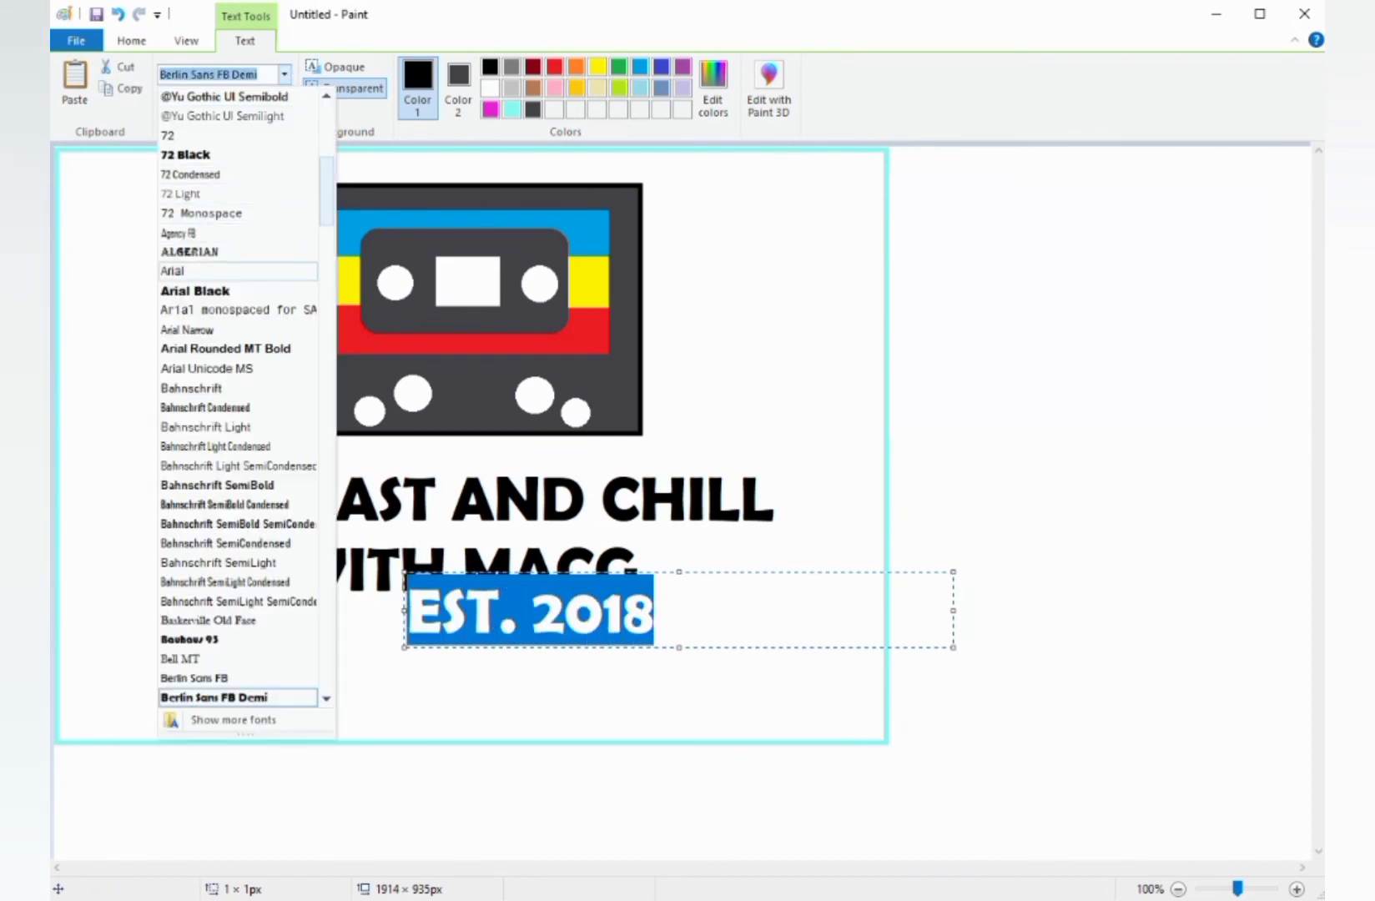
{"action": "left_click", "coordinate": [200, 292]}
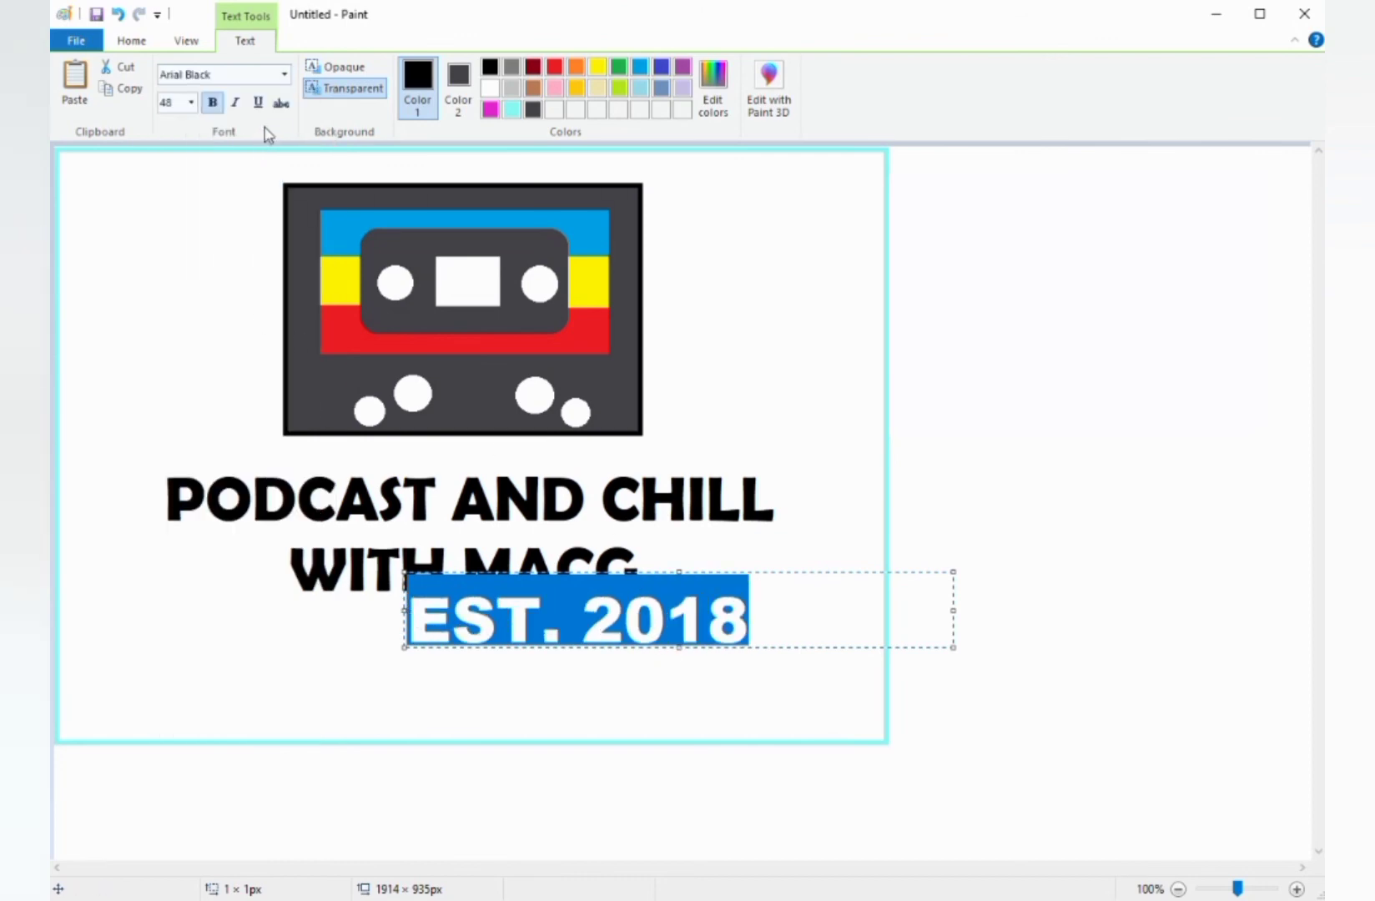
{"action": "left_click", "coordinate": [193, 103]}
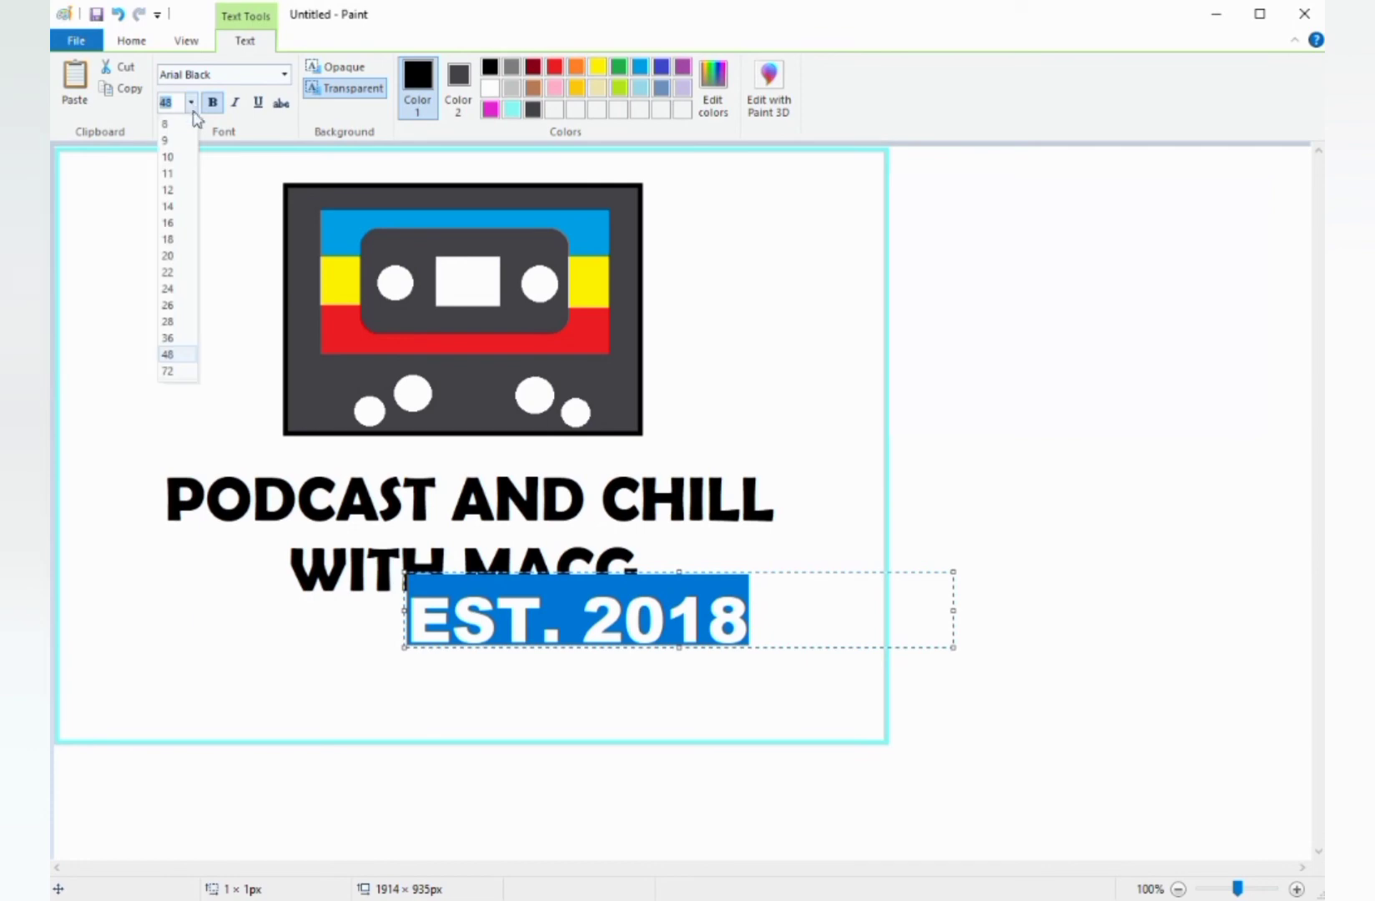
{"action": "left_click", "coordinate": [168, 321]}
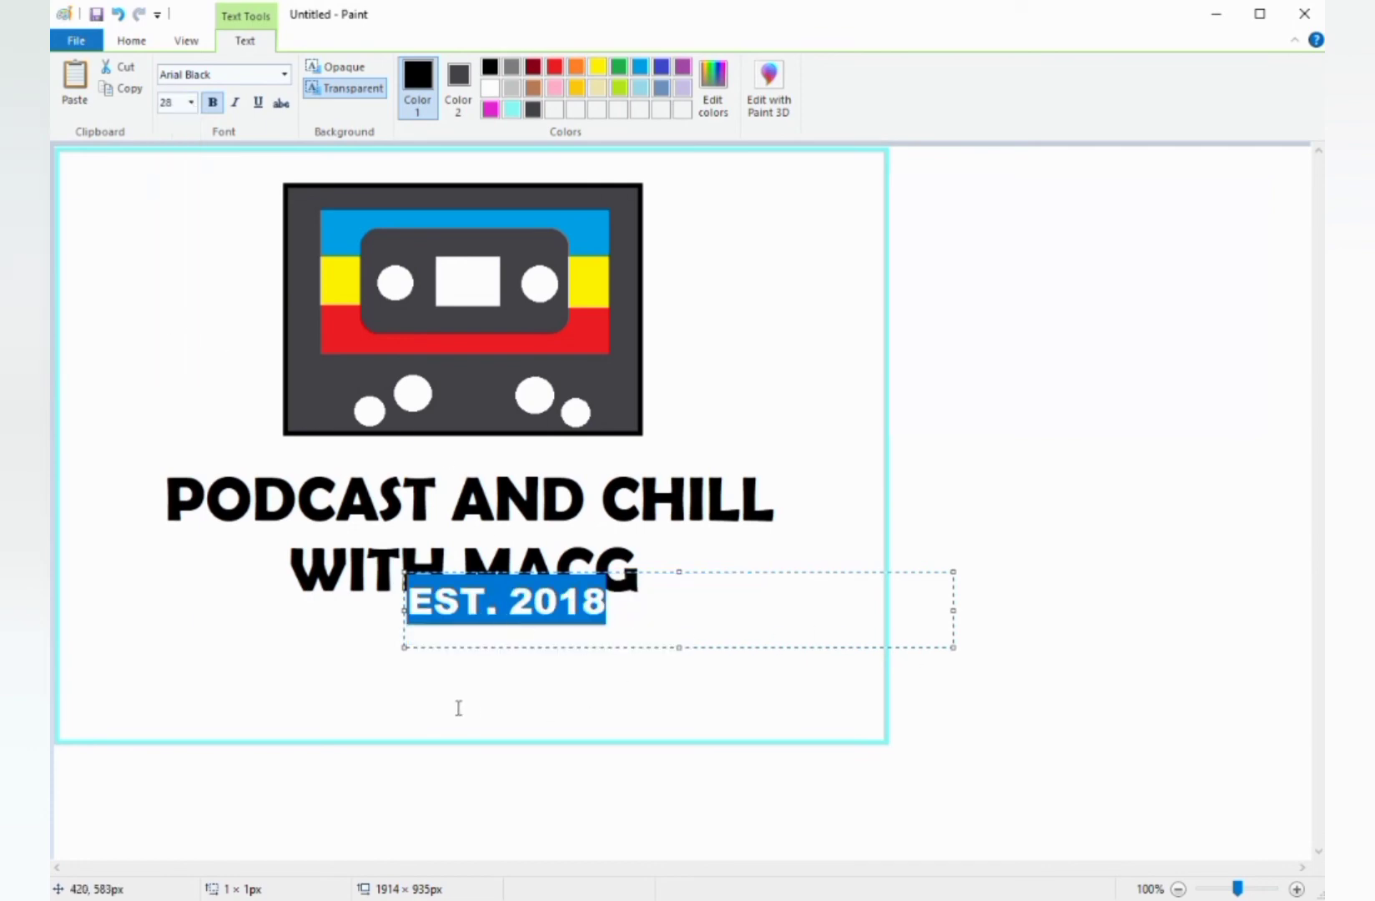
- Resize the "EST. 2018" text box to about 616 × 105 px below "WITH MACG", set the font size to 26 and place the text
{"action": "left_click_drag", "start_coordinate": [402, 647], "coordinate": [359, 687]}
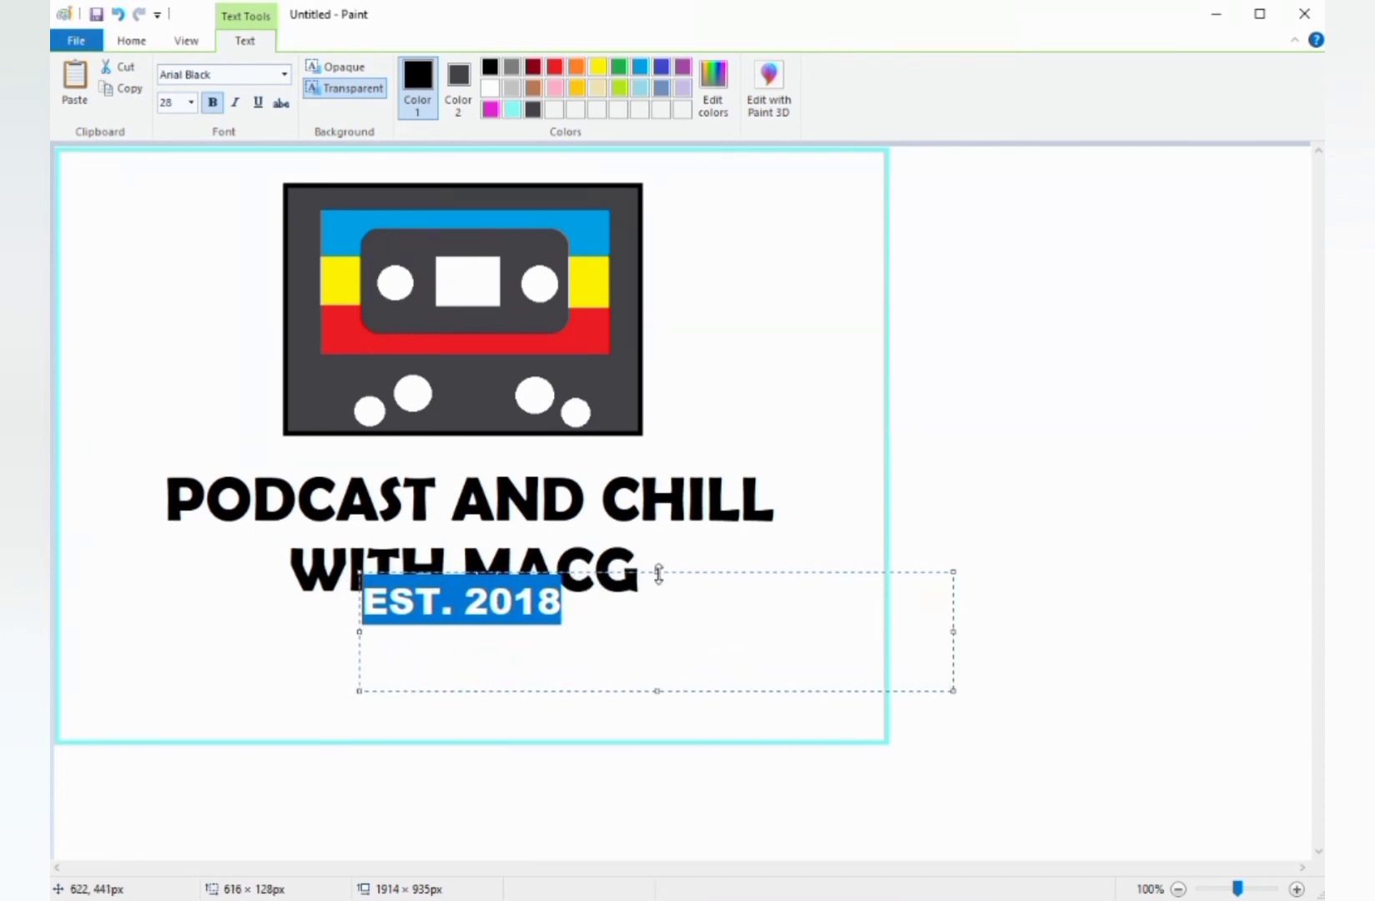
{"action": "left_click_drag", "start_coordinate": [653, 572], "coordinate": [658, 597]}
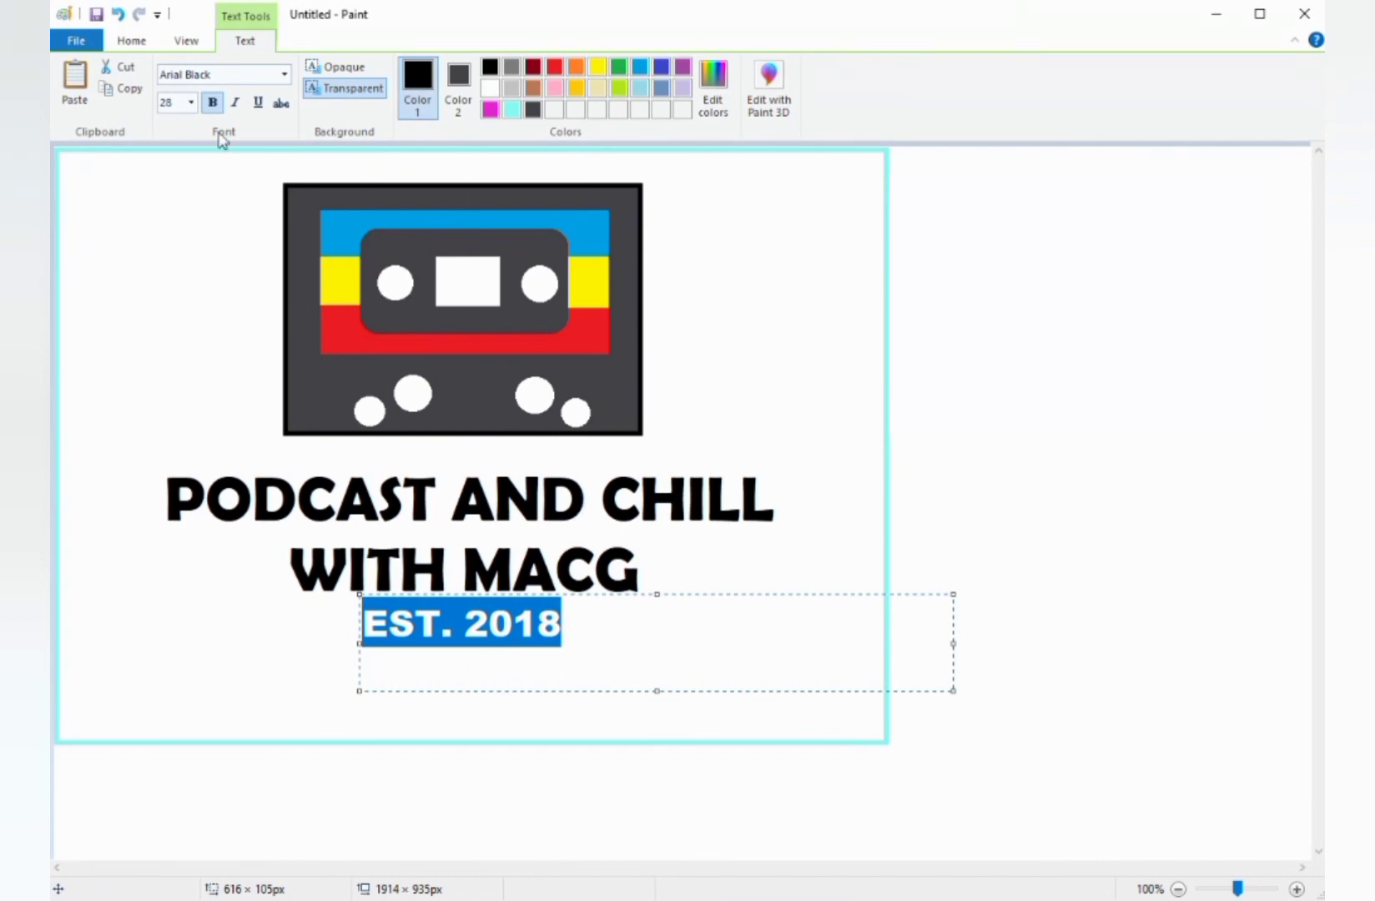
{"action": "left_click", "coordinate": [191, 101]}
{"action": "left_click", "coordinate": [172, 306]}
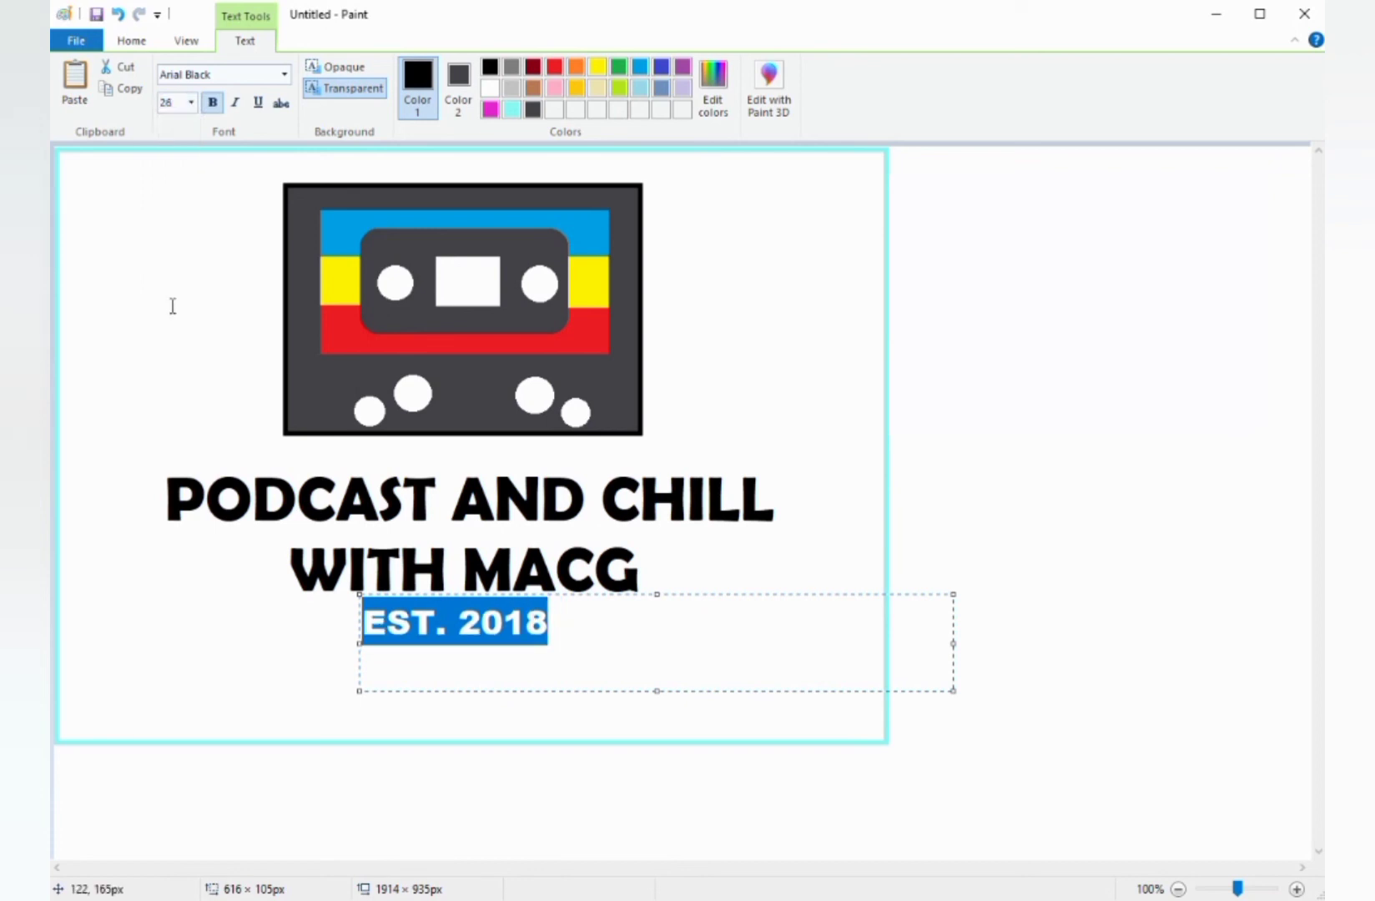
{"action": "left_click", "coordinate": [307, 650]}
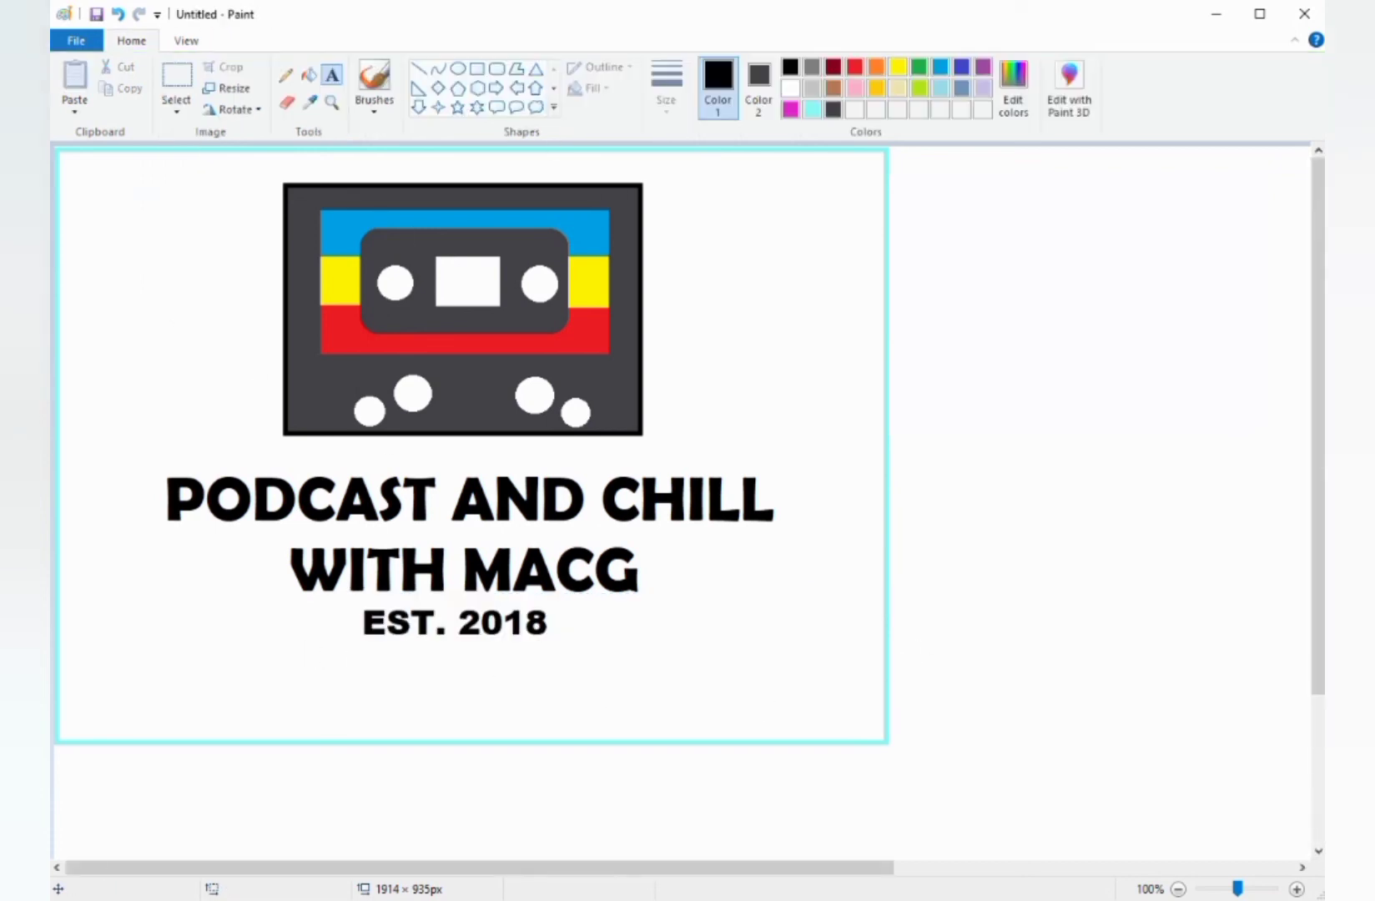
- Fill the white background around the cassette and caption with the custom light turquoise of the frame
{"action": "left_click", "coordinate": [813, 111]}
{"action": "left_click", "coordinate": [309, 75]}
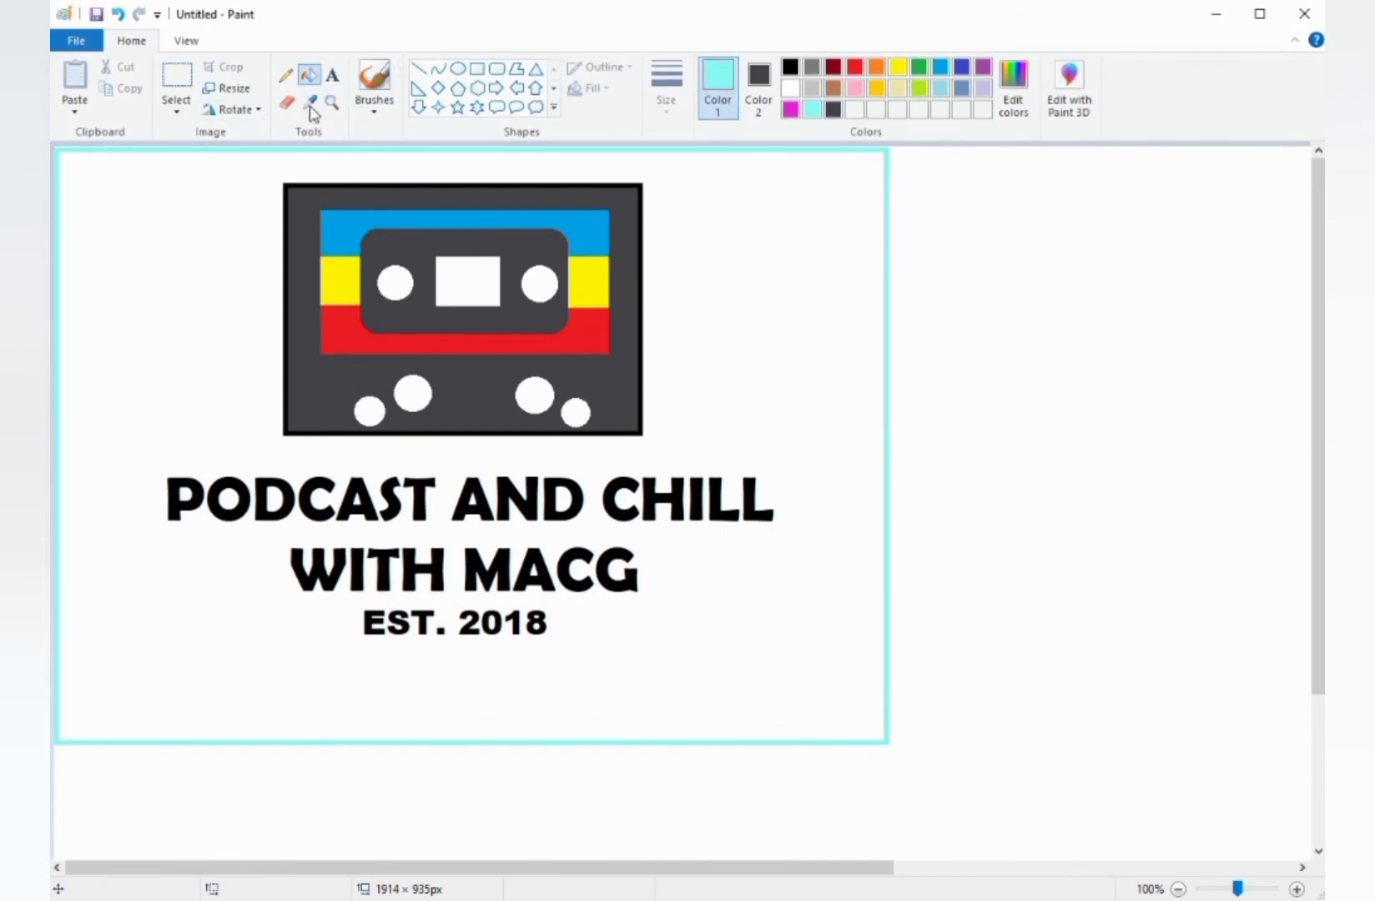
{"action": "left_click", "coordinate": [235, 266]}
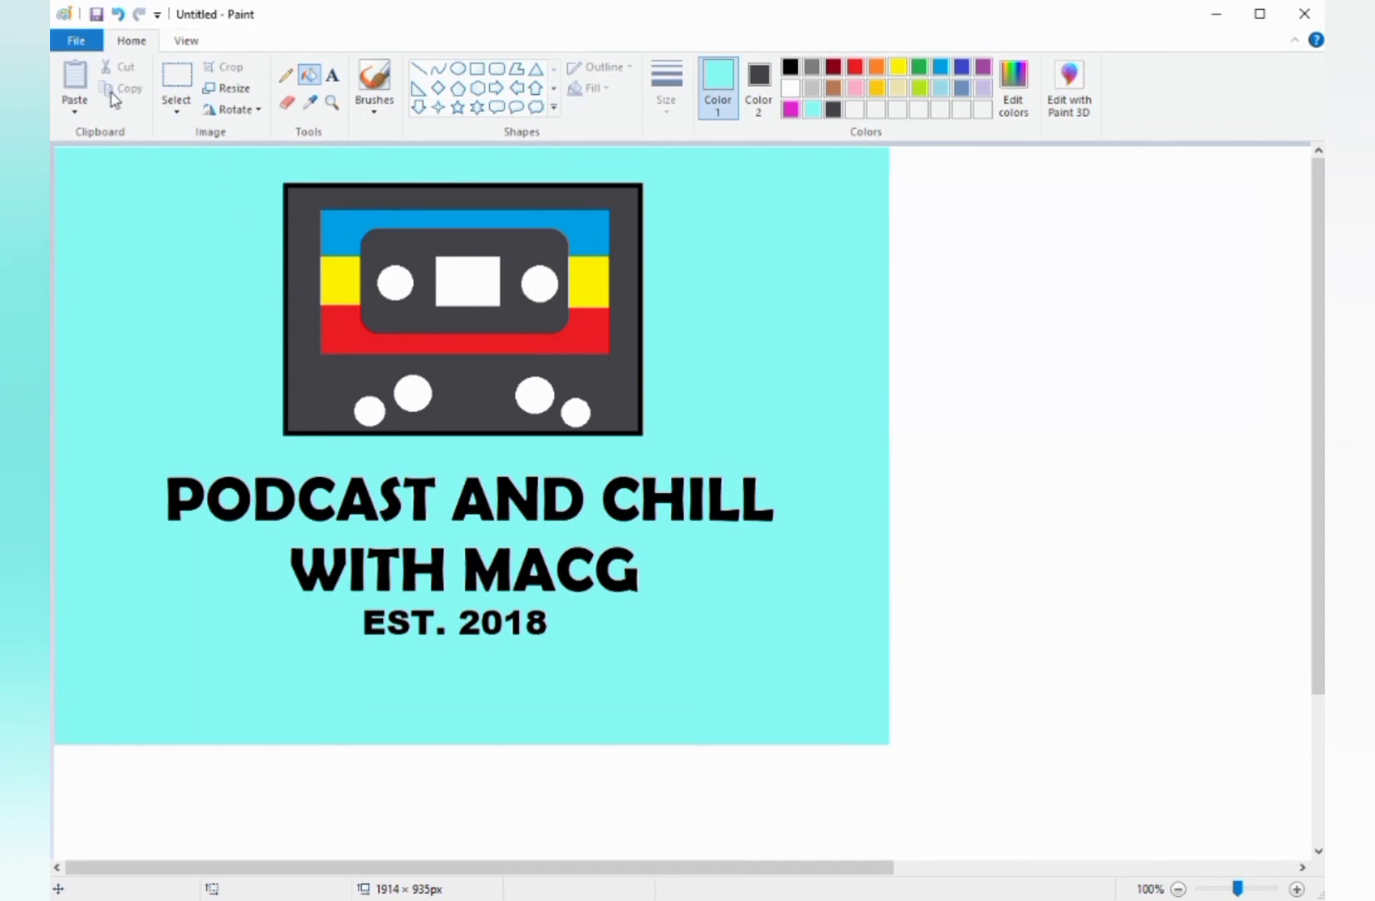
- Save the picture in the Downloads folder as a PNG file named "McG 1"
{"action": "left_click", "coordinate": [74, 42]}
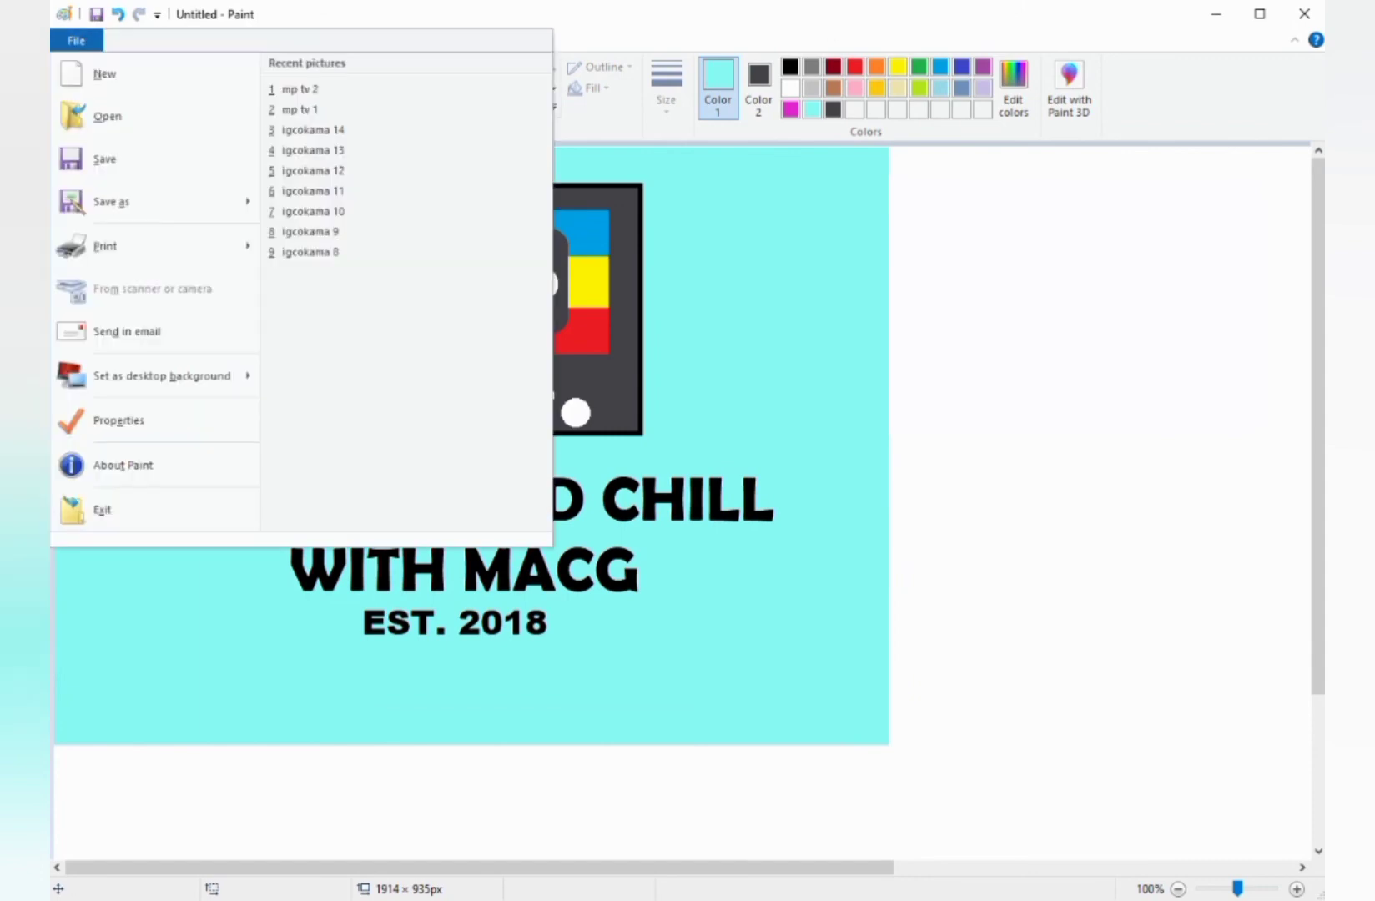
{"action": "left_click", "coordinate": [159, 202]}
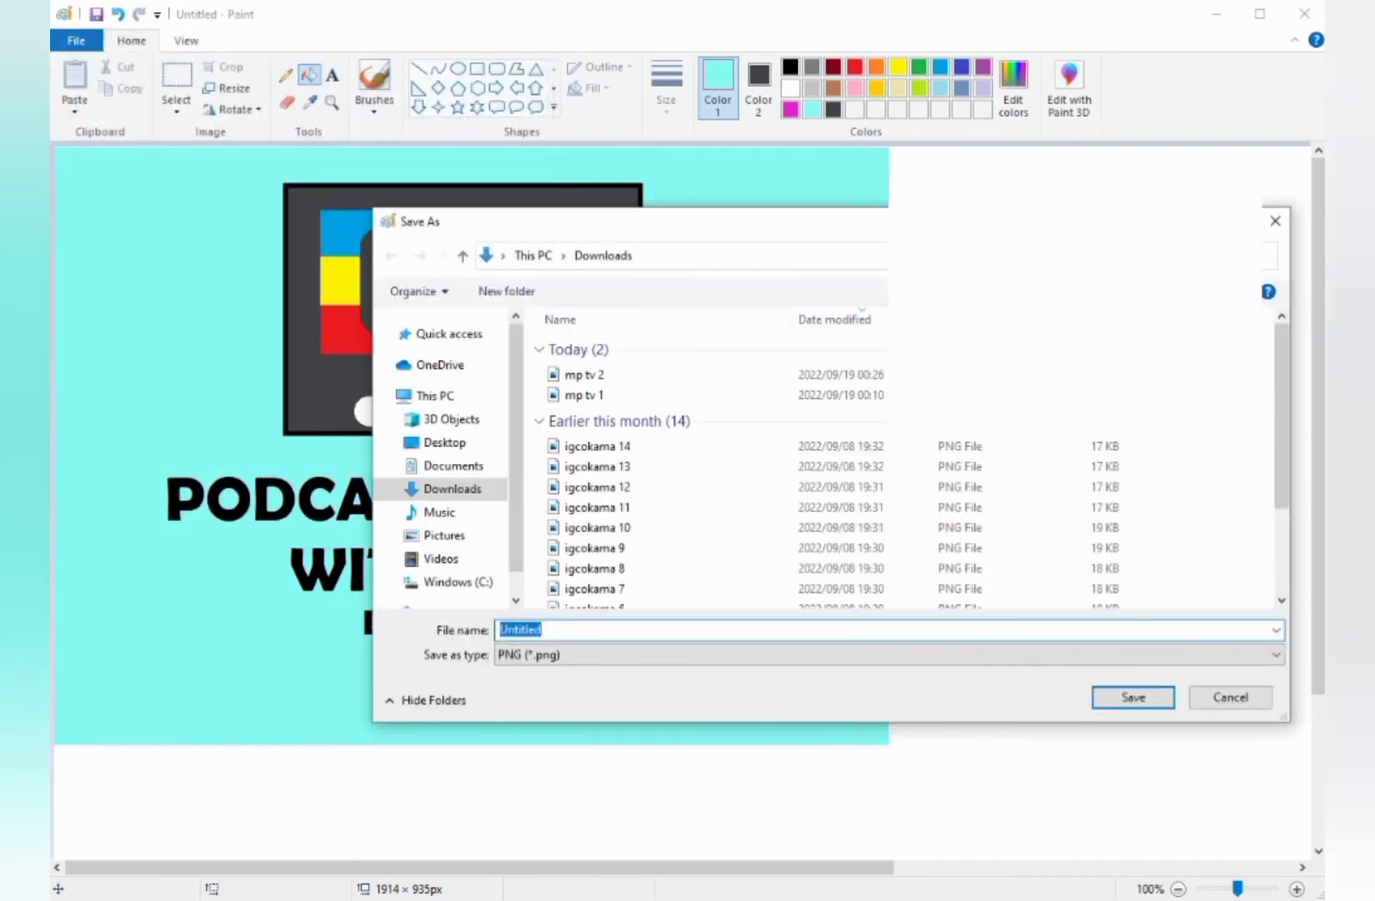
{"action": "type", "text": "m"}
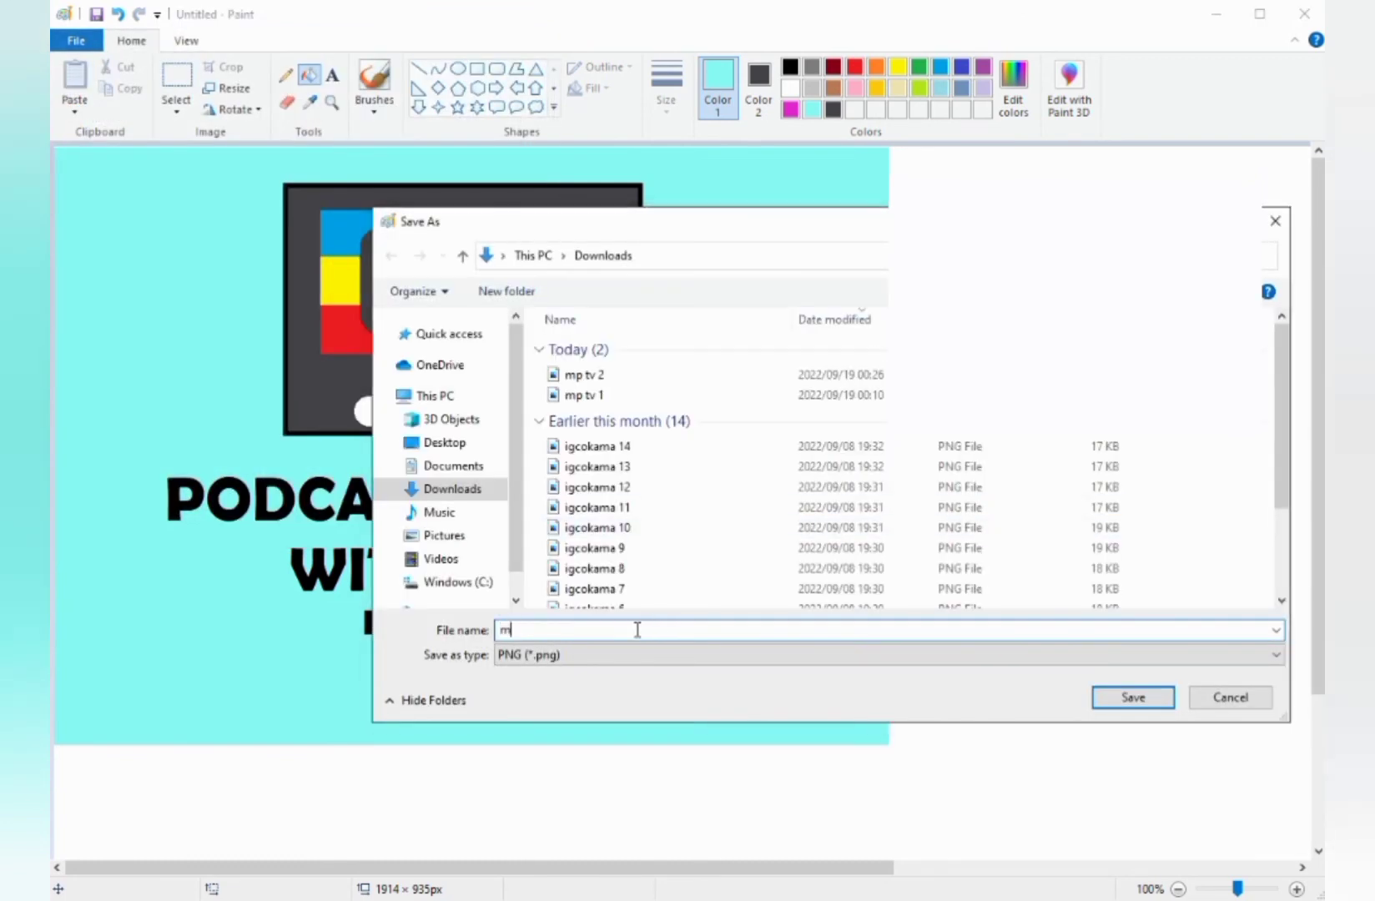
{"action": "type", "text": "Cg"}
{"action": "key", "text": "BackSpace"}
{"action": "key", "text": "BackSpace"}
{"action": "key", "text": "BackSpace"}
{"action": "type", "text": "McG"}
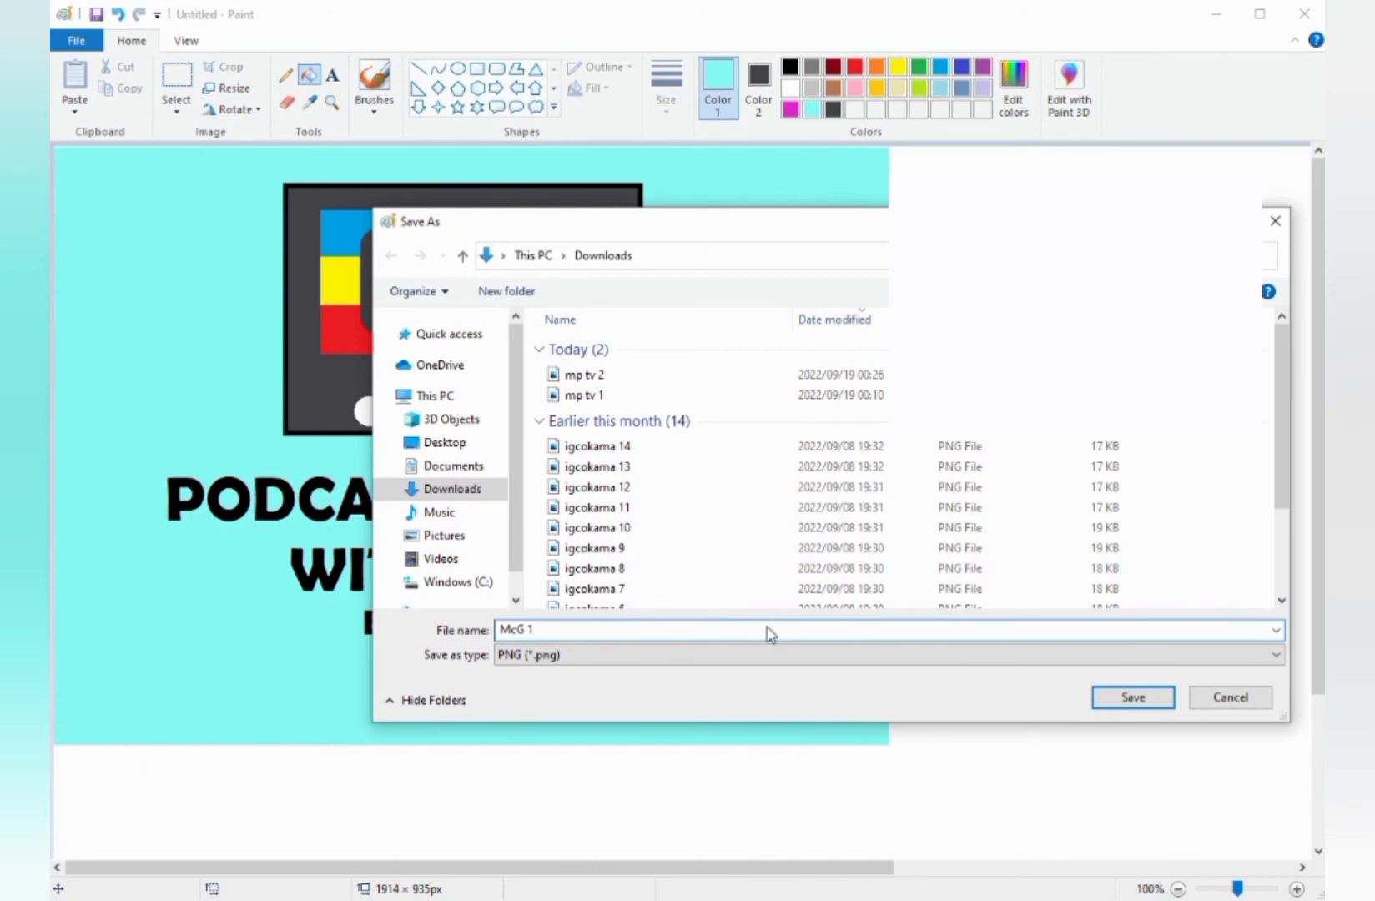
{"action": "type", "text": "1"}
{"action": "left_click", "coordinate": [1144, 699]}
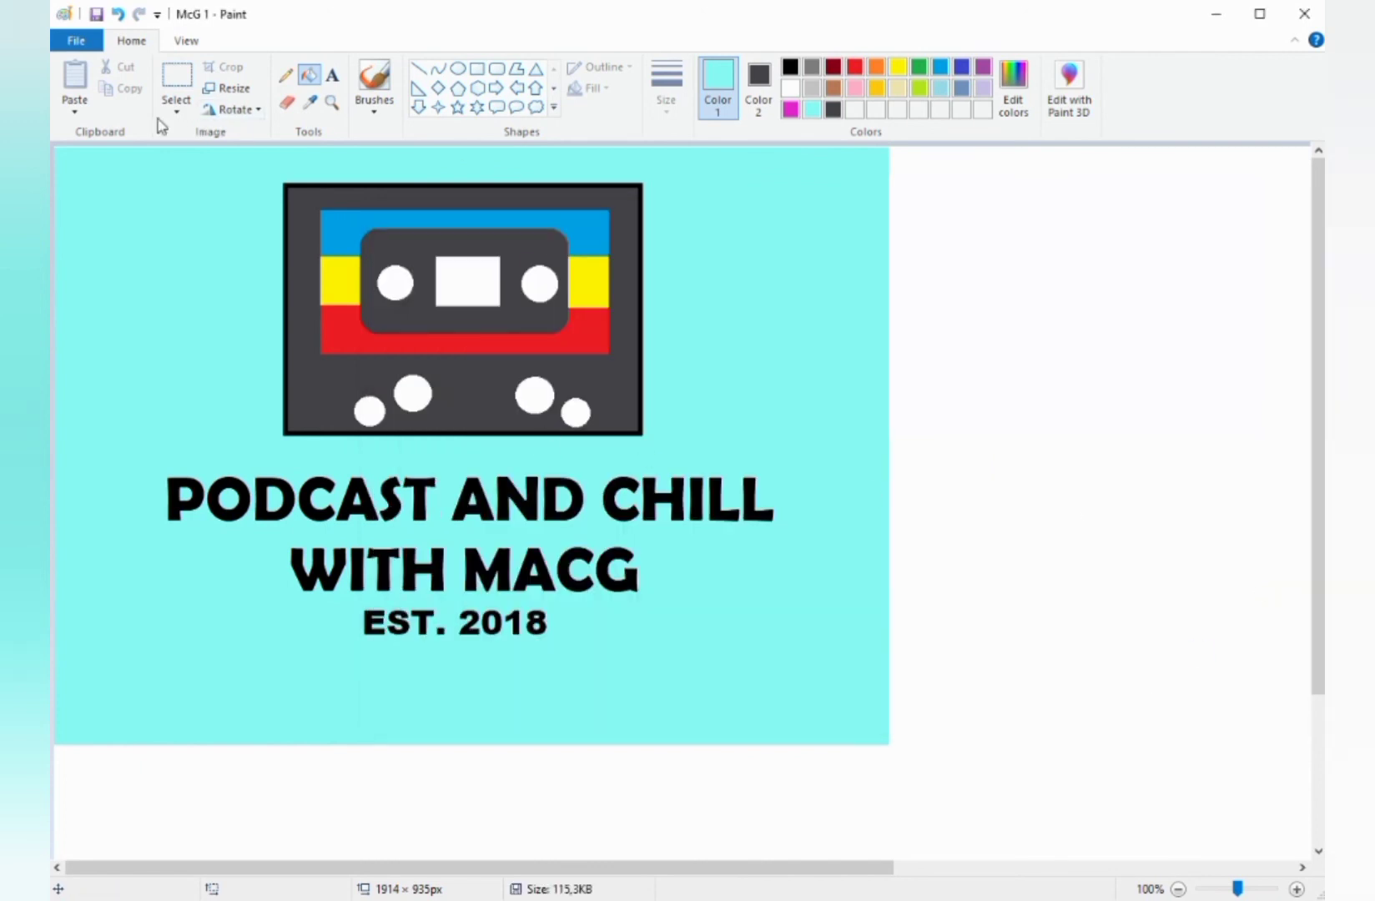
- Undo the turquoise background fill
{"action": "left_click", "coordinate": [117, 15]}
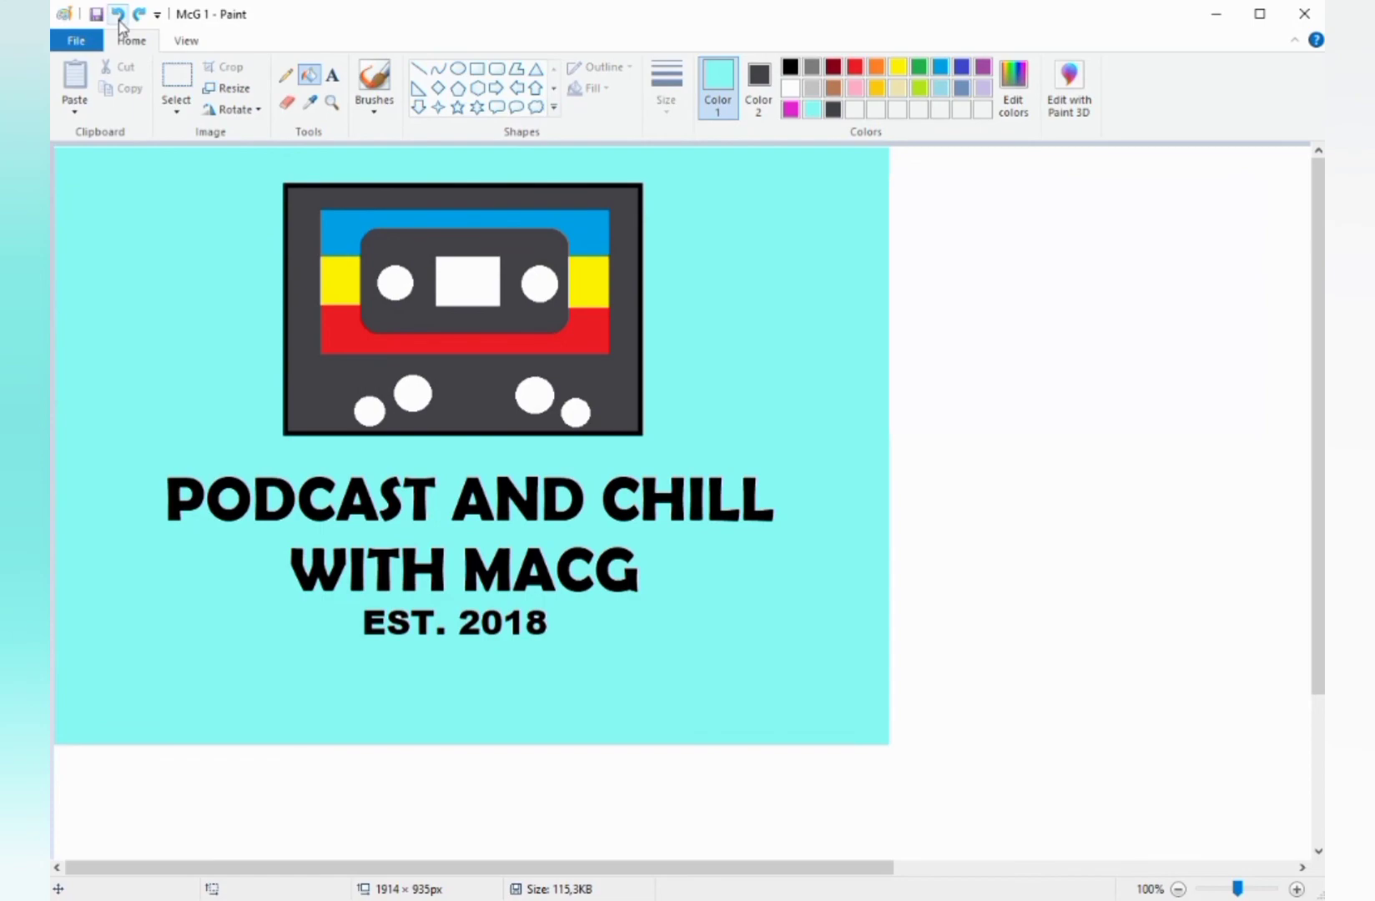